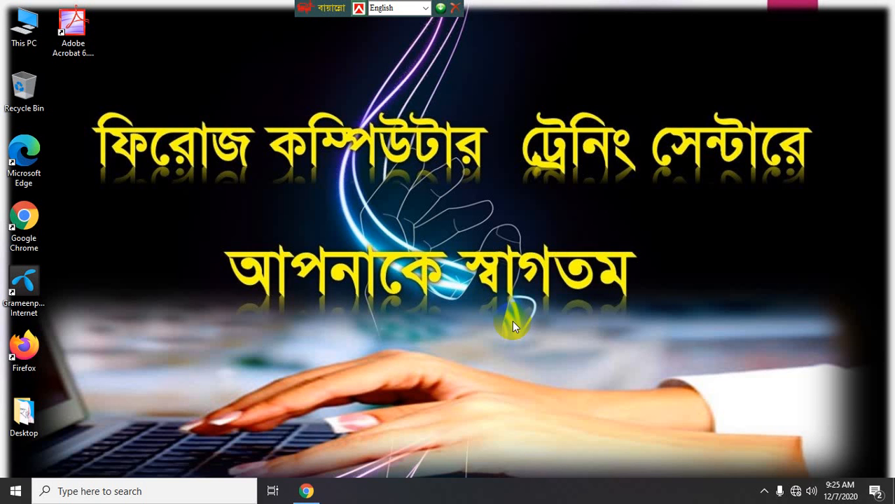
- Start Excel 2013 with a blank workbook and dismiss the Office activation notice
{"action": "left_click", "coordinate": [15, 491]}
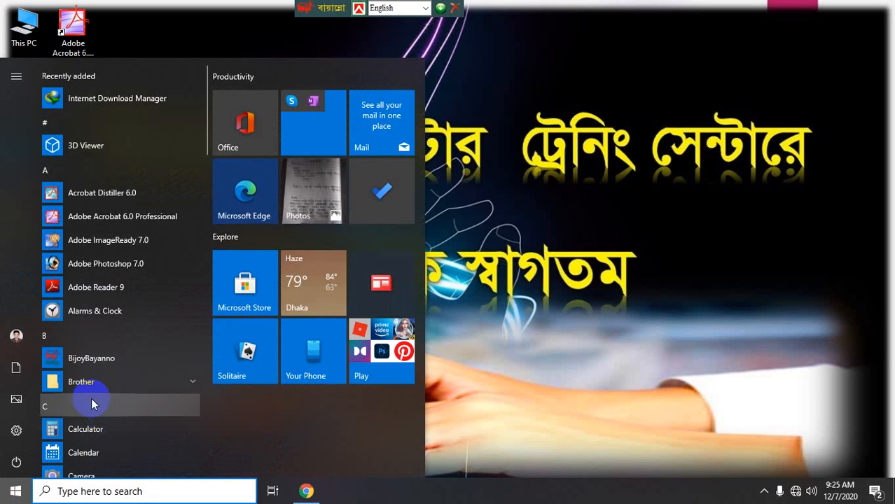
{"action": "scroll", "coordinate": [92, 404], "scroll_direction": "down", "scroll_amount": 10}
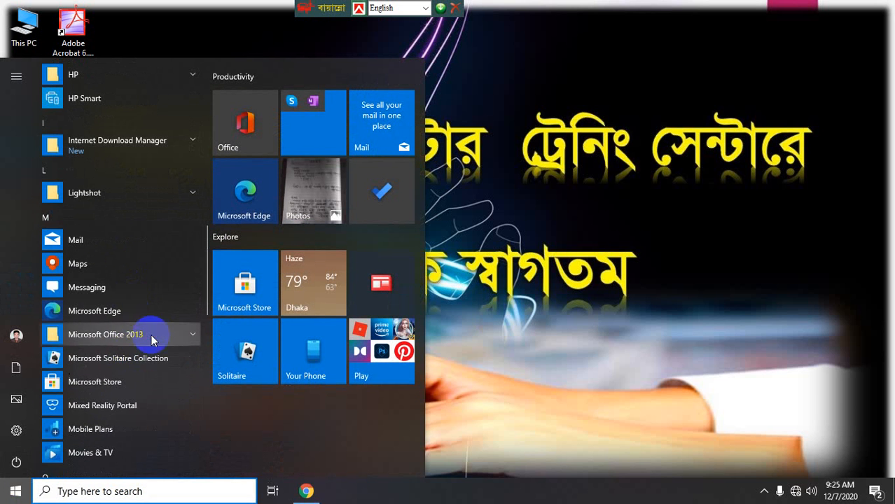
{"action": "left_click", "coordinate": [152, 340]}
{"action": "left_click", "coordinate": [159, 345]}
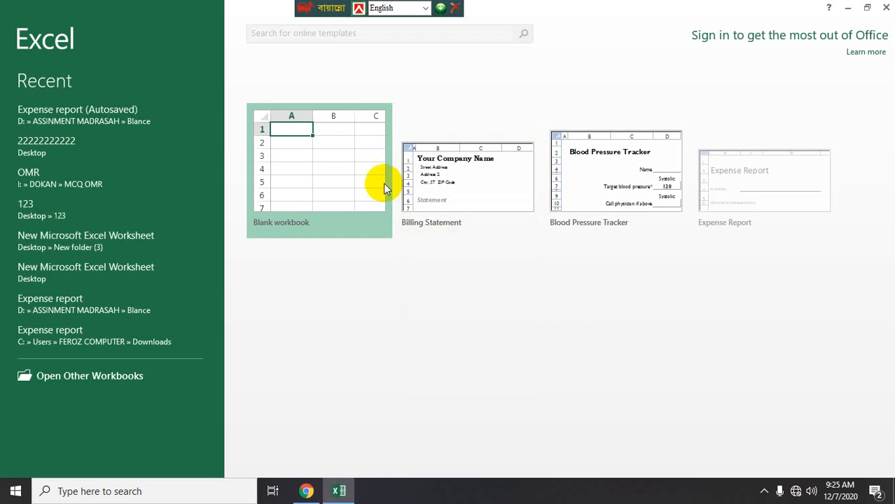
{"action": "left_click", "coordinate": [340, 180]}
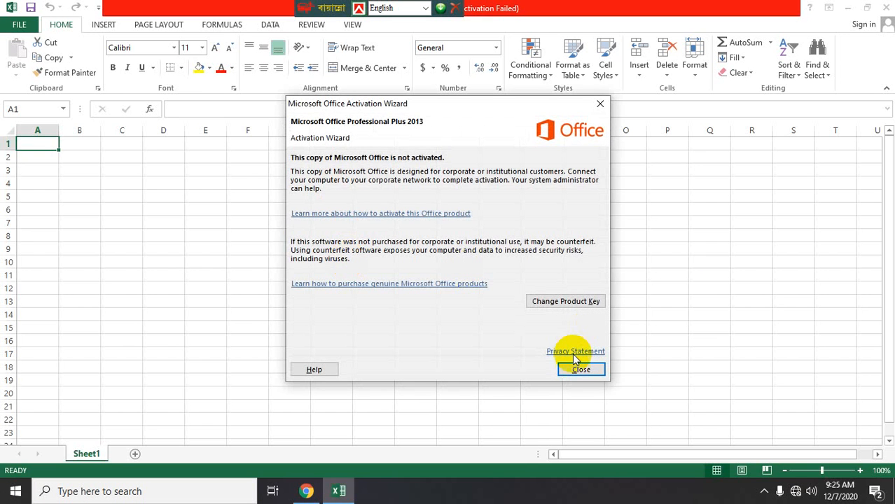
{"action": "left_click", "coordinate": [565, 368]}
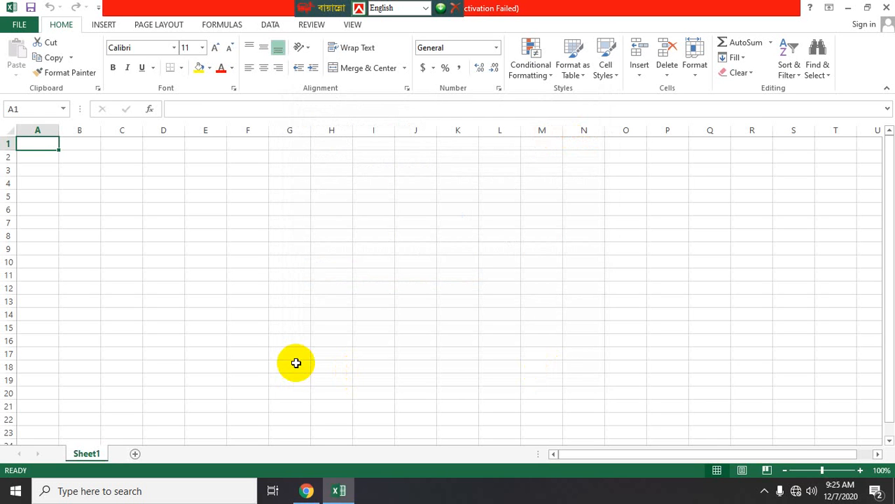
- Merge and center cells A1:K1 for the title row
{"action": "left_click", "coordinate": [109, 233]}
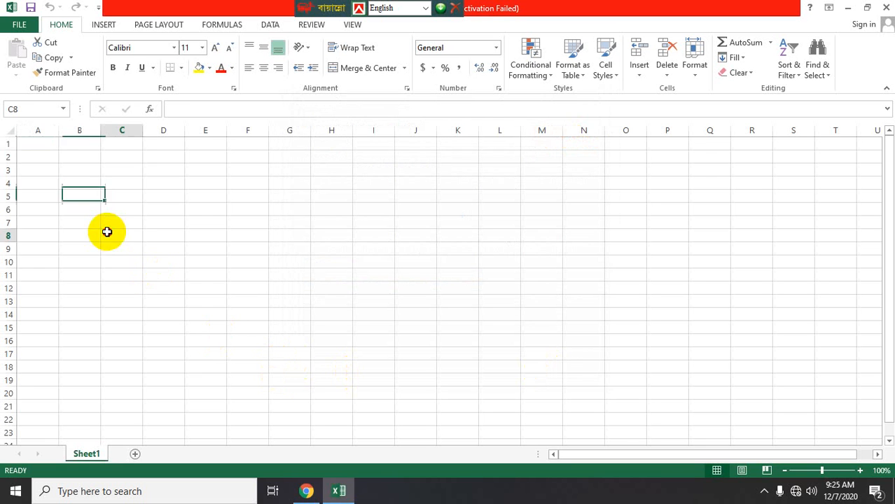
{"action": "left_click", "coordinate": [34, 157]}
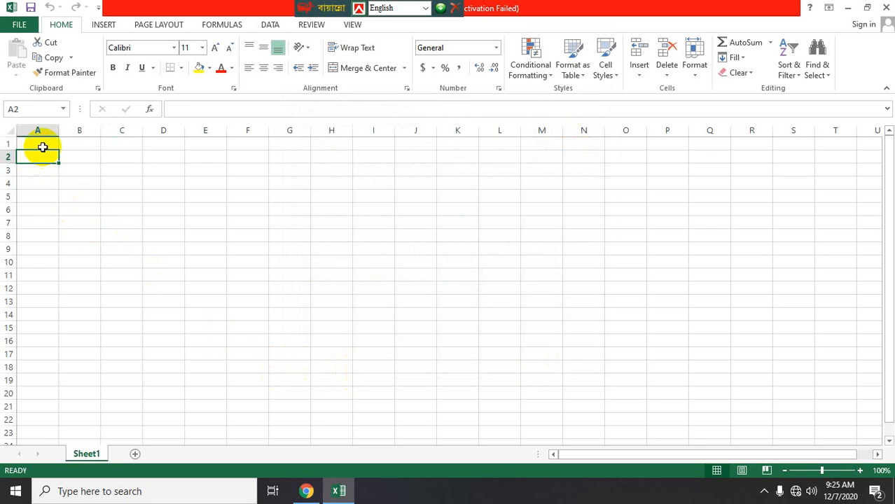
{"action": "left_click_drag", "start_coordinate": [45, 145], "coordinate": [437, 136]}
{"action": "scroll", "coordinate": [413, 253], "scroll_direction": "up", "scroll_amount": 7}
{"action": "scroll", "coordinate": [417, 252], "scroll_direction": "down", "scroll_amount": 3}
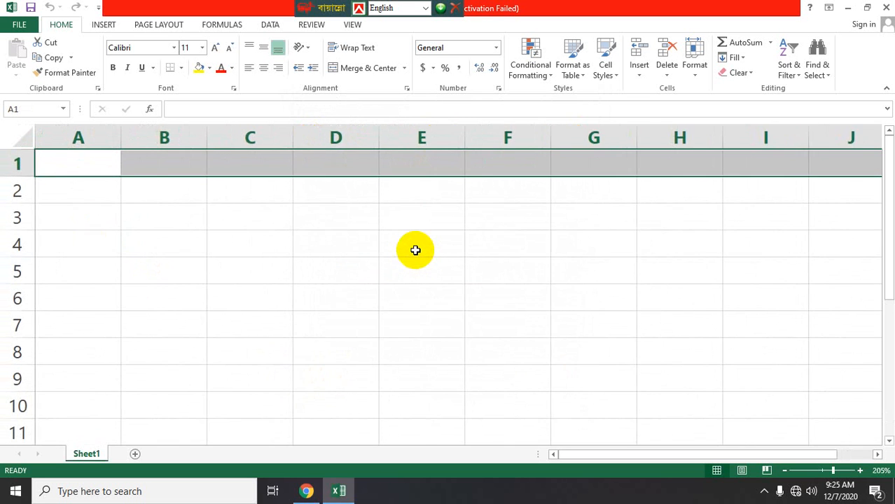
{"action": "left_click", "coordinate": [365, 68]}
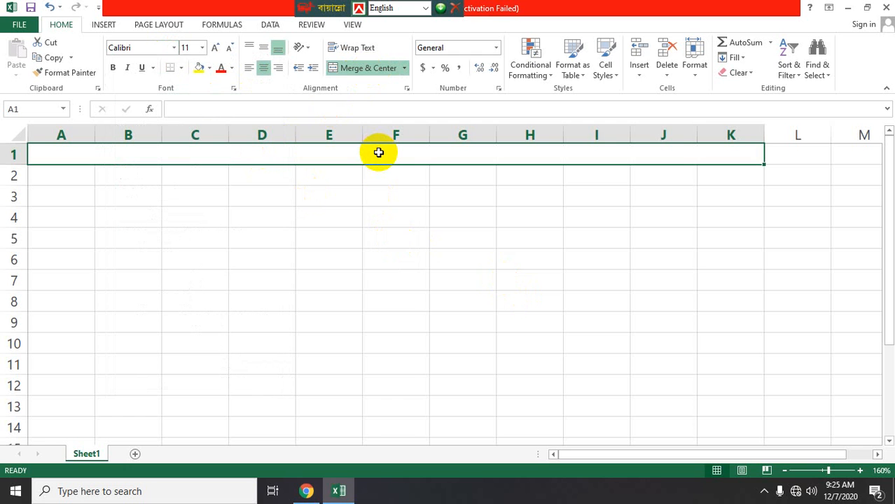
- Enter the title "FEROZ COMPUTER TRAINING CENTER" in the merged row 1
{"action": "type", "text": "F"}
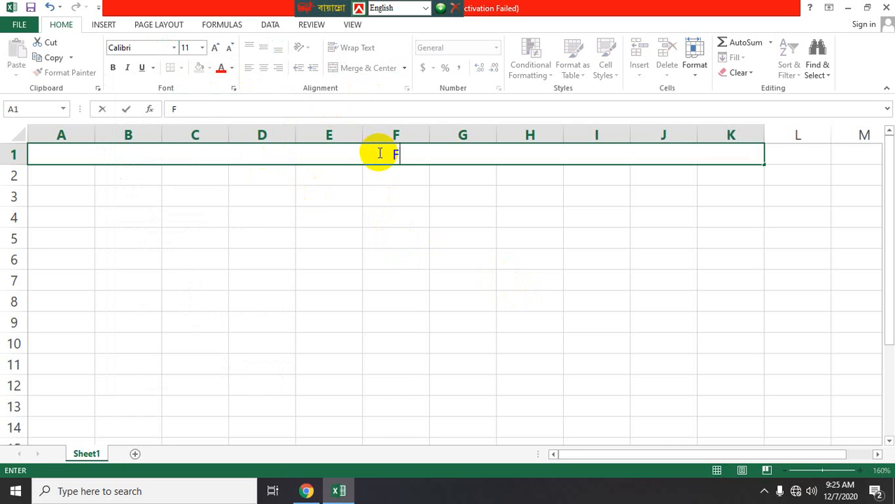
{"action": "type", "text": "EROZ C"}
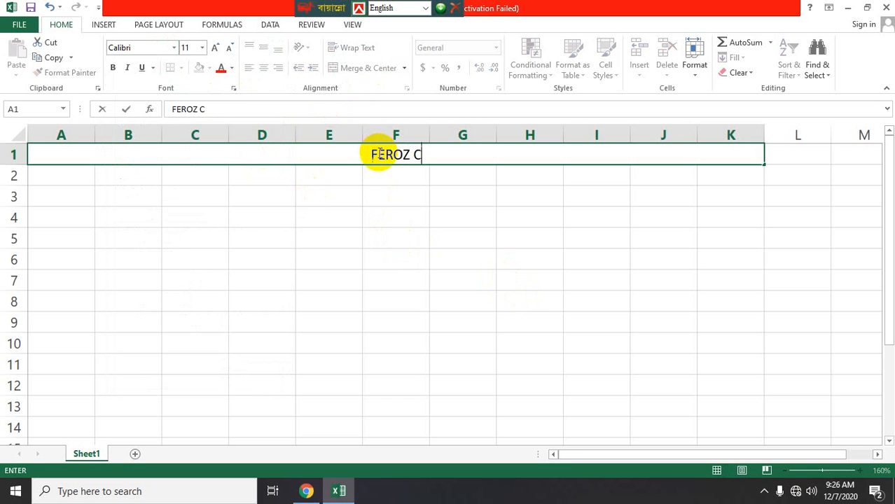
{"action": "type", "text": "OMPUTE"}
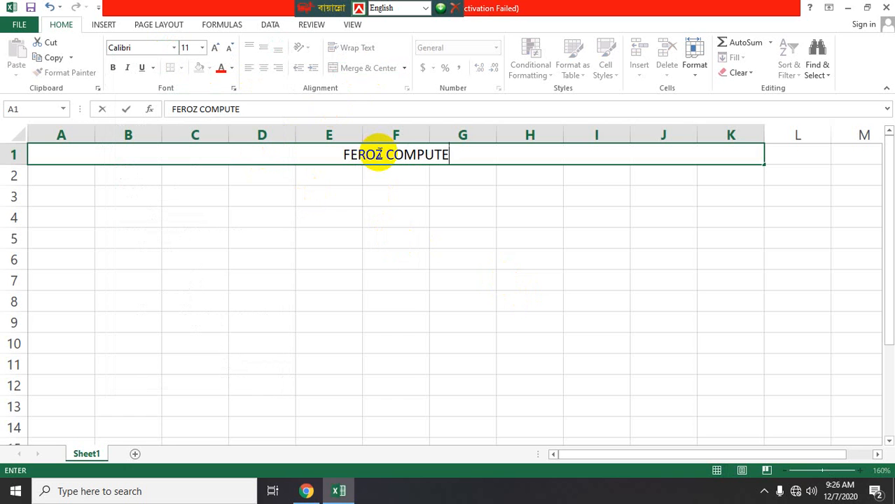
{"action": "type", "text": "R TRA"}
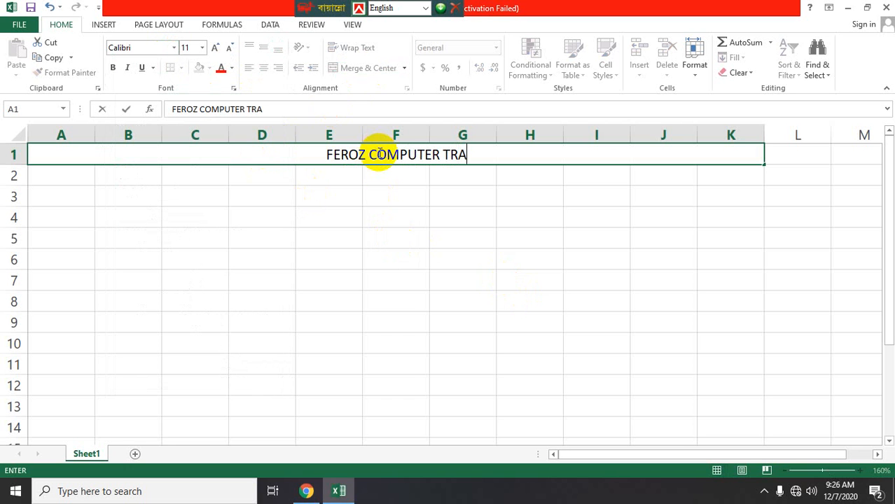
{"action": "type", "text": "INING CENTER"}
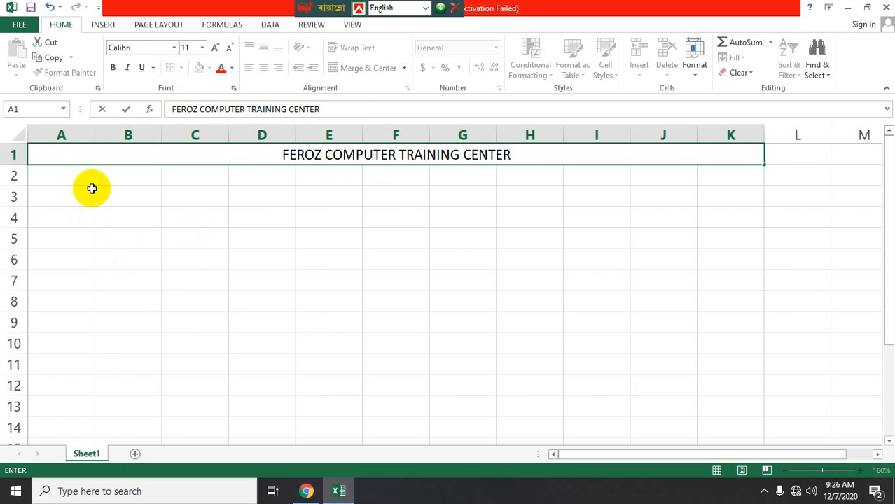
{"action": "left_click", "coordinate": [70, 178]}
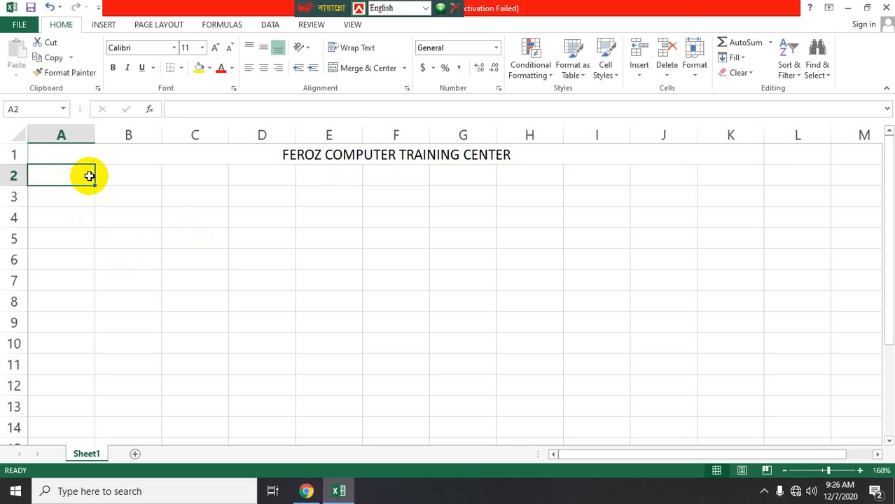
- Merge and center cells A2:K2 and enter "JOB CARD" in the merged cell
{"action": "left_click_drag", "start_coordinate": [88, 173], "coordinate": [709, 172]}
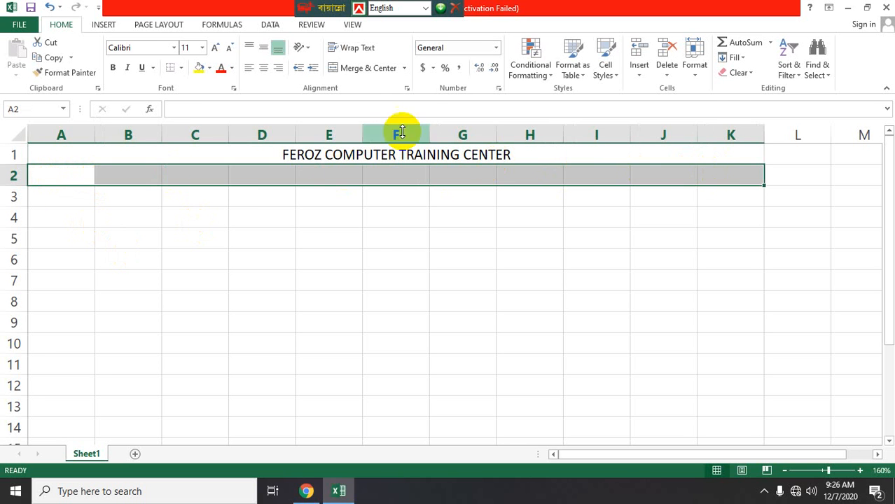
{"action": "left_click", "coordinate": [365, 70]}
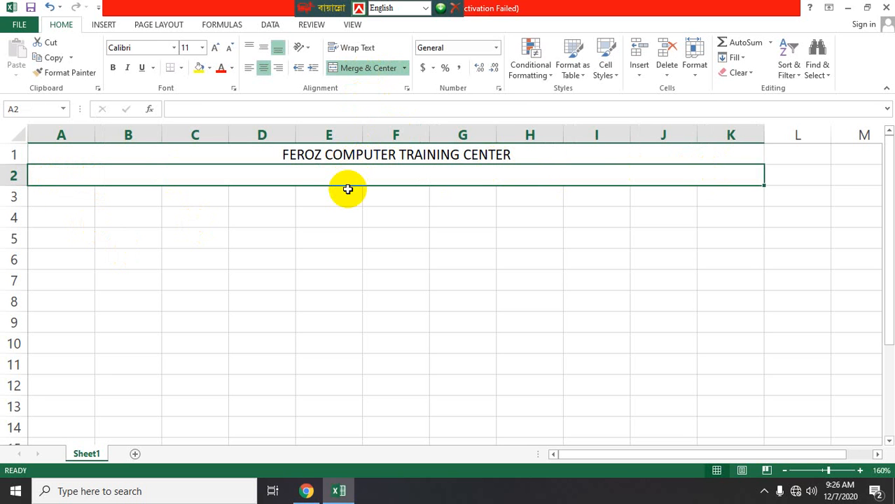
{"action": "type", "text": "JOB"}
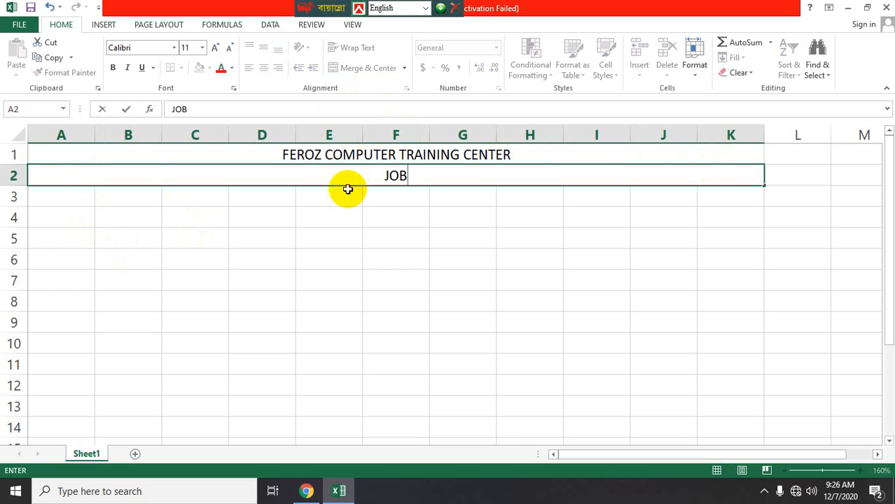
{"action": "type", "text": " CAR"}
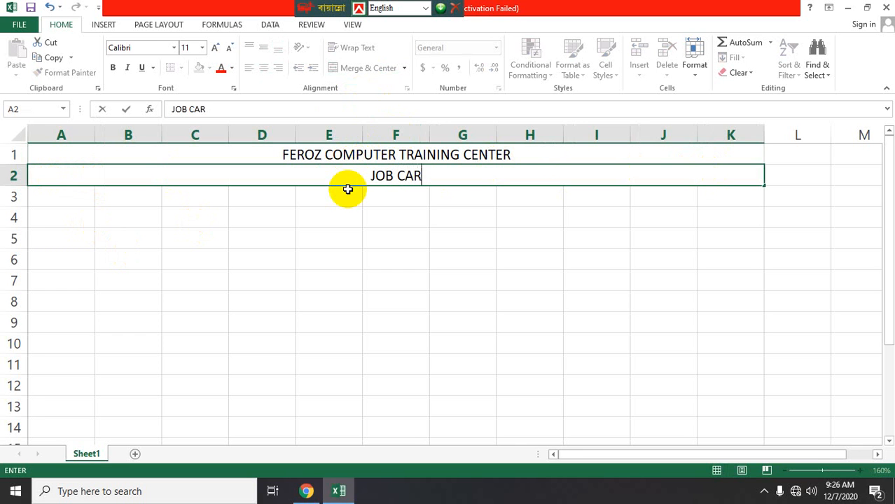
{"action": "type", "text": "D"}
{"action": "left_click", "coordinate": [331, 203]}
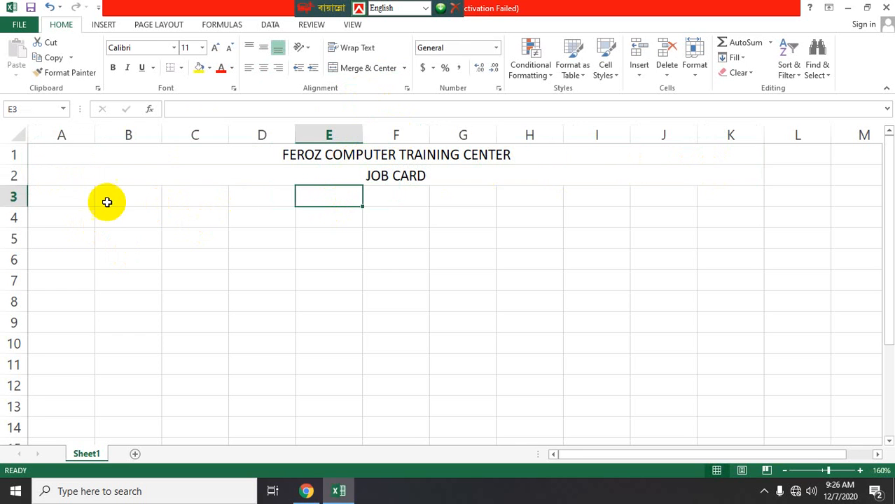
- Merge and center cells A3:K3 and enter "CLASS-1" in the merged cell
{"action": "left_click_drag", "start_coordinate": [70, 198], "coordinate": [715, 188]}
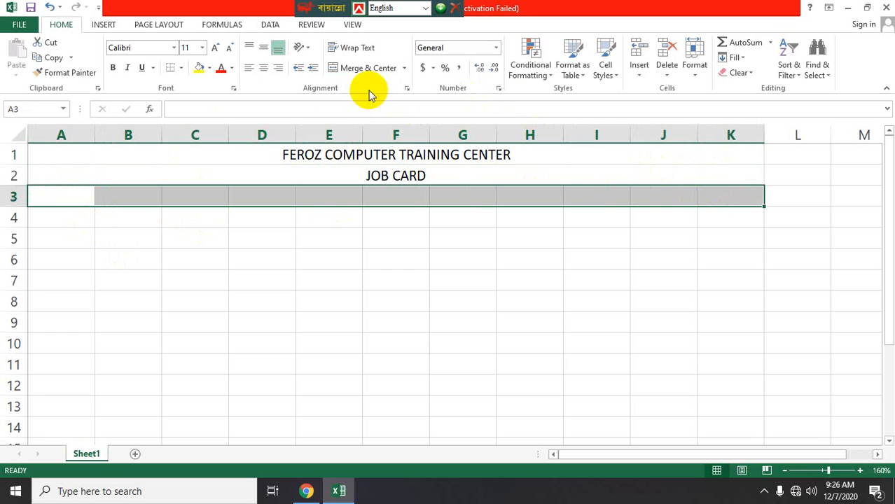
{"action": "left_click", "coordinate": [365, 68]}
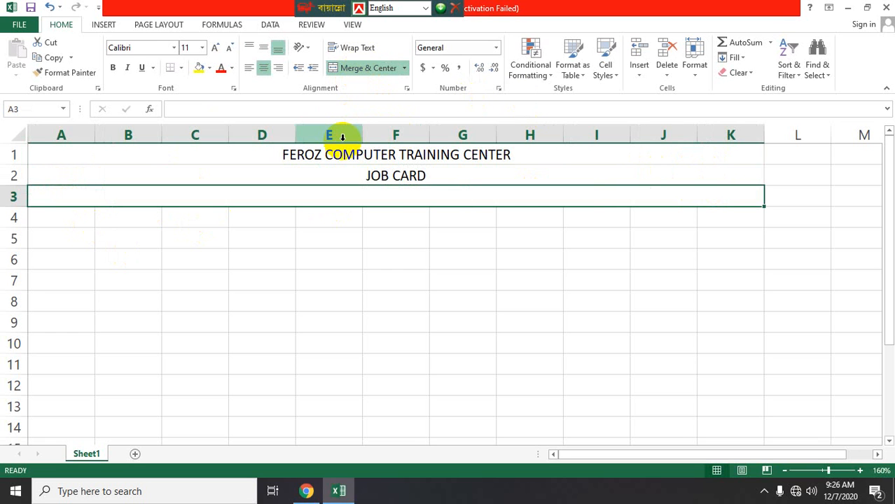
{"action": "type", "text": "CL"}
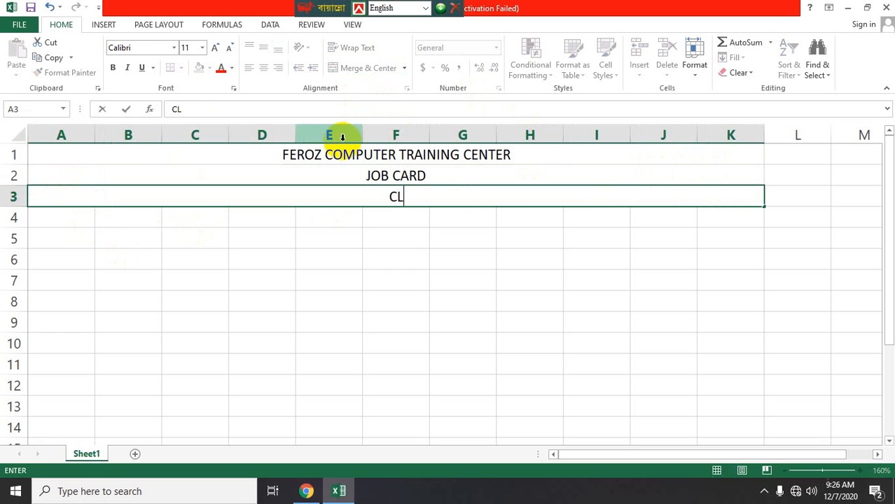
{"action": "type", "text": "ASS-1"}
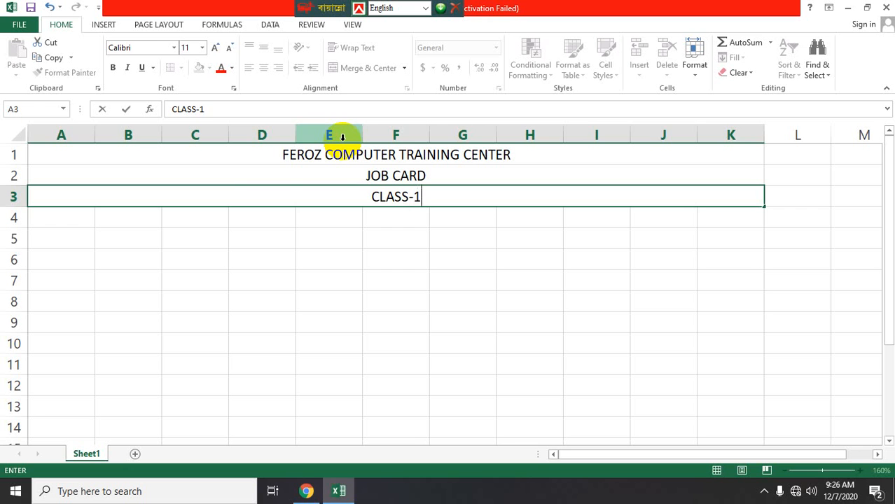
{"action": "left_click", "coordinate": [216, 236]}
{"action": "left_click", "coordinate": [45, 221]}
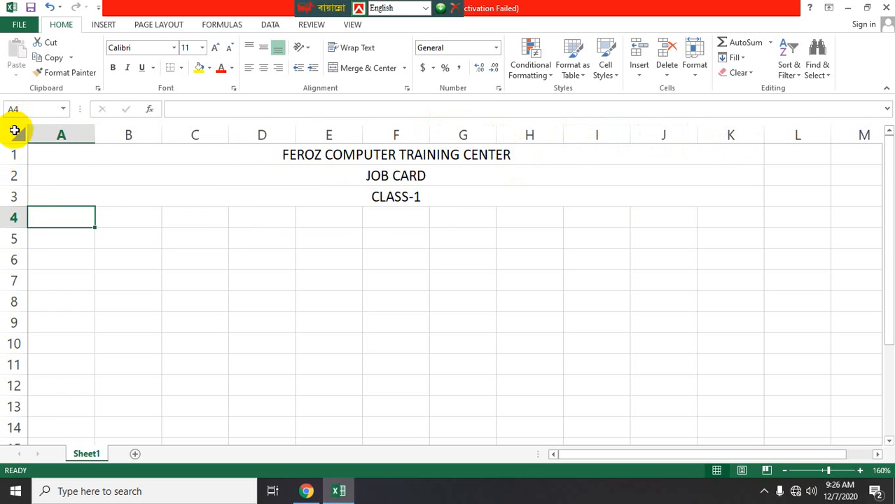
{"action": "left_click_drag", "start_coordinate": [14, 386], "coordinate": [14, 405]}
{"action": "left_click", "coordinate": [114, 278]}
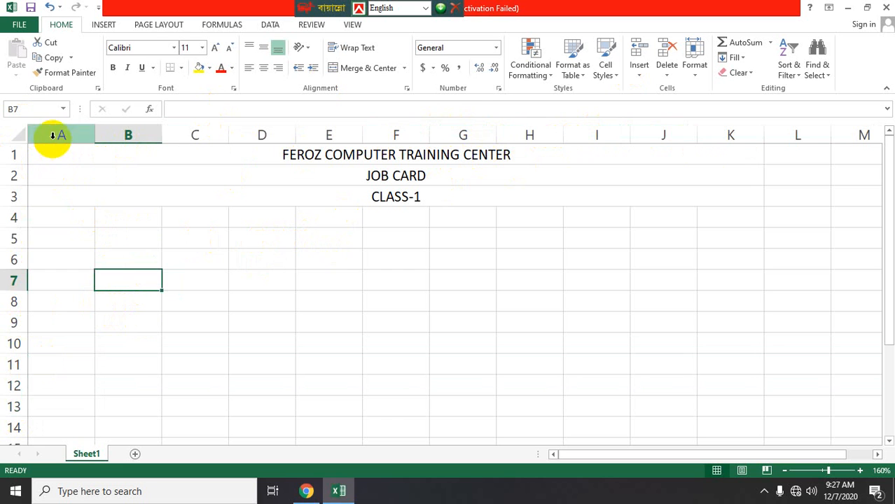
- Enter the column headings "SL NO" in A4 and "Name" in B4
{"action": "left_click", "coordinate": [62, 220]}
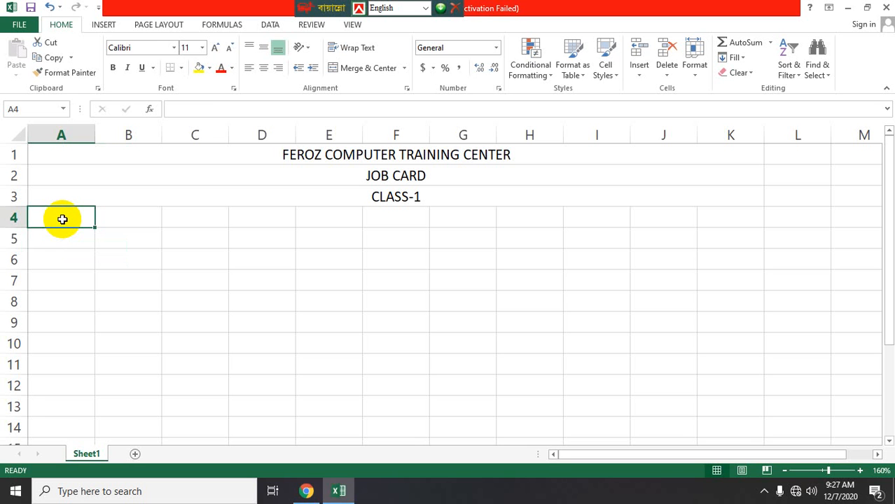
{"action": "type", "text": "SL"}
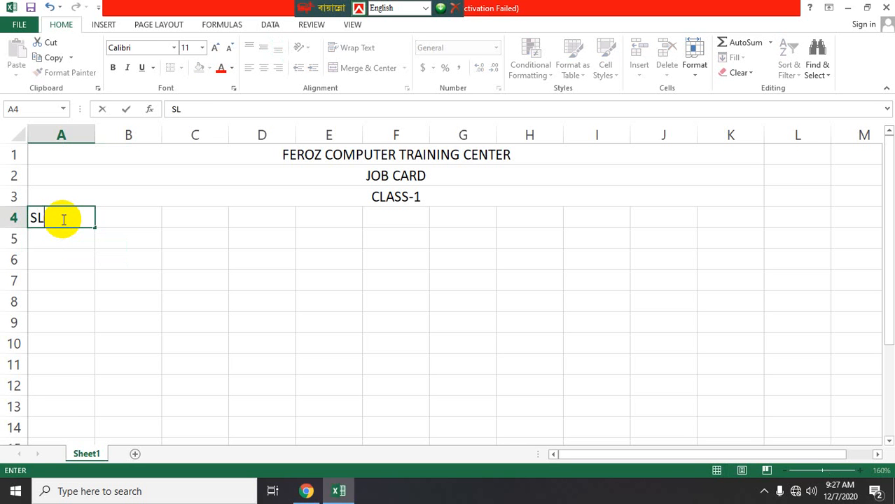
{"action": "type", "text": " NO"}
{"action": "key", "text": "Tab"}
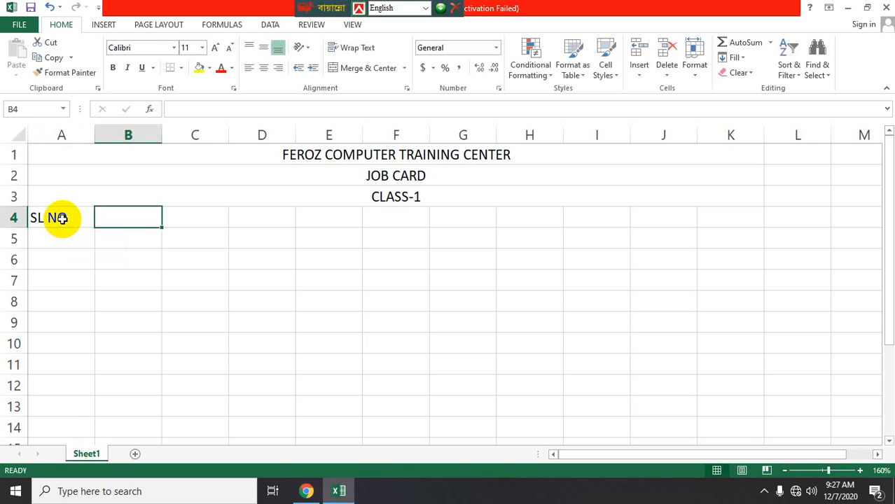
{"action": "type", "text": "Name"}
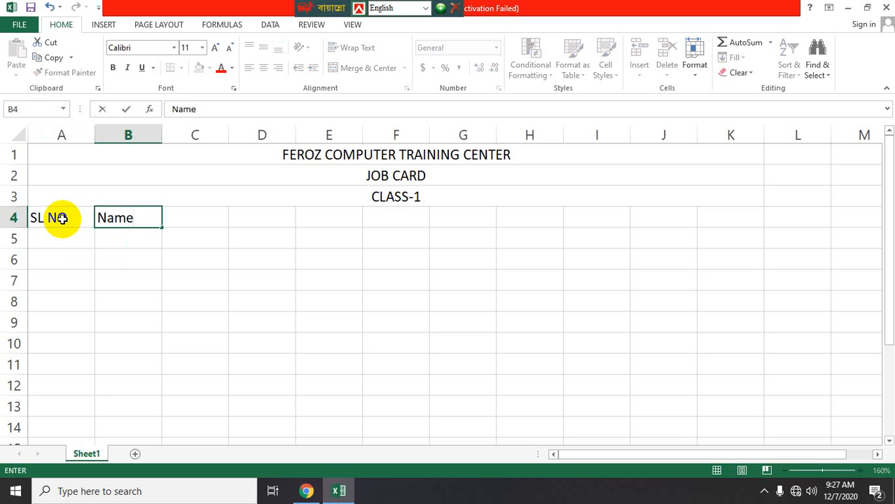
{"action": "key", "text": "Tab"}
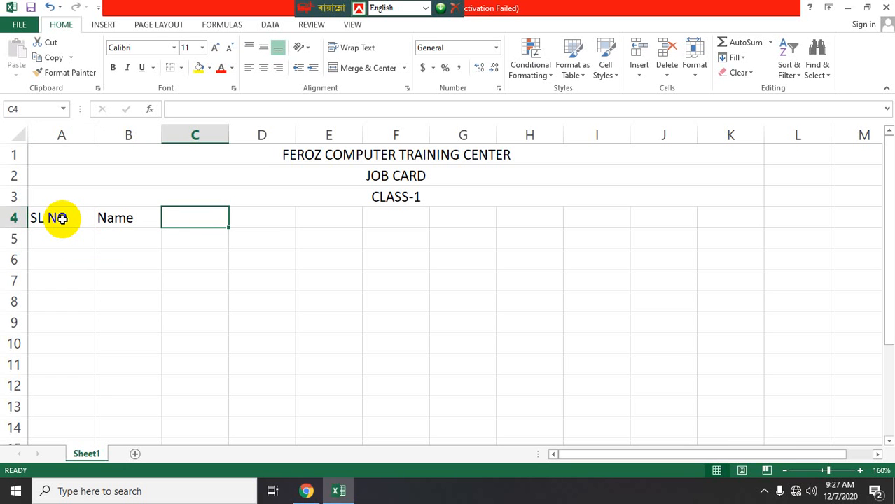
- Enter the day numbers 1, 2, 3, 4 and 5 across cells C5 to G5
{"action": "key", "text": "Down"}
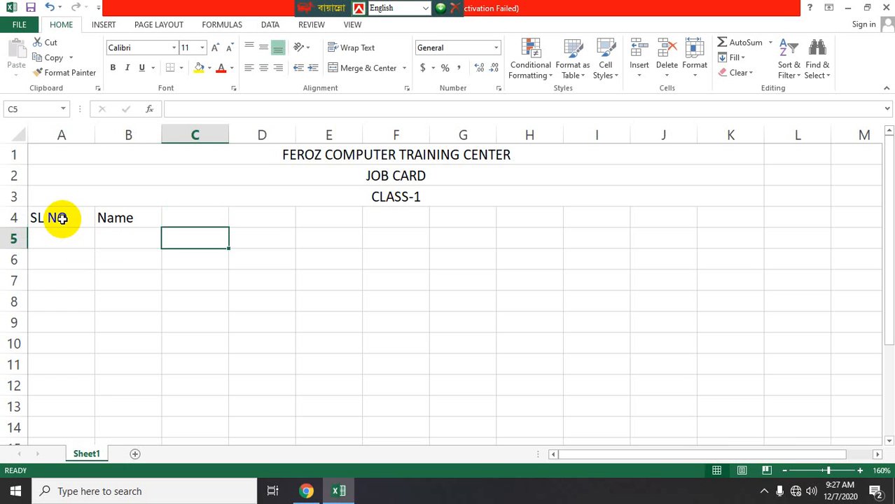
{"action": "type", "text": "1"}
{"action": "key", "text": "Right"}
{"action": "type", "text": "2"}
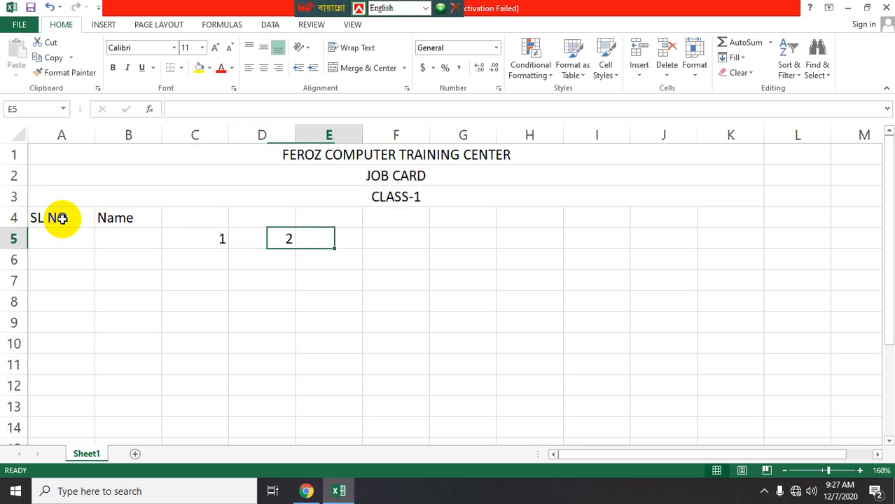
{"action": "key", "text": "Right"}
{"action": "type", "text": "3"}
{"action": "key", "text": "Right"}
{"action": "type", "text": "3"}
{"action": "key", "text": "BackSpace"}
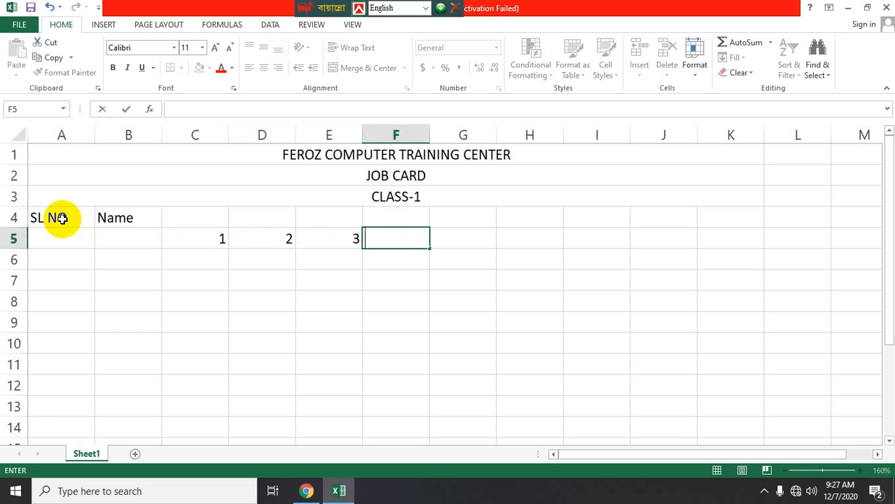
{"action": "type", "text": "4"}
{"action": "key", "text": "Right"}
{"action": "type", "text": "5"}
{"action": "key", "text": "Right"}
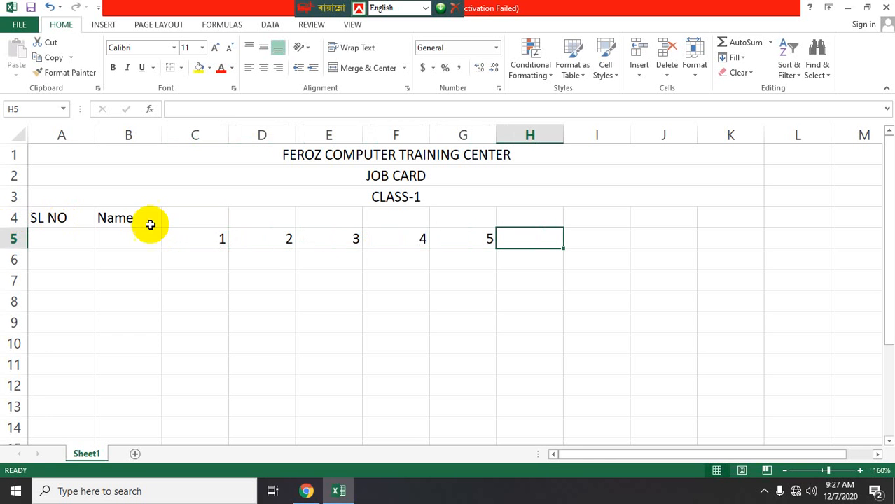
- Extend the day number series from C5:G5 across to L5 so that it runs up to 10
{"action": "left_click_drag", "start_coordinate": [199, 237], "coordinate": [804, 239]}
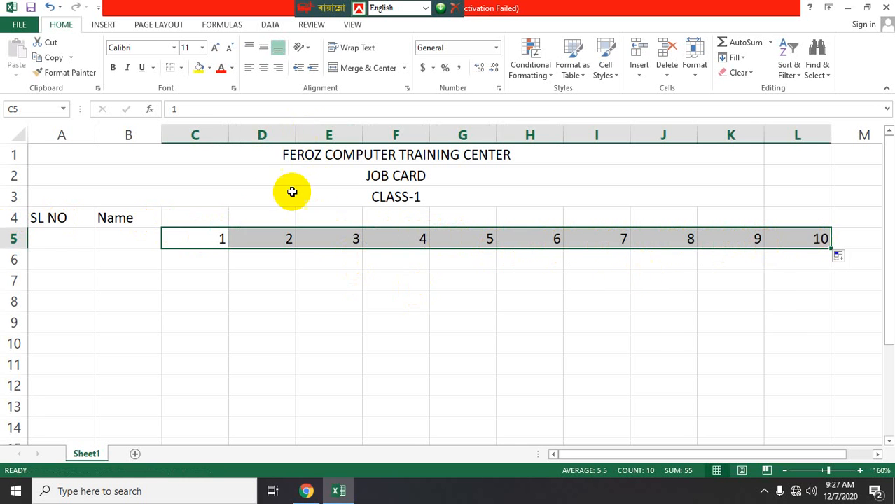
{"action": "left_click", "coordinate": [211, 214]}
- Merge and center B4:B5 for the "Name" heading and A4:A5 for the "SL NO" heading
{"action": "left_click_drag", "start_coordinate": [137, 220], "coordinate": [136, 239]}
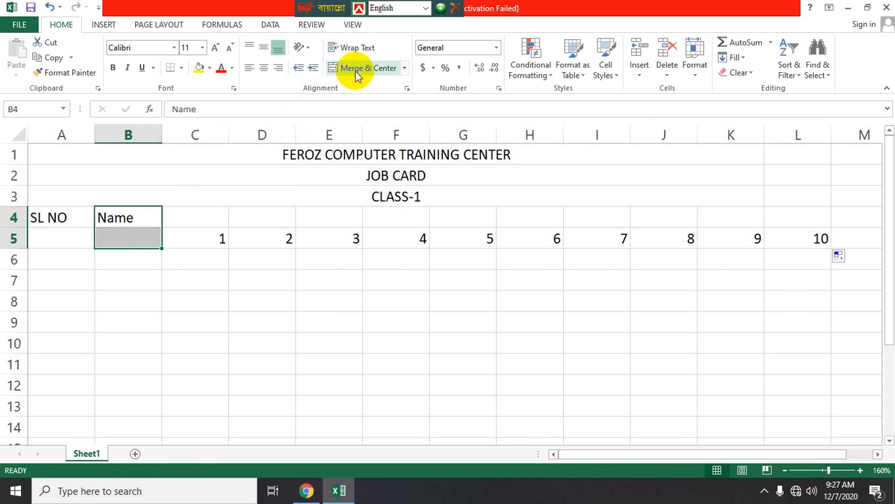
{"action": "left_click", "coordinate": [359, 67]}
{"action": "left_click", "coordinate": [78, 217]}
{"action": "left_click_drag", "start_coordinate": [78, 217], "coordinate": [77, 239]}
{"action": "left_click", "coordinate": [344, 68]}
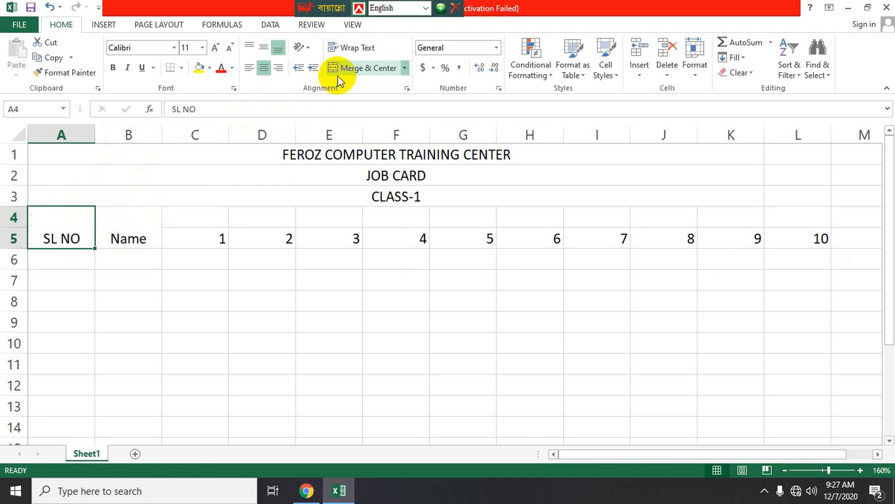
- Vertically middle-align the merged "SL NO" and "Name" headings
{"action": "left_click", "coordinate": [264, 47]}
{"action": "left_click", "coordinate": [152, 219]}
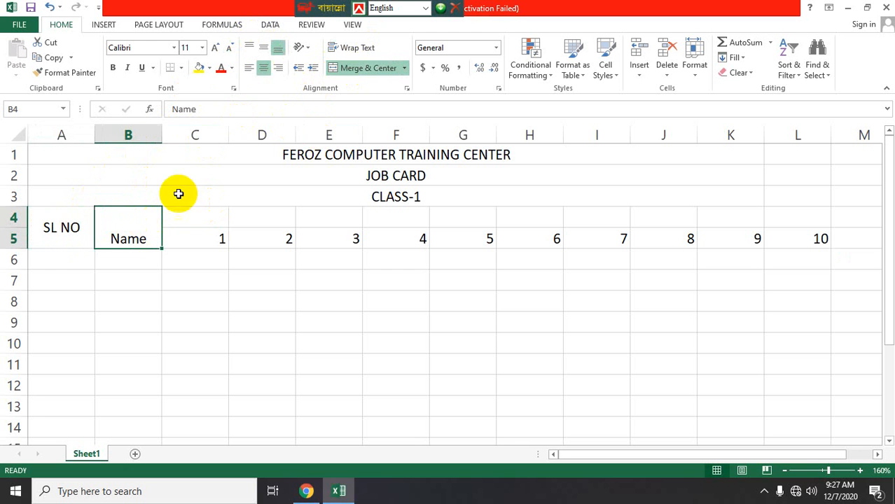
{"action": "left_click", "coordinate": [263, 47]}
- Merge and center cells C4:L4 above the day numbers and enter the heading "Day"
{"action": "left_click_drag", "start_coordinate": [208, 216], "coordinate": [781, 213]}
{"action": "left_click", "coordinate": [333, 67]}
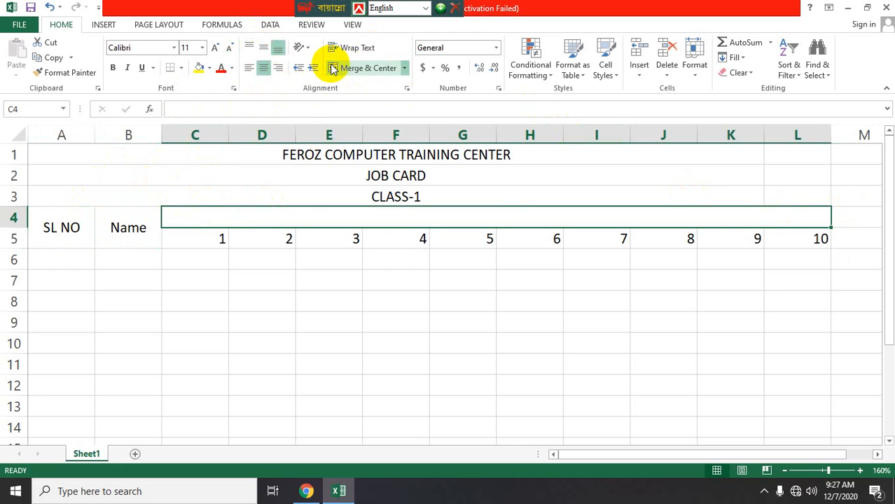
{"action": "type", "text": "Day"}
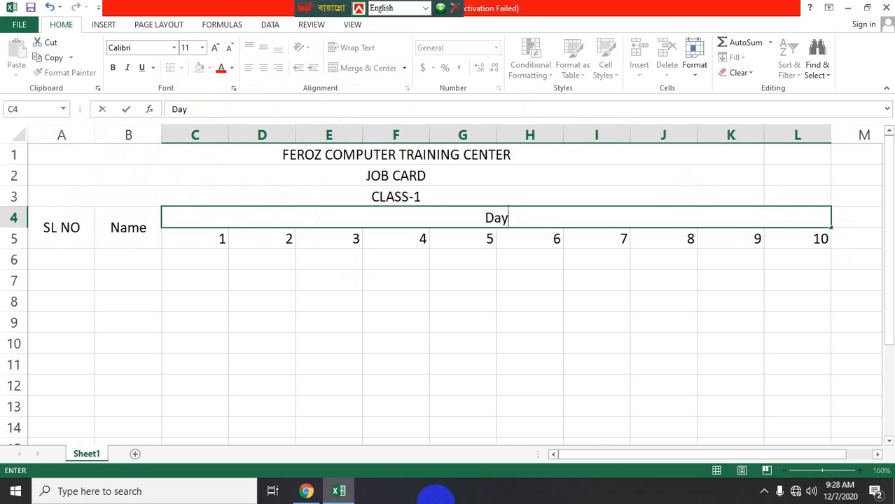
- Merge and center cells M4:M5, enter the heading "Total" and vertically middle-align it
{"action": "left_click_drag", "start_coordinate": [598, 456], "coordinate": [662, 456]}
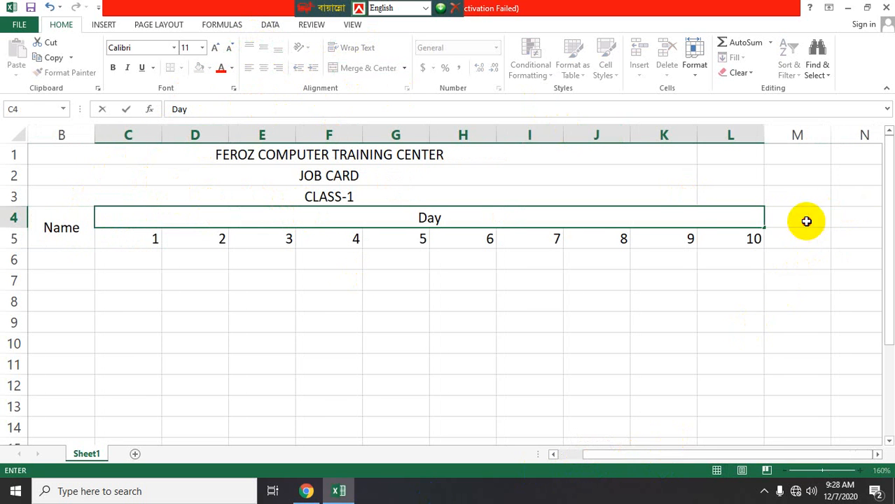
{"action": "left_click_drag", "start_coordinate": [805, 220], "coordinate": [817, 234]}
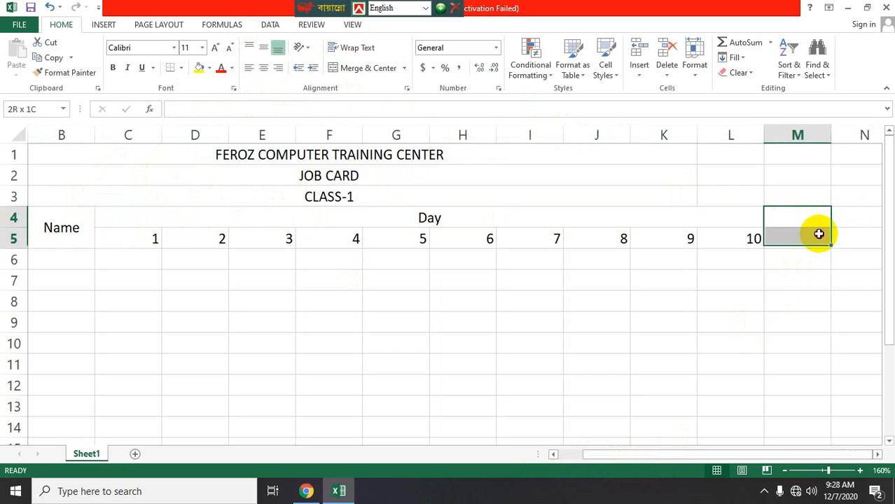
{"action": "left_click", "coordinate": [348, 69]}
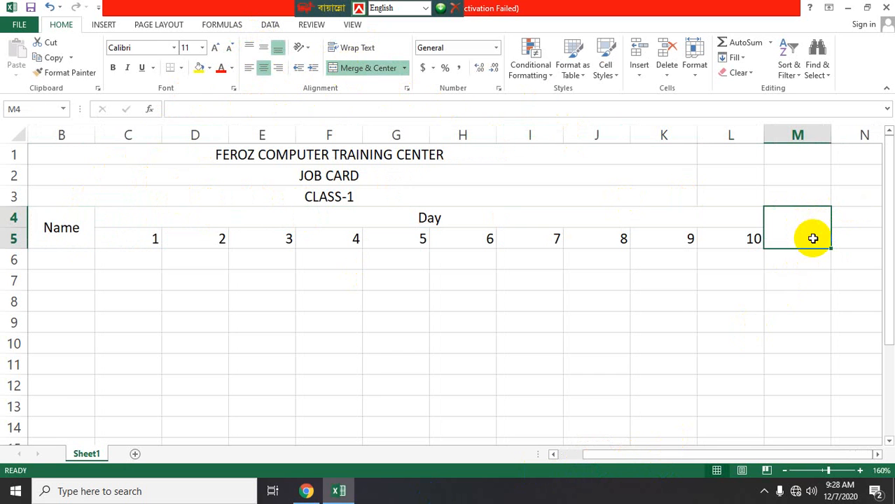
{"action": "type", "text": "Total"}
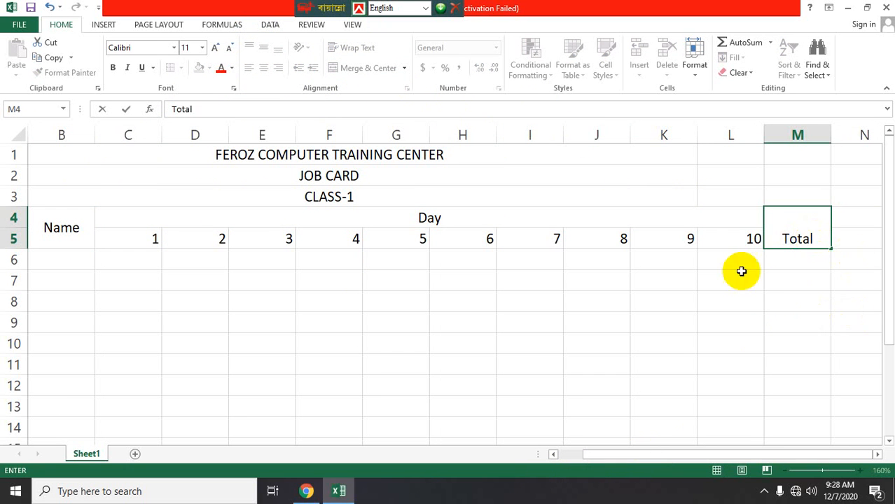
{"action": "key", "text": "Return"}
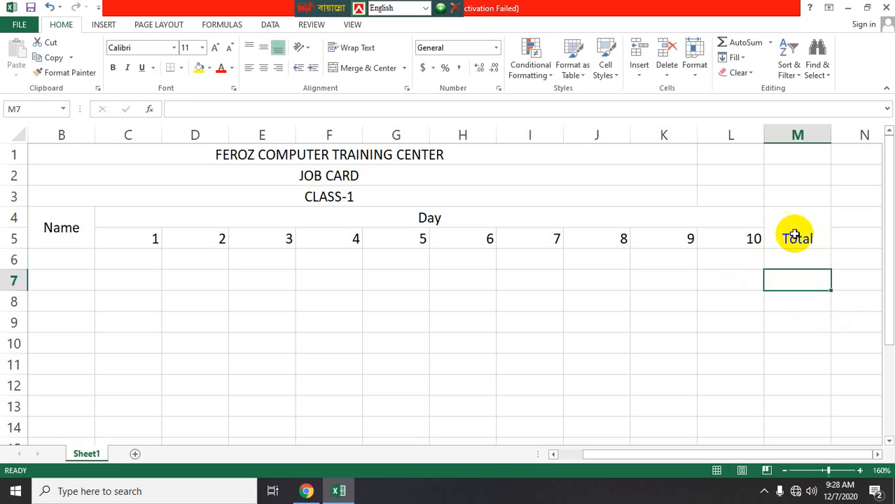
{"action": "left_click", "coordinate": [795, 236]}
{"action": "left_click", "coordinate": [264, 48]}
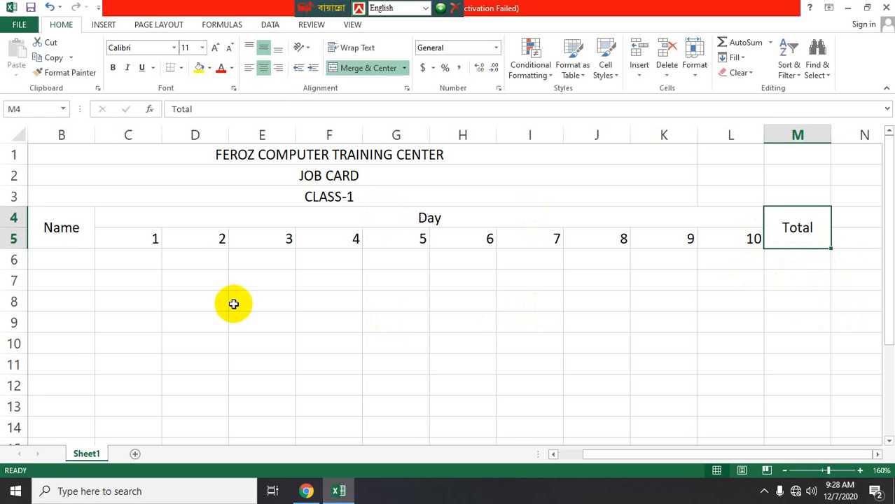
- Enter the serial numbers 1 to 10 down the SL NO column, from A6 to A15
{"action": "left_click", "coordinate": [225, 276]}
{"action": "left_click_drag", "start_coordinate": [818, 456], "coordinate": [819, 457]}
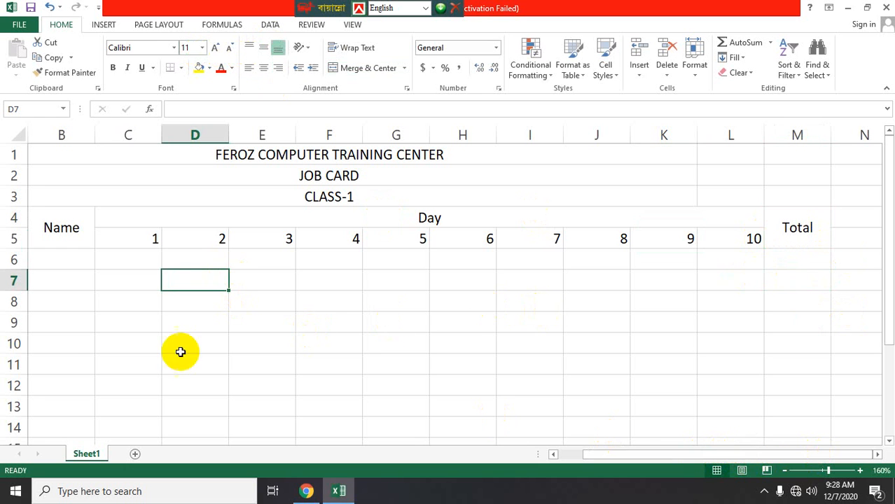
{"action": "left_click", "coordinate": [62, 258]}
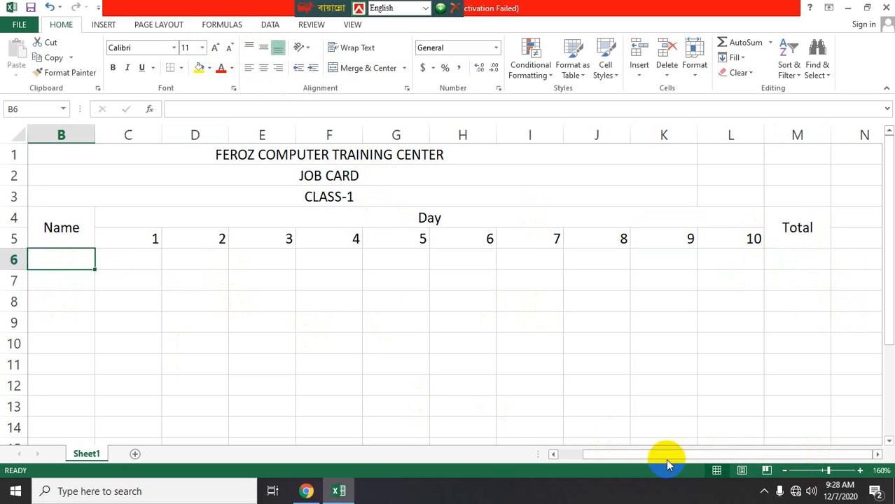
{"action": "left_click", "coordinate": [554, 454]}
{"action": "left_click", "coordinate": [56, 245]}
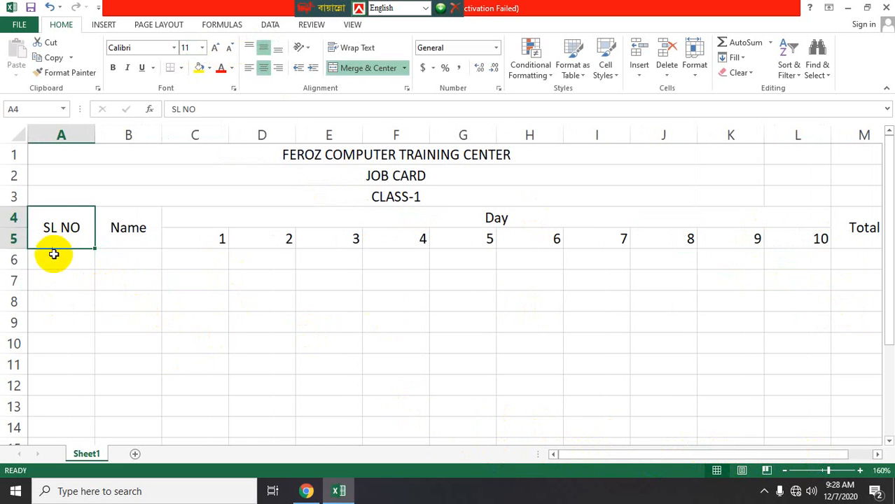
{"action": "left_click", "coordinate": [58, 259]}
{"action": "type", "text": "1"}
{"action": "key", "text": "Return"}
{"action": "type", "text": "2"}
{"action": "key", "text": "Return"}
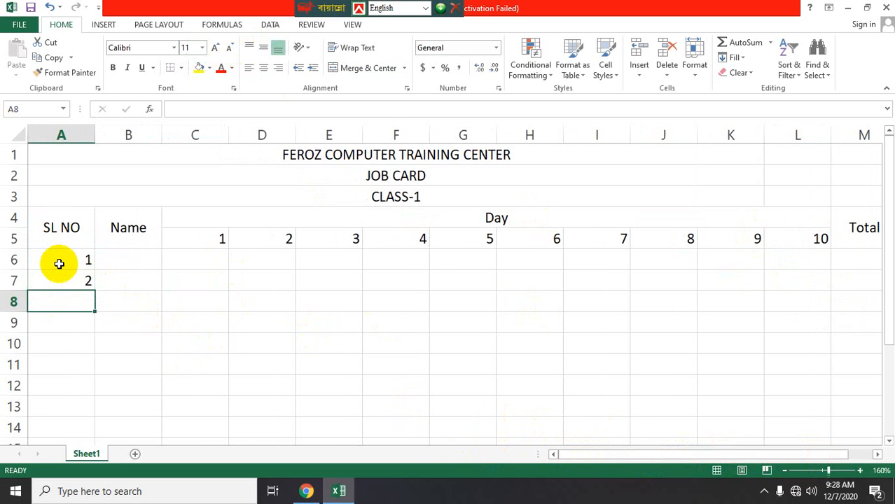
{"action": "type", "text": "3"}
{"action": "key", "text": "Return"}
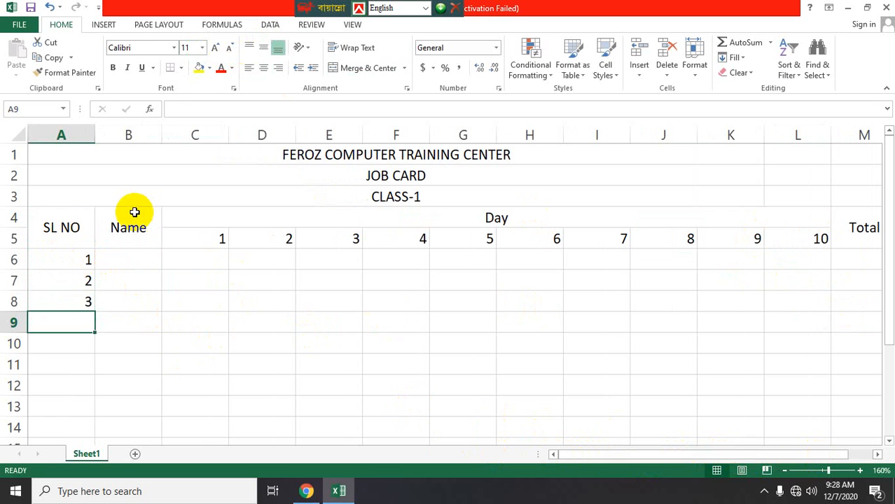
{"action": "type", "text": "4"}
{"action": "key", "text": "Return"}
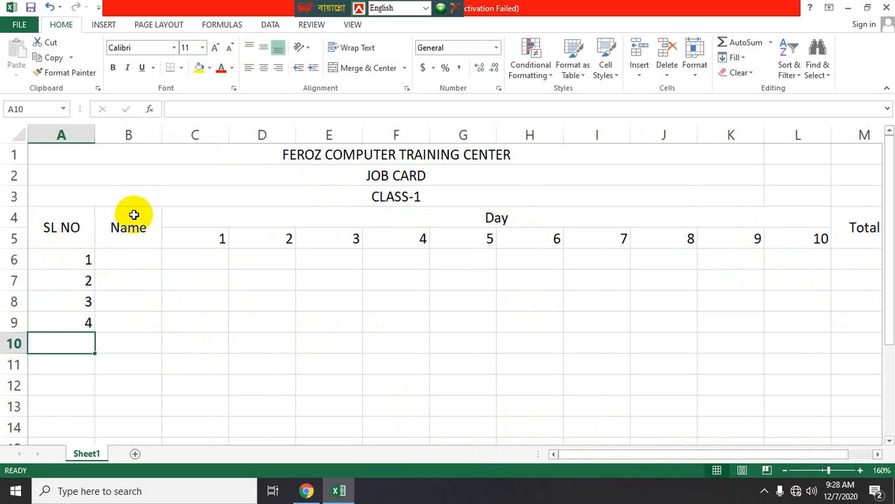
{"action": "type", "text": "5"}
{"action": "key", "text": "Return"}
{"action": "type", "text": "6"}
{"action": "key", "text": "Return"}
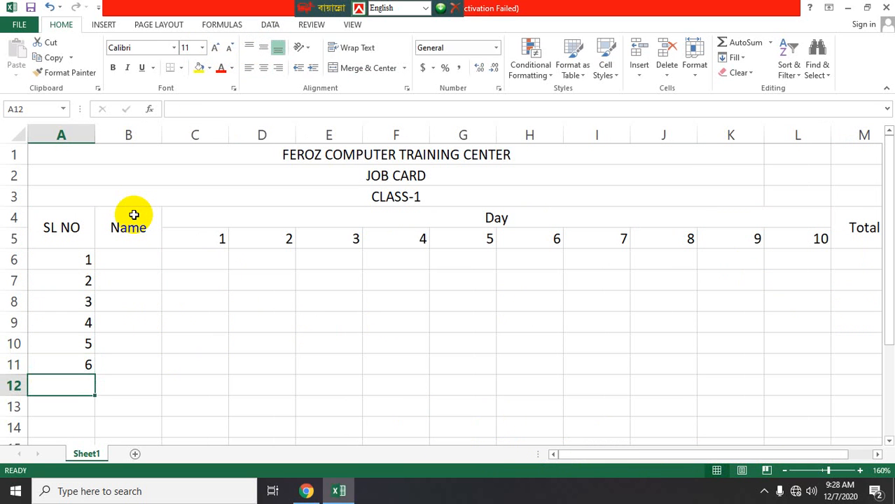
{"action": "type", "text": "7"}
{"action": "key", "text": "Return"}
{"action": "type", "text": "8"}
{"action": "key", "text": "Return"}
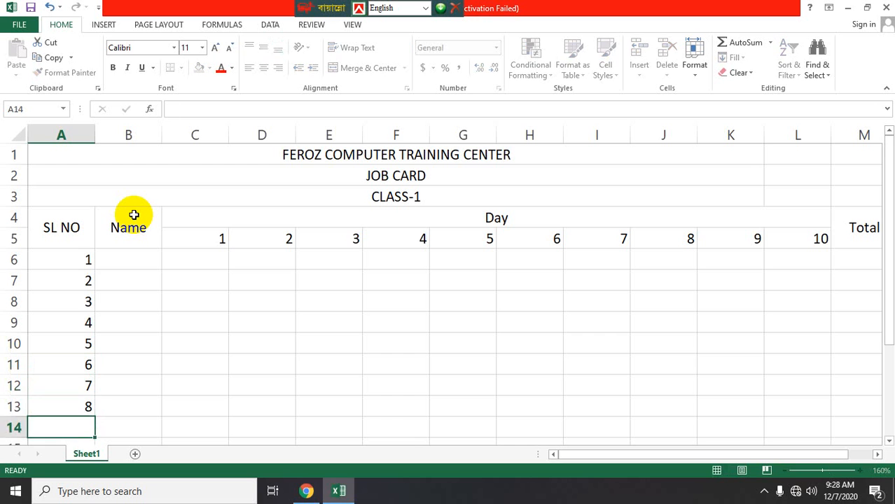
{"action": "type", "text": "9"}
{"action": "key", "text": "Return"}
{"action": "type", "text": "10"}
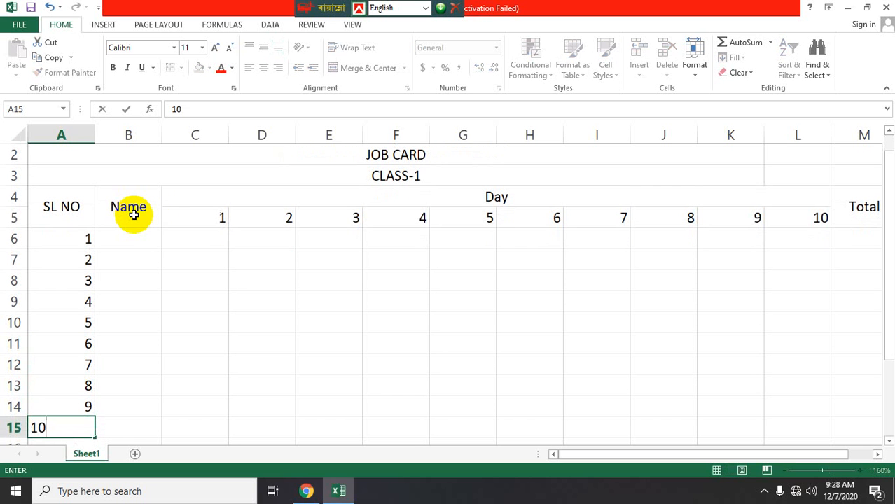
- Enter the people's names for serial numbers 1 to 4 in the Name column, cells B6 to B9
{"action": "left_click", "coordinate": [128, 243]}
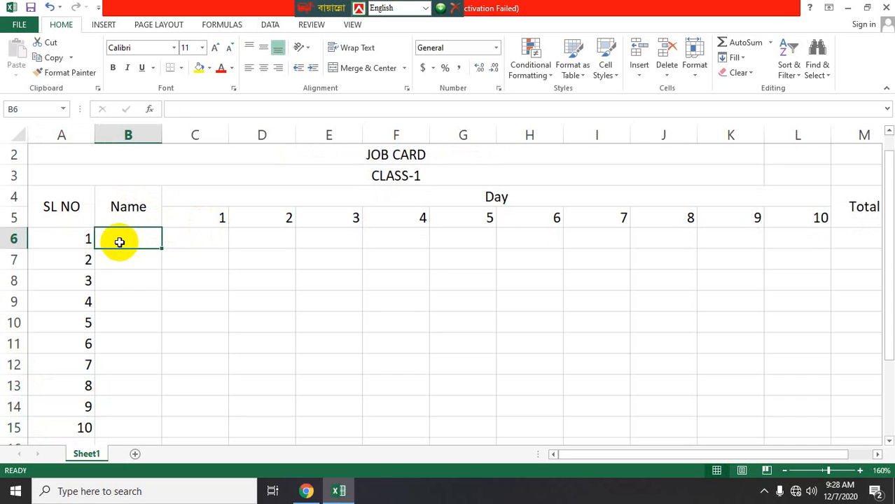
{"action": "type", "text": "Mominur"}
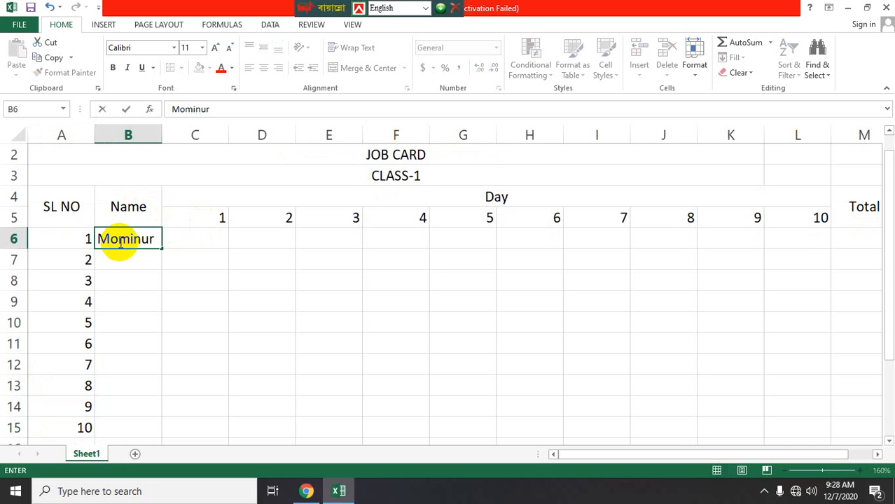
{"action": "key", "text": "Return"}
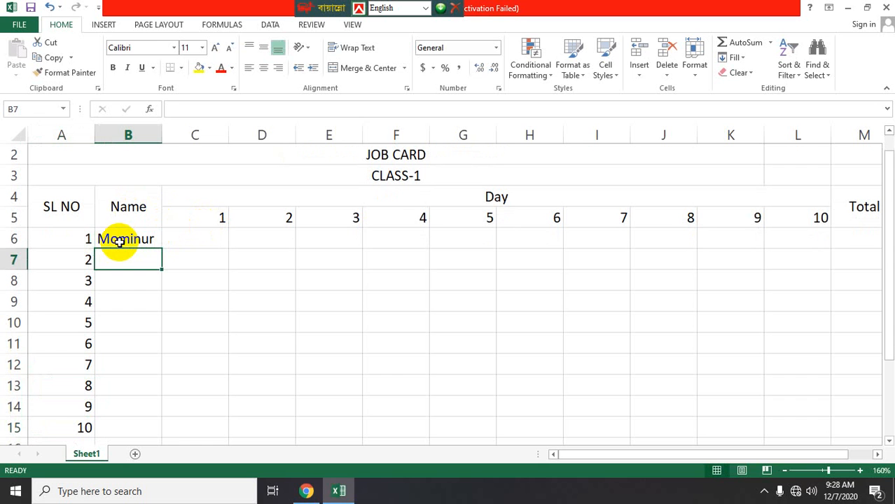
{"action": "type", "text": "S"}
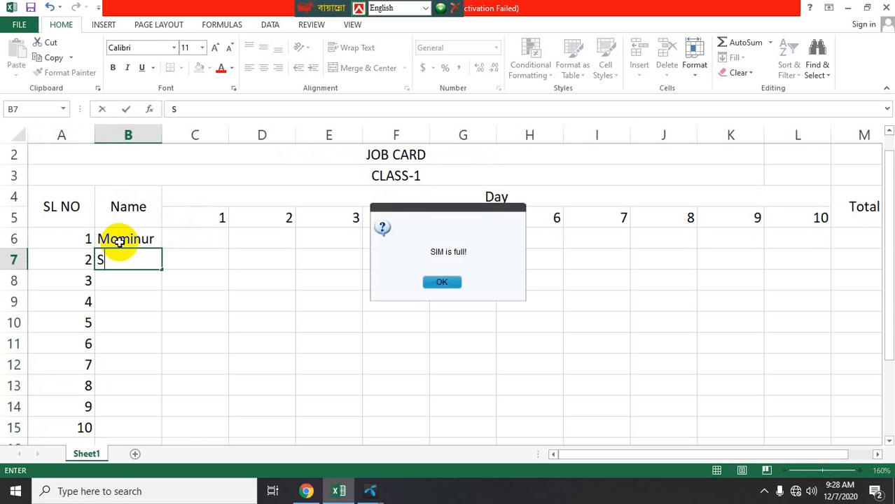
{"action": "type", "text": "ultana"}
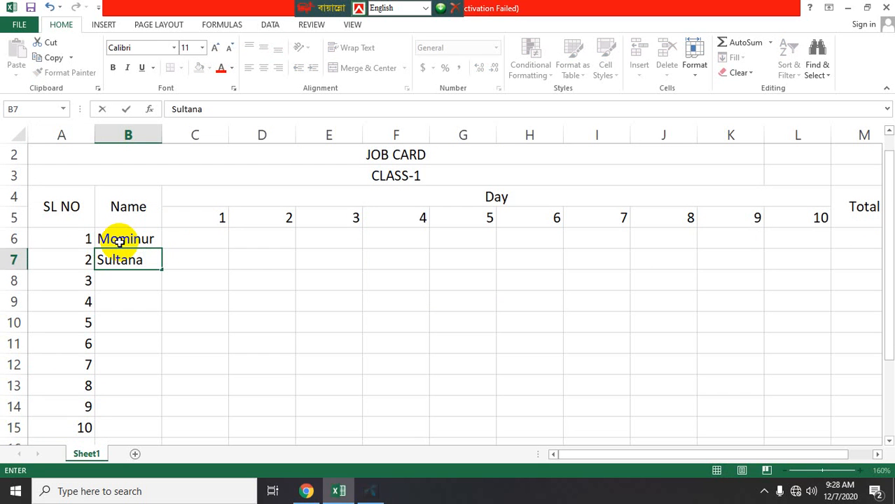
{"action": "key", "text": "Return"}
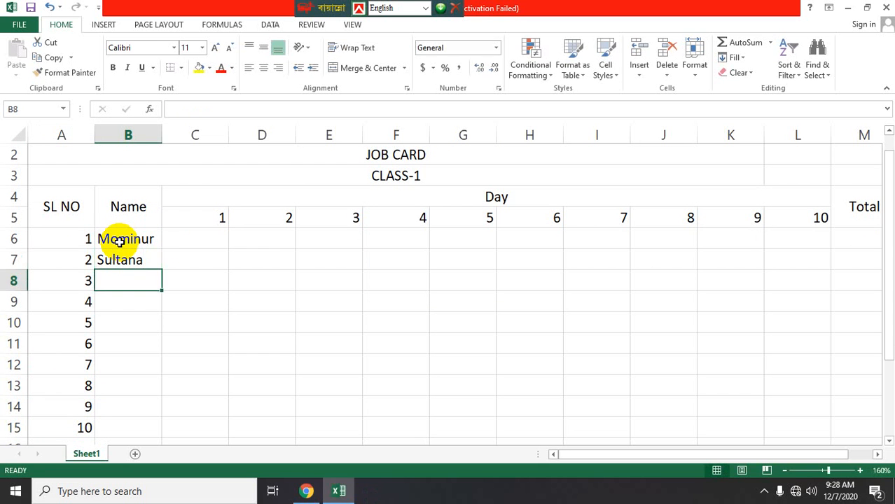
{"action": "type", "text": "Rana"}
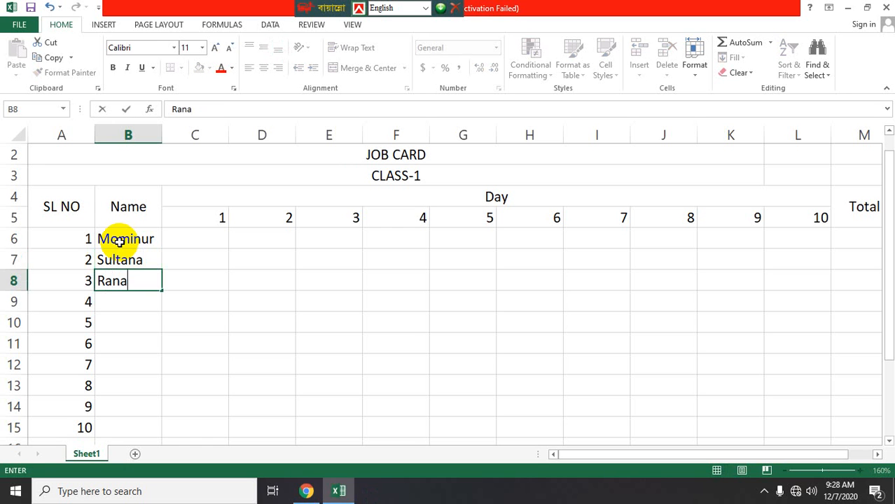
{"action": "key", "text": "Return"}
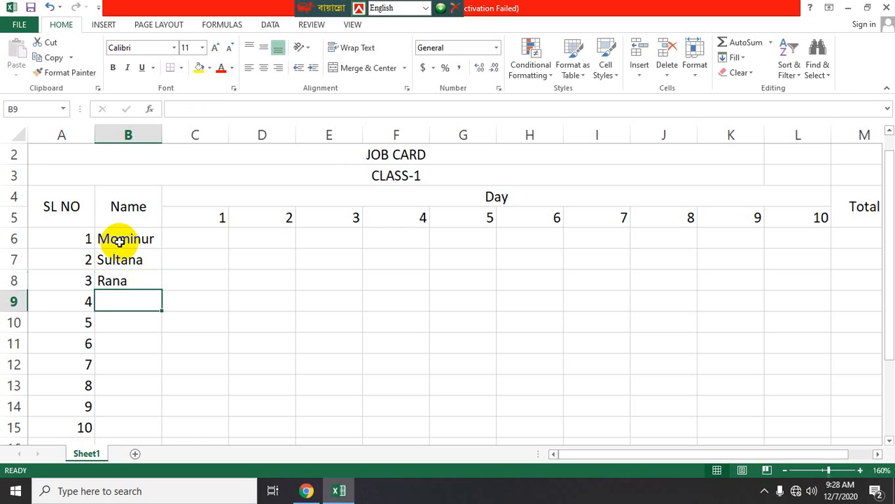
{"action": "type", "text": "L"}
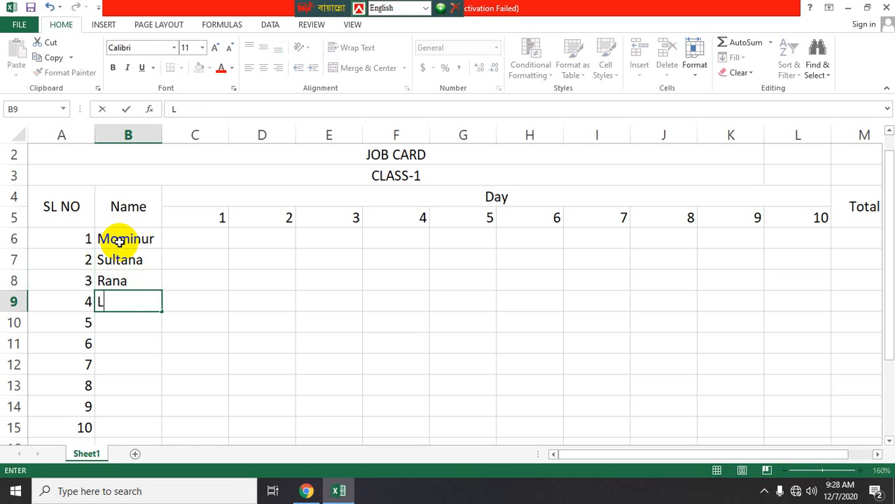
{"action": "type", "text": "atif"}
{"action": "key", "text": "Return"}
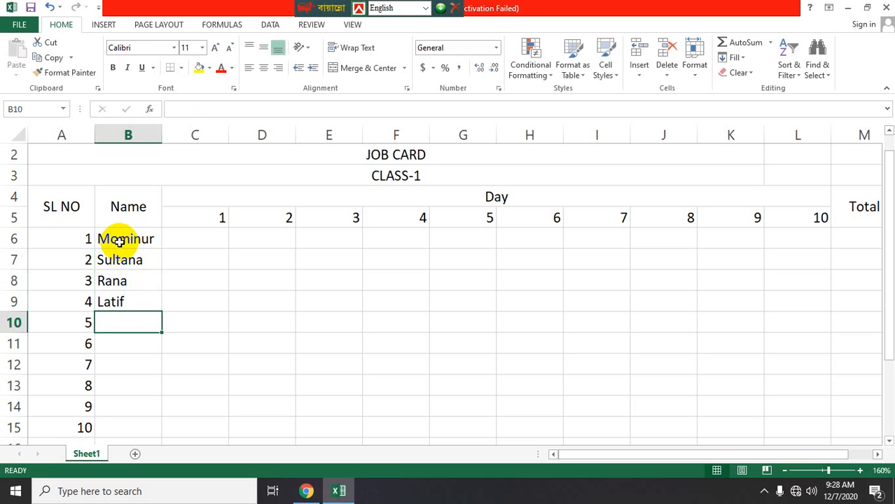
- Enter the people's names for serial numbers 5 to 7 in cells B10 to B12
{"action": "type", "text": "B"}
{"action": "key", "text": "BackSpace"}
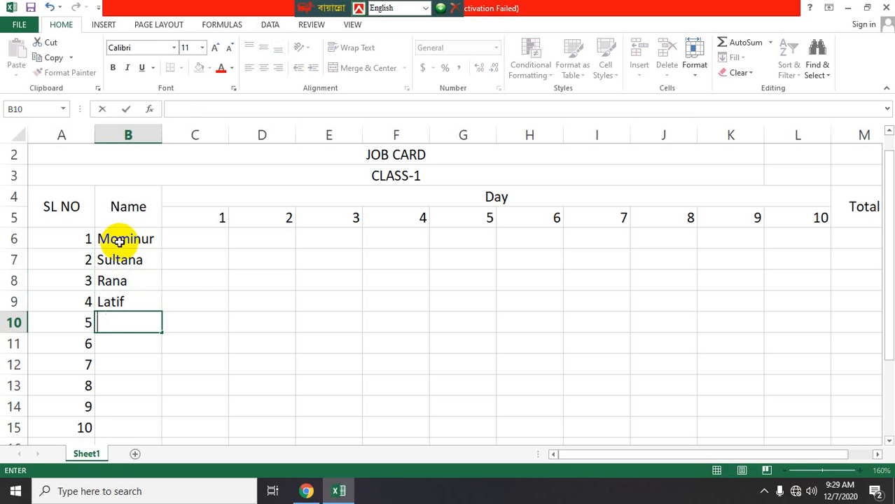
{"action": "type", "text": "Ruba"}
{"action": "key", "text": "Return"}
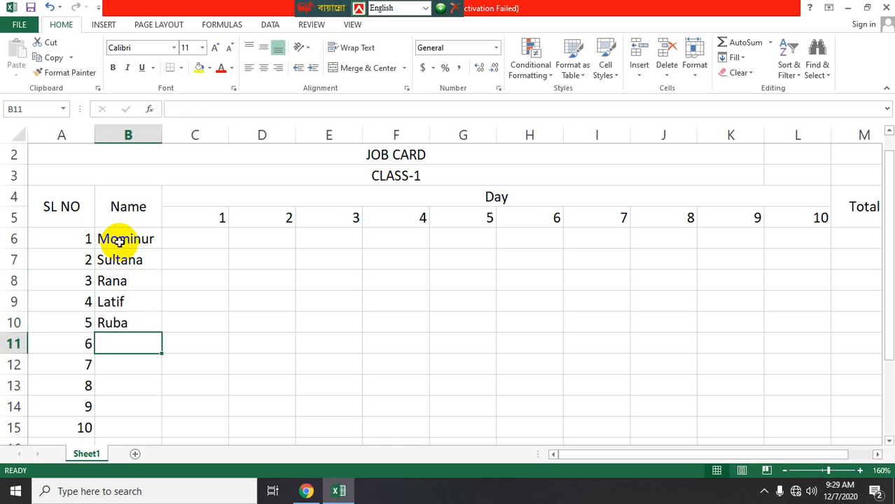
{"action": "type", "text": "Arnika"}
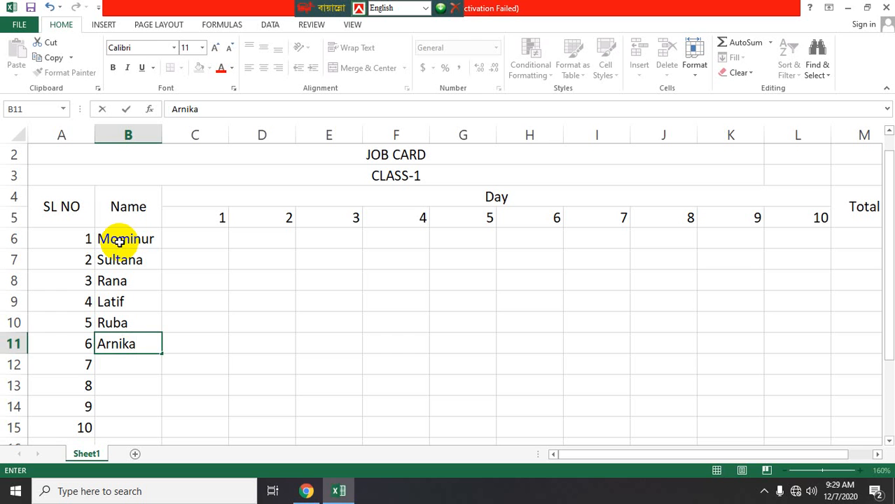
{"action": "key", "text": "Return"}
{"action": "type", "text": "Nur"}
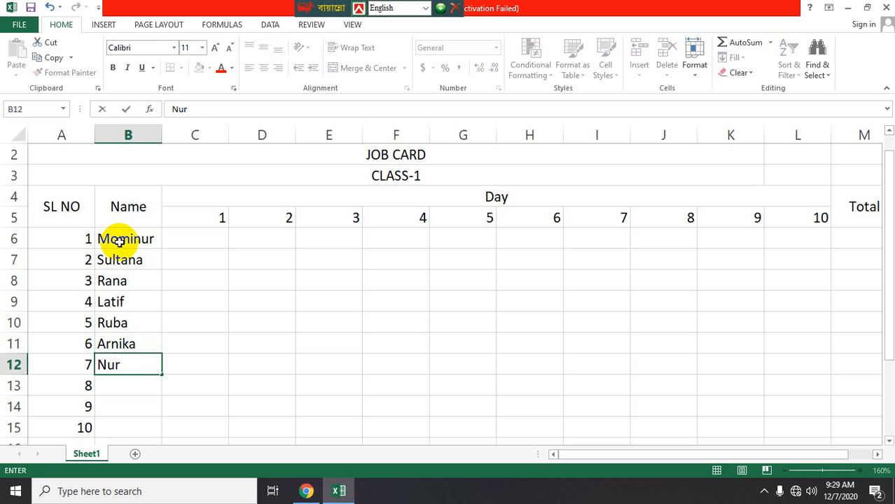
{"action": "type", "text": "nabi"}
{"action": "key", "text": "Return"}
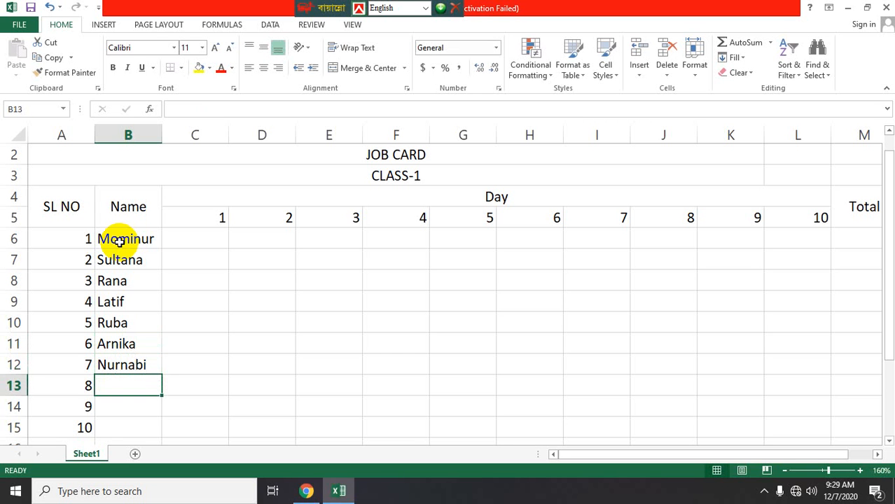
- Enter the people's names for serial numbers 8 and 9 in cells B13 and B14
{"action": "type", "text": "M"}
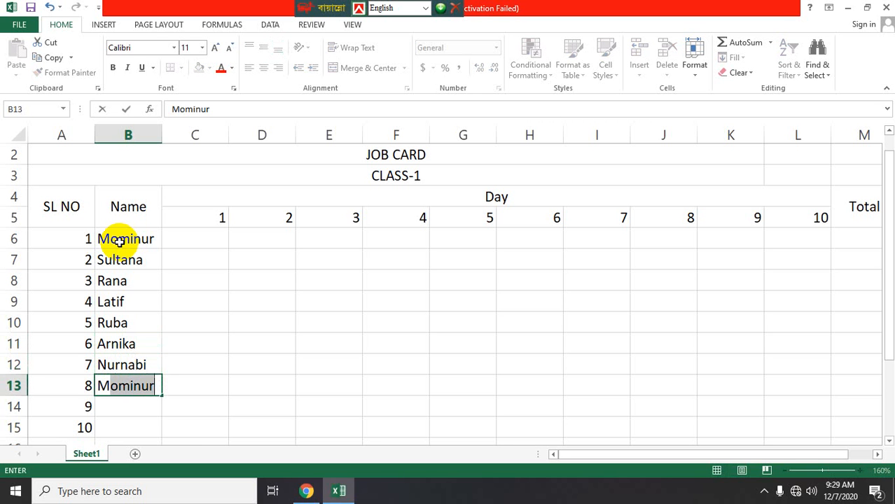
{"action": "type", "text": "otin"}
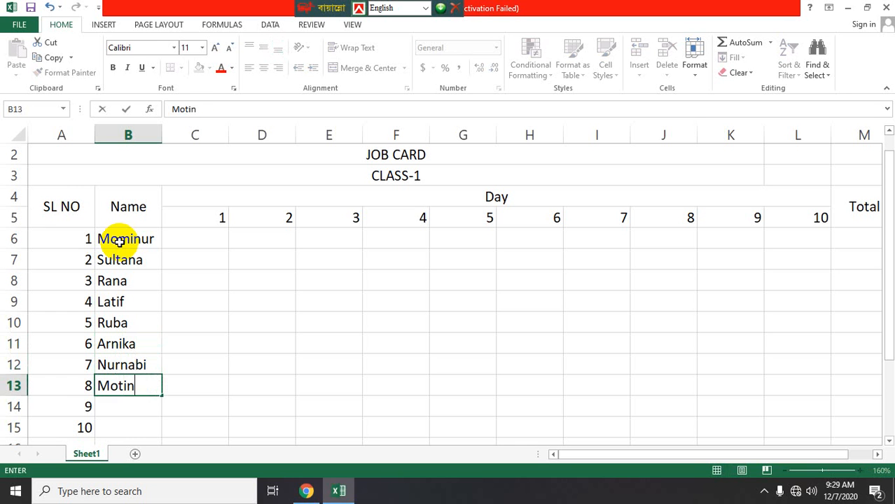
{"action": "key", "text": "Return"}
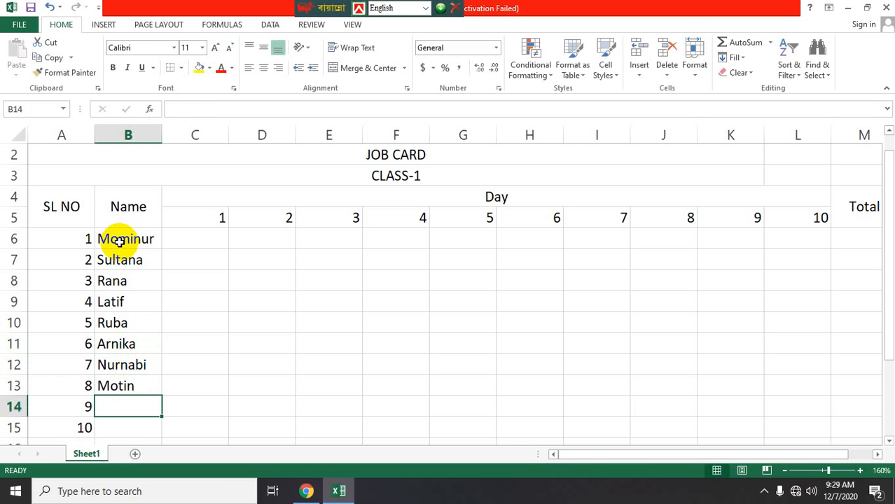
{"action": "type", "text": "Sa"}
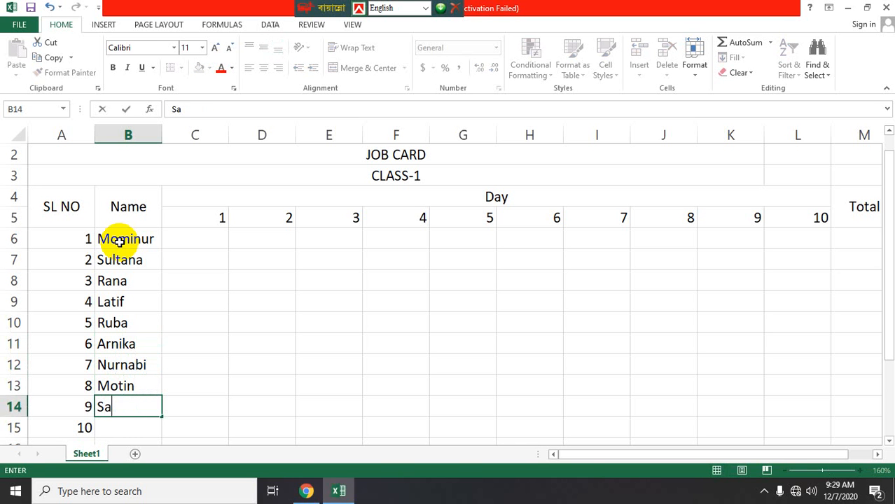
{"action": "type", "text": "nto"}
{"action": "key", "text": "Return"}
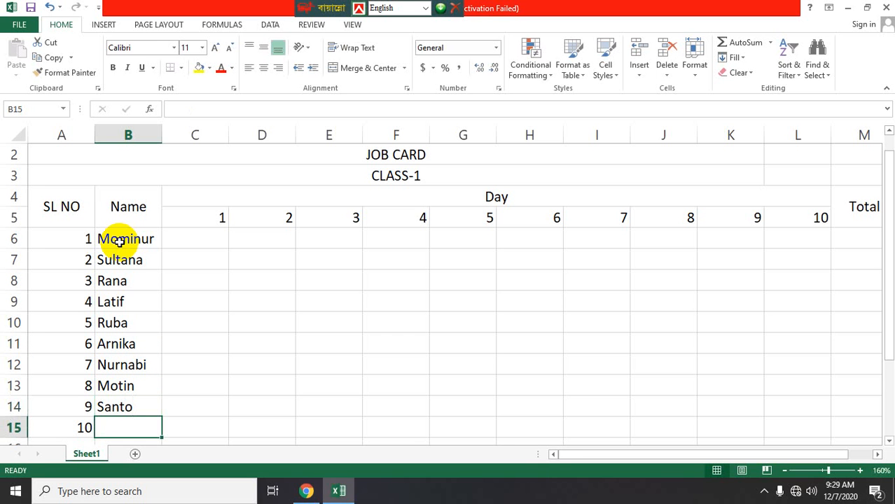
- Enter the person's name for serial number 10 in cell B15, with only its first letter capitalized
{"action": "type", "text": "Li"}
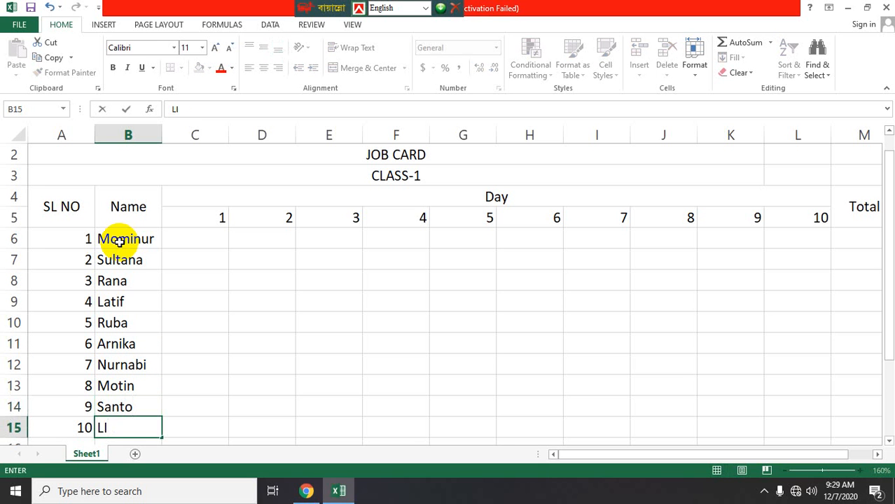
{"action": "type", "text": "ZA"}
{"action": "key", "text": "BackSpace"}
{"action": "key", "text": "BackSpace"}
{"action": "key", "text": "Tab"}
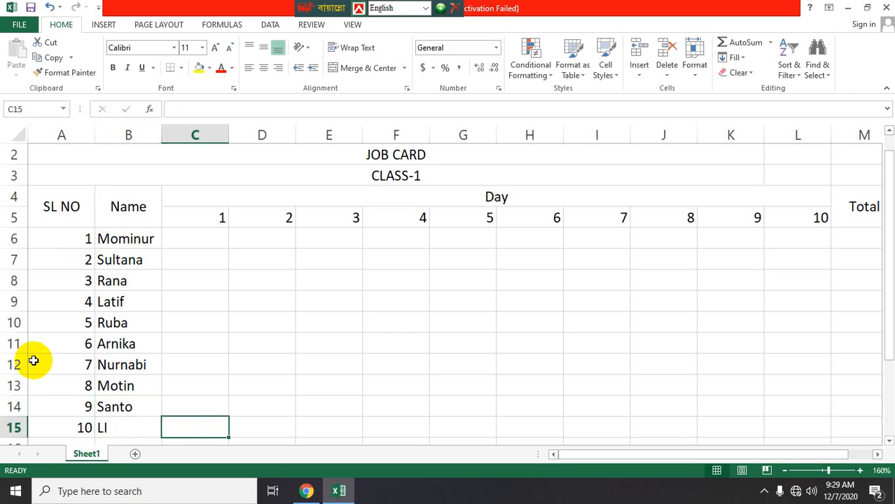
{"action": "double_click", "coordinate": [140, 426]}
{"action": "key", "text": "BackSpace"}
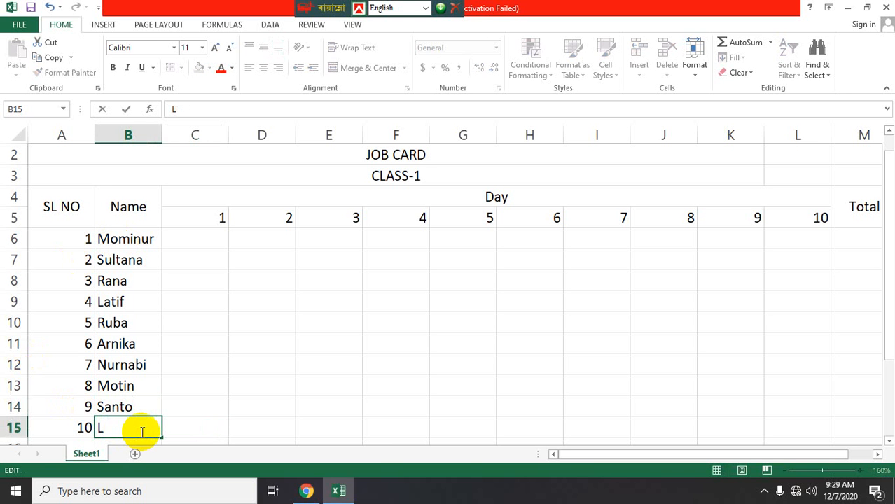
{"action": "type", "text": "iza"}
{"action": "left_click", "coordinate": [223, 231]}
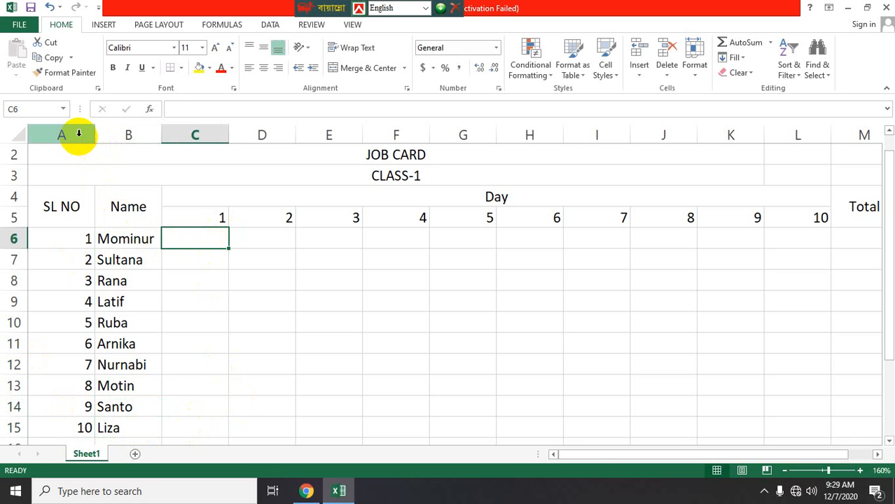
- Center the contents of columns A to M horizontally and middle-align them vertically
{"action": "left_click_drag", "start_coordinate": [71, 135], "coordinate": [438, 193]}
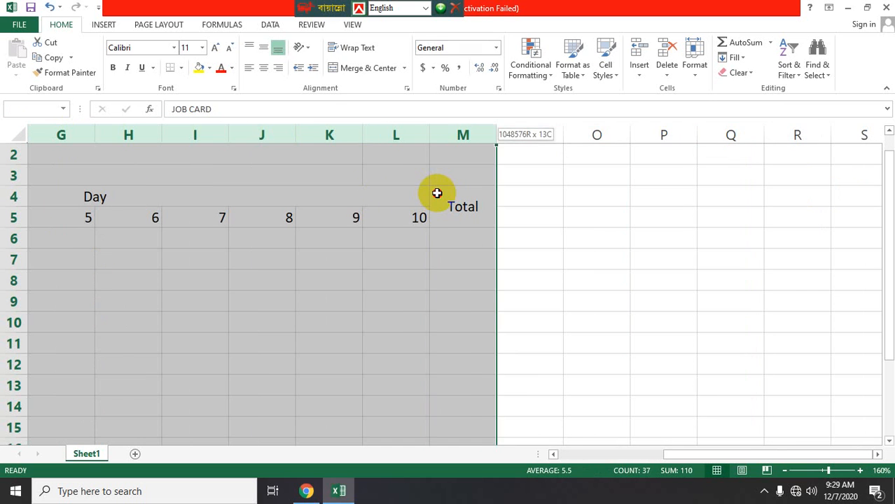
{"action": "left_click", "coordinate": [264, 70]}
{"action": "left_click", "coordinate": [264, 49]}
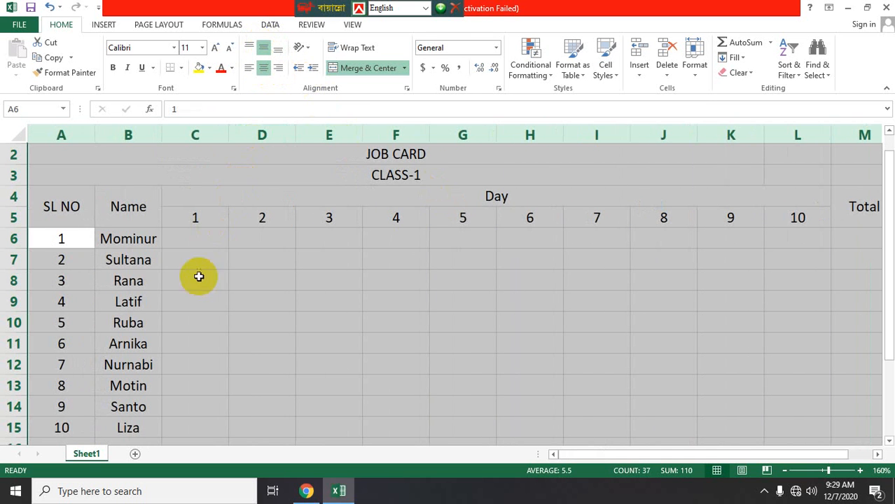
- Enter 50, 66, 85, 12 and 95 for Days 1 to 5 in the row of serial number 1
{"action": "left_click", "coordinate": [193, 239]}
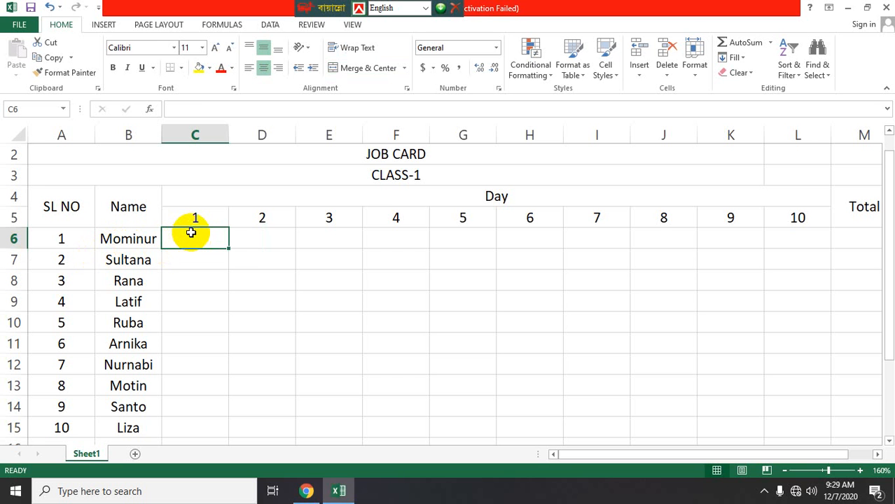
{"action": "type", "text": "50"}
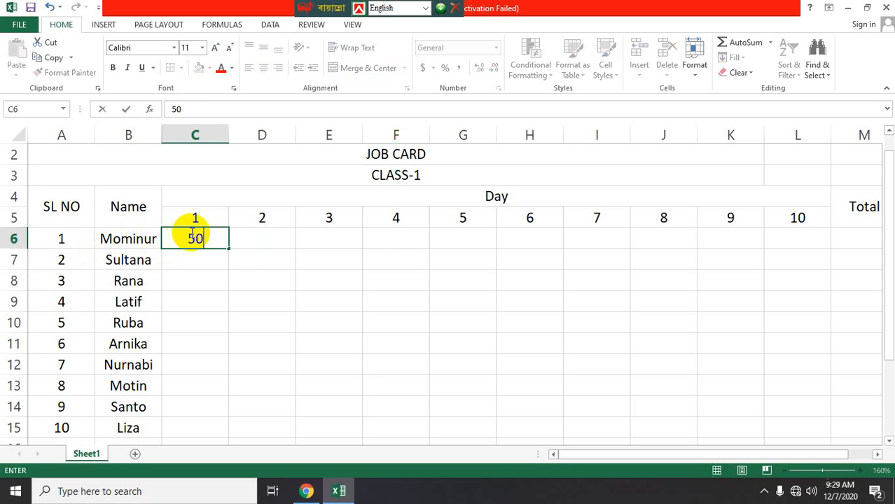
{"action": "key", "text": "Tab"}
{"action": "type", "text": "66"}
{"action": "key", "text": "Tab"}
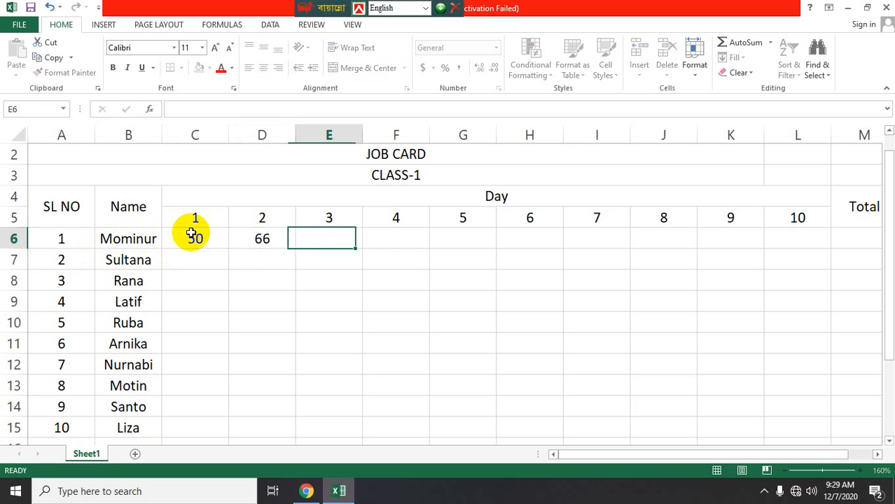
{"action": "type", "text": "85"}
{"action": "key", "text": "Tab"}
{"action": "type", "text": "12"}
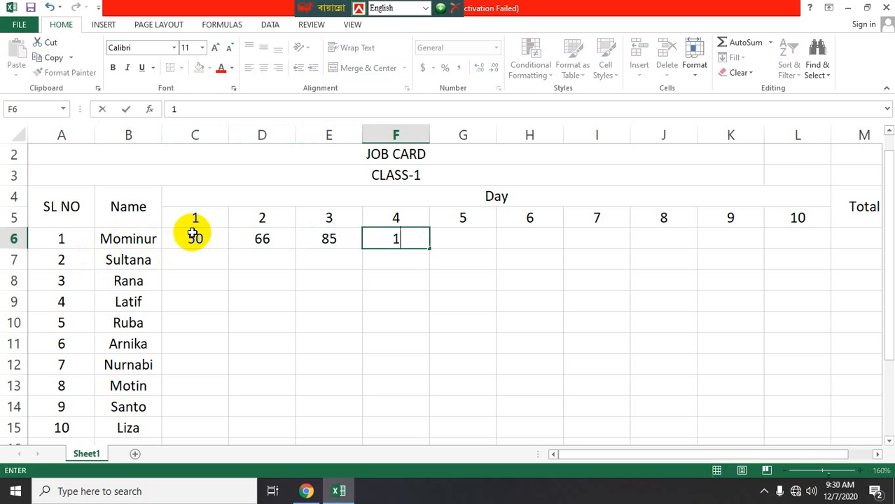
{"action": "key", "text": "Tab"}
{"action": "type", "text": "95"}
{"action": "key", "text": "Tab"}
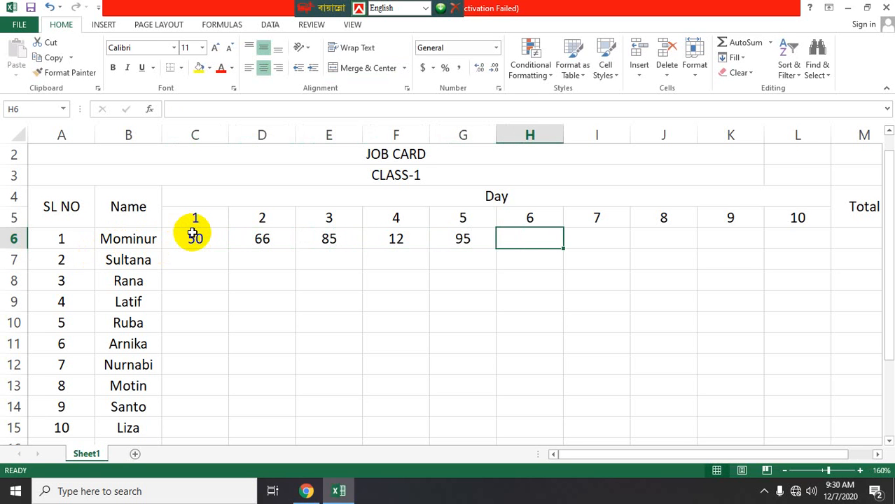
- Enter 45, 63, 75, 95 and 92 for Days 6 to 10 in the row of serial number 1
{"action": "type", "text": "45"}
{"action": "key", "text": "Tab"}
{"action": "type", "text": "63"}
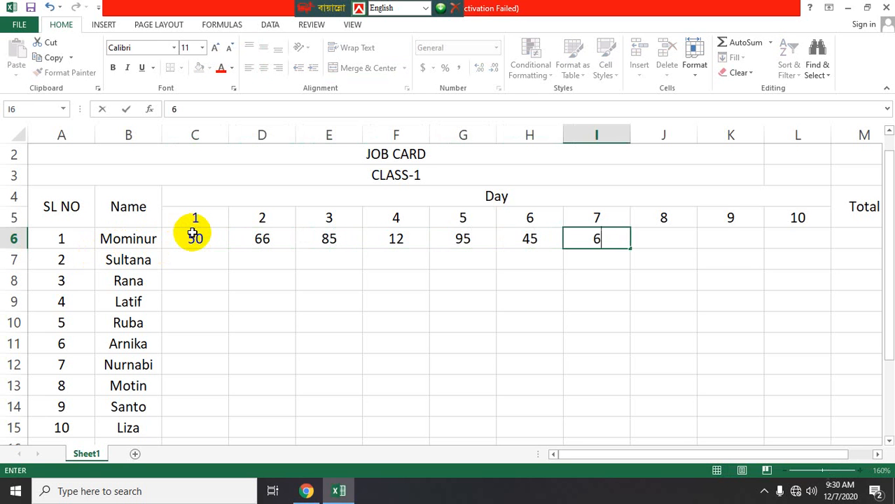
{"action": "key", "text": "Tab"}
{"action": "type", "text": "75"}
{"action": "key", "text": "Tab"}
{"action": "type", "text": "95"}
{"action": "key", "text": "Tab"}
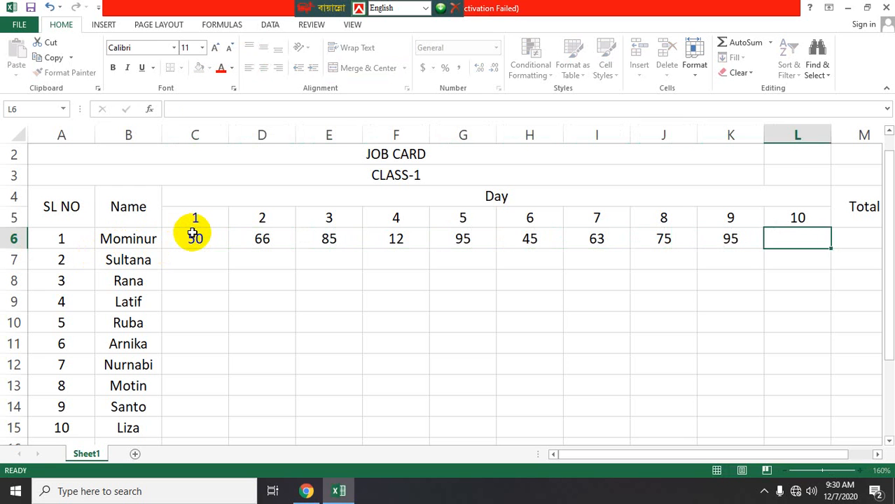
{"action": "type", "text": "95"}
{"action": "key", "text": "BackSpace"}
{"action": "type", "text": "2"}
- Enter 85, 45, 75, 85 and 36 for Days 1 to 5 in the row of serial number 2
{"action": "left_click", "coordinate": [200, 260]}
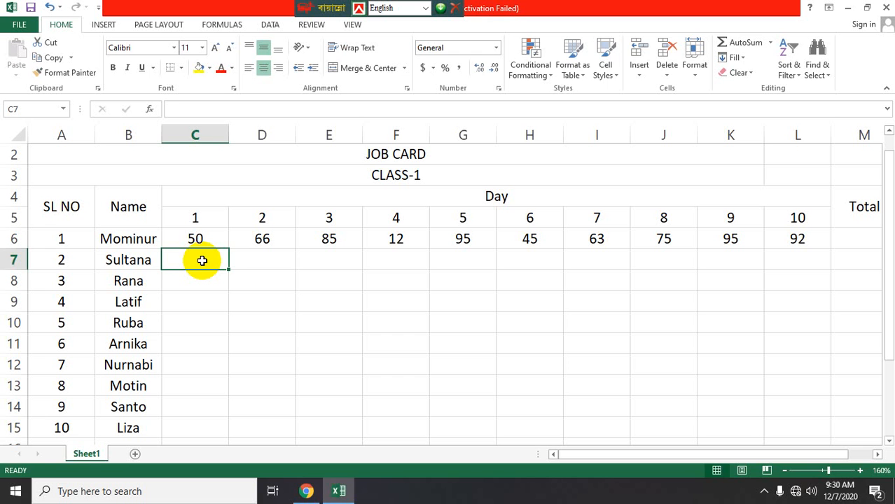
{"action": "type", "text": "85"}
{"action": "key", "text": "Tab"}
{"action": "type", "text": "45"}
{"action": "key", "text": "Tab"}
{"action": "type", "text": "75"}
{"action": "key", "text": "Tab"}
{"action": "type", "text": "8"}
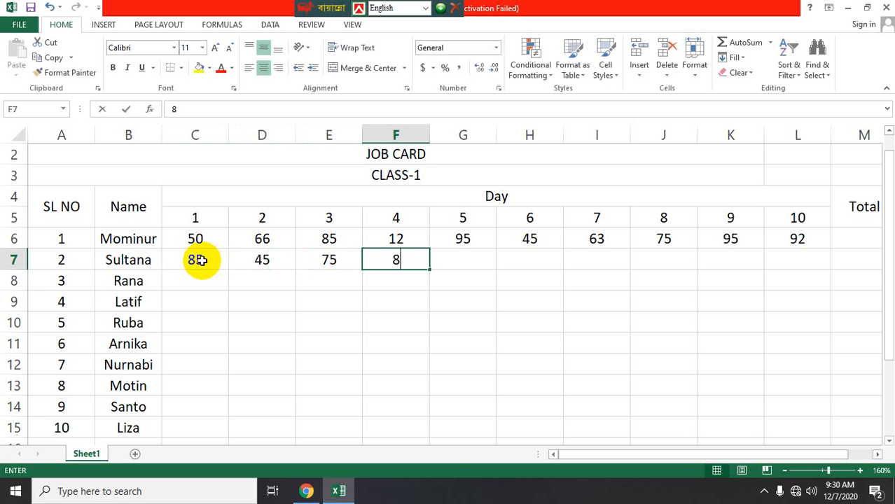
{"action": "type", "text": "54"}
{"action": "key", "text": "BackSpace"}
{"action": "key", "text": "Tab"}
{"action": "type", "text": "36"}
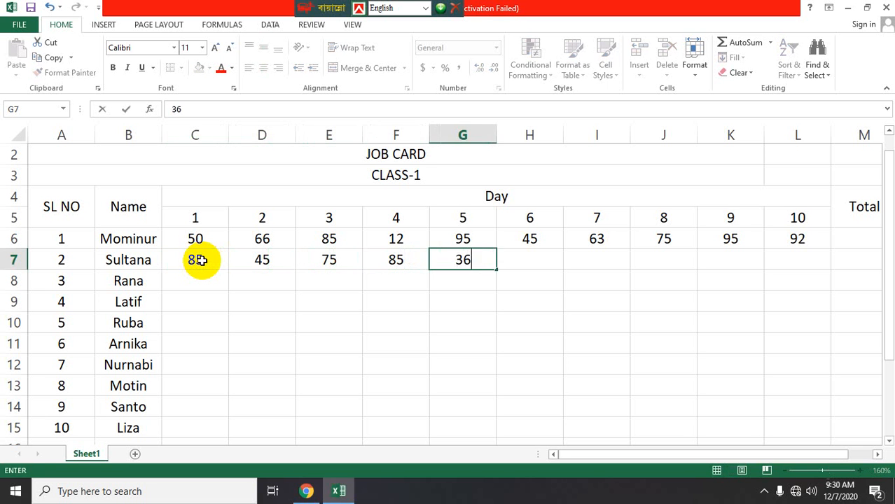
- Enter 25, 45, 81, 25 and 52 for Days 6 to 10 in the row of serial number 2
{"action": "key", "text": "Tab"}
{"action": "type", "text": "25"}
{"action": "key", "text": "Tab"}
{"action": "type", "text": "45"}
{"action": "key", "text": "Tab"}
{"action": "type", "text": "81"}
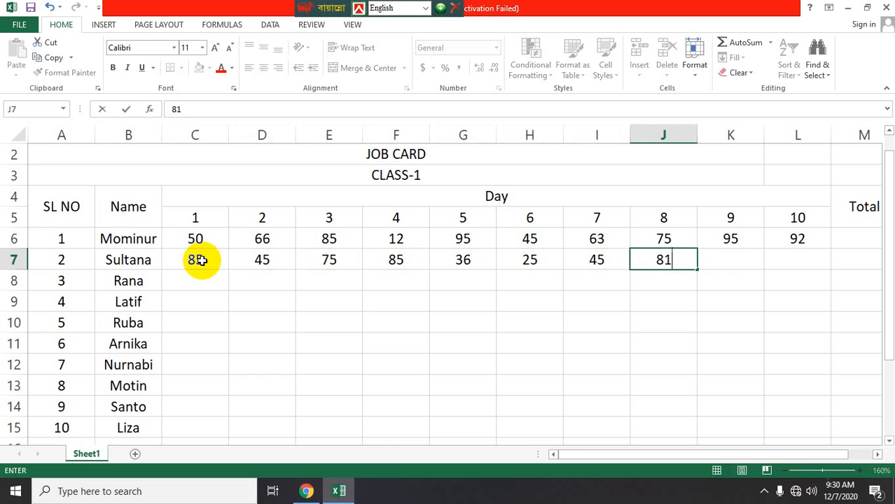
{"action": "key", "text": "Tab"}
{"action": "type", "text": "258"}
{"action": "key", "text": "BackSpace"}
{"action": "key", "text": "Tab"}
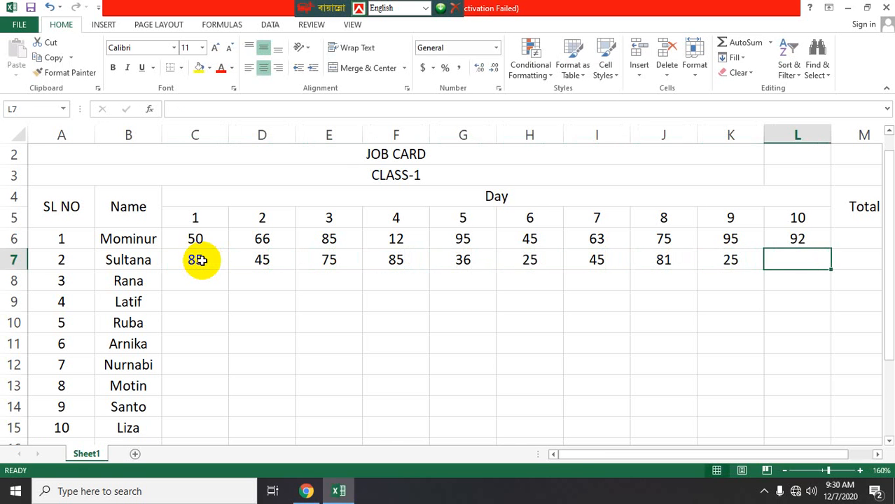
{"action": "type", "text": "6"}
{"action": "key", "text": "Tab"}
{"action": "key", "text": "shift+Tab"}
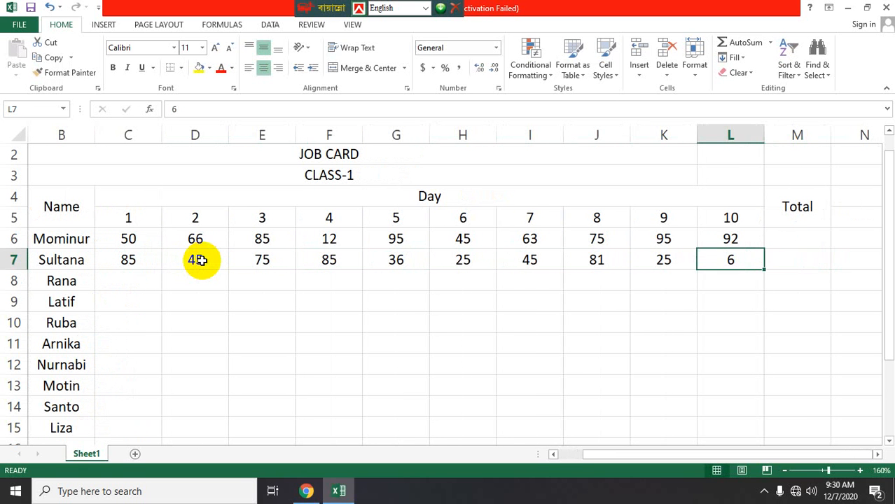
{"action": "type", "text": "52"}
- Enter 85, 22, 63, 54 and 85 for Days 1 to 5 in the row of serial number 3
{"action": "left_click", "coordinate": [150, 283]}
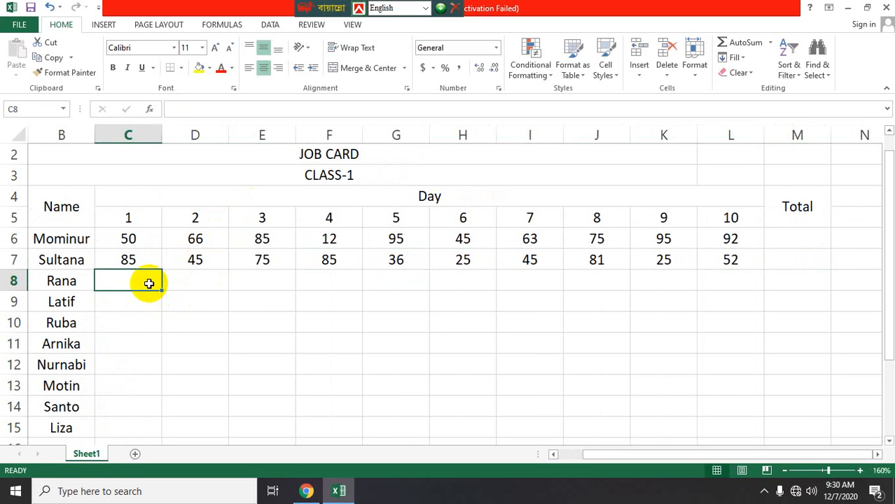
{"action": "type", "text": "85"}
{"action": "key", "text": "Tab"}
{"action": "type", "text": "22"}
{"action": "key", "text": "Tab"}
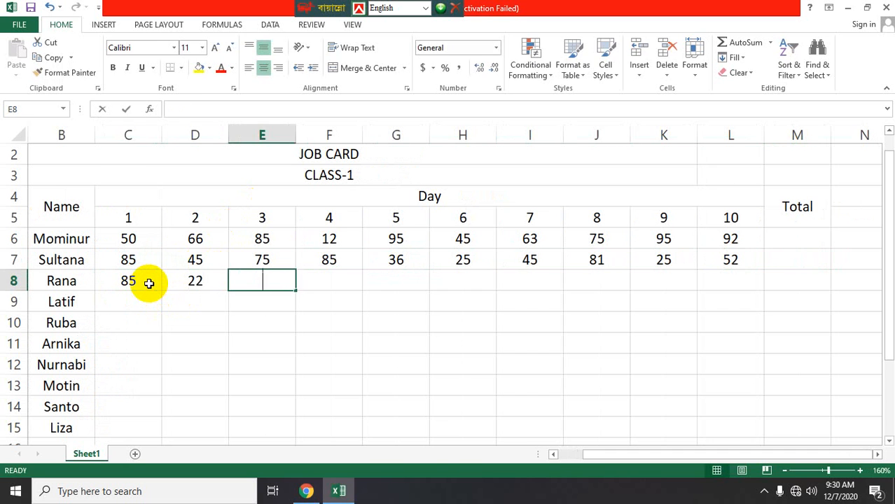
{"action": "type", "text": "63"}
{"action": "key", "text": "Tab"}
{"action": "type", "text": "54"}
{"action": "type", "text": "5"}
{"action": "key", "text": "Tab"}
- Enter 69 and 45 for Days 6 and 7 in the row of serial number 3
{"action": "type", "text": "698"}
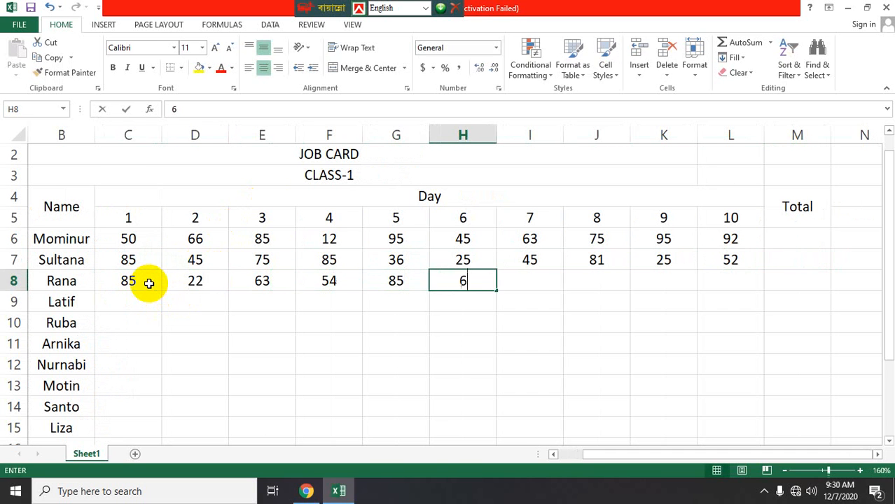
{"action": "key", "text": "Tab"}
{"action": "type", "text": "45"}
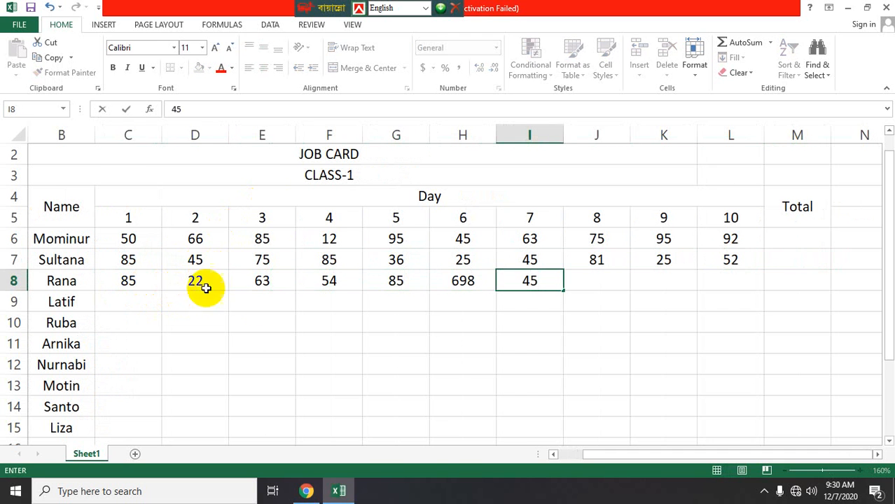
{"action": "double_click", "coordinate": [466, 280]}
{"action": "key", "text": "BackSpace"}
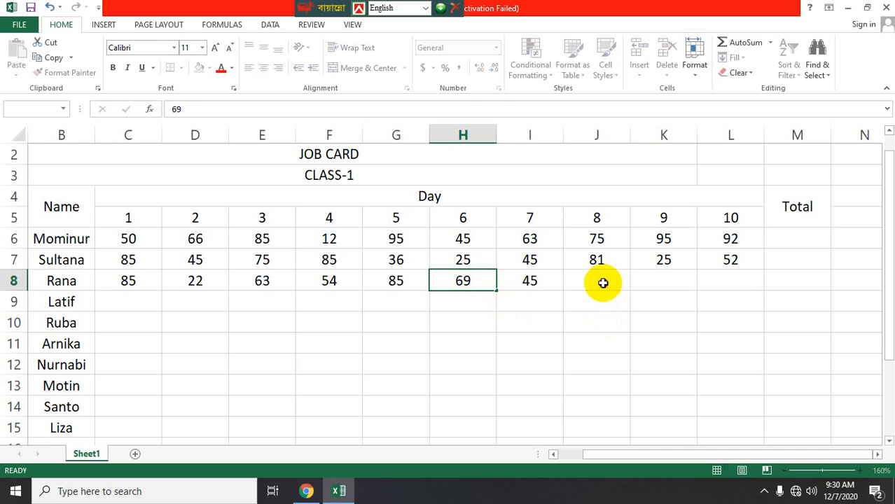
- Enter 47, 85 and 69 for Days 8 to 10 in the row of serial number 3
{"action": "left_click", "coordinate": [602, 283]}
{"action": "type", "text": "45"}
{"action": "key", "text": "Tab"}
{"action": "type", "text": "85"}
{"action": "key", "text": "Tab"}
{"action": "type", "text": "69"}
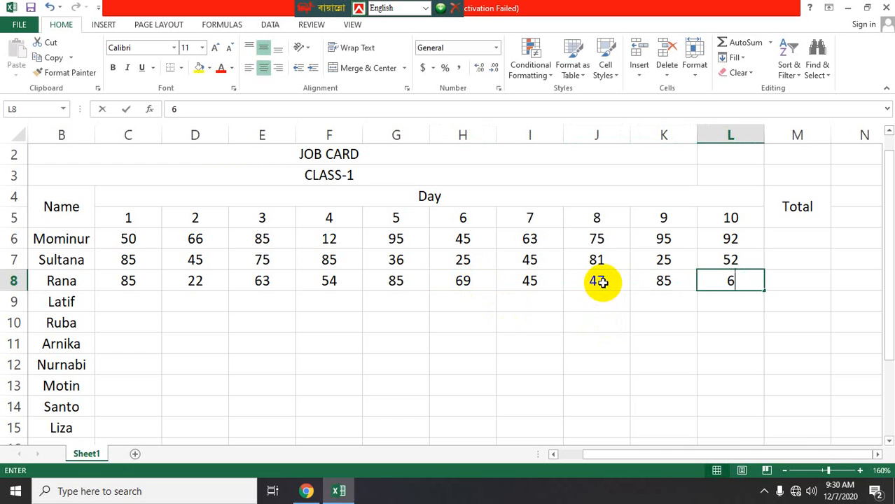
{"action": "key", "text": "Tab"}
- Enter 85, 25, 36, 45 and 85 for Days 1 to 5 in the row of serial number 4
{"action": "left_click", "coordinate": [148, 302]}
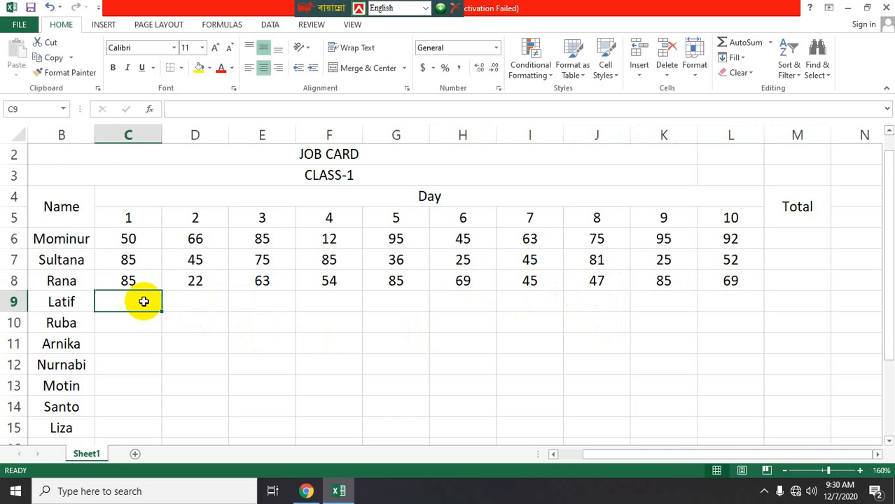
{"action": "type", "text": "85"}
{"action": "key", "text": "Tab"}
{"action": "type", "text": "25"}
{"action": "key", "text": "Tab"}
{"action": "type", "text": "36"}
{"action": "key", "text": "Tab"}
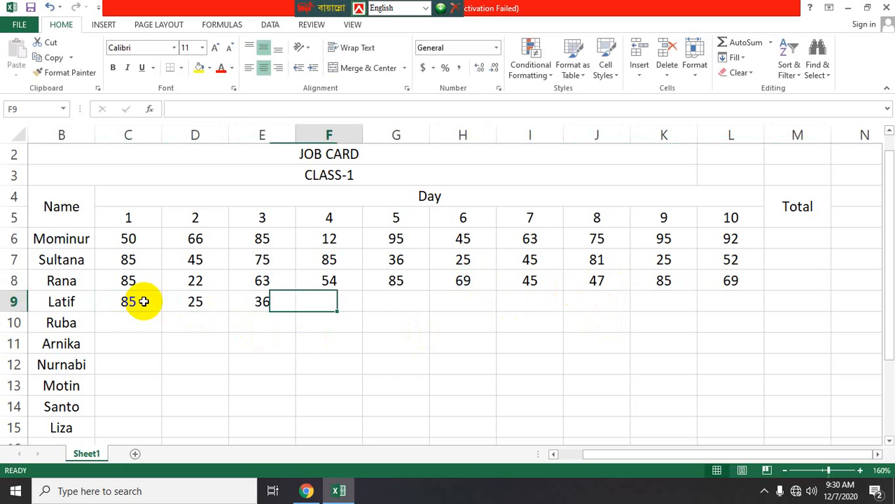
{"action": "type", "text": "45"}
{"action": "key", "text": "Tab"}
{"action": "type", "text": "85"}
{"action": "key", "text": "Tab"}
- Enter 65, 45, 85, 85 and 62 for Days 6 to 10 in the row of serial number 4
{"action": "type", "text": "65"}
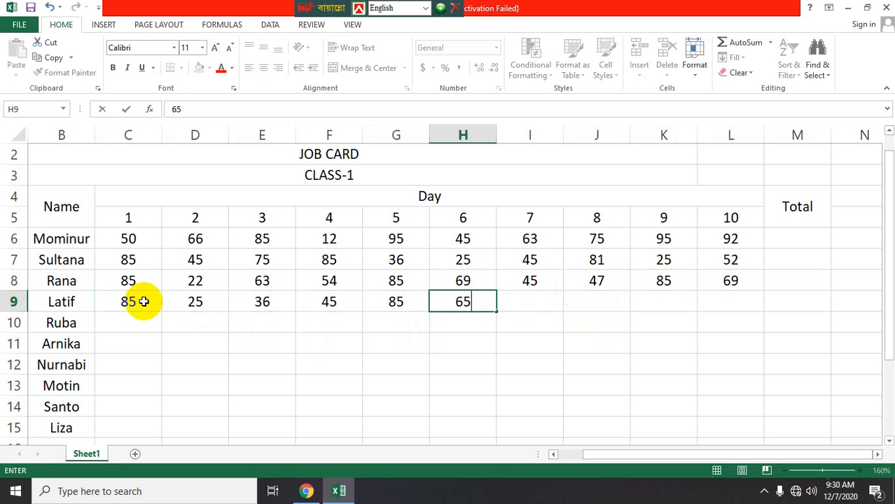
{"action": "key", "text": "Tab"}
{"action": "type", "text": "45"}
{"action": "key", "text": "Tab"}
{"action": "type", "text": "85"}
{"action": "key", "text": "Tab"}
{"action": "type", "text": "85"}
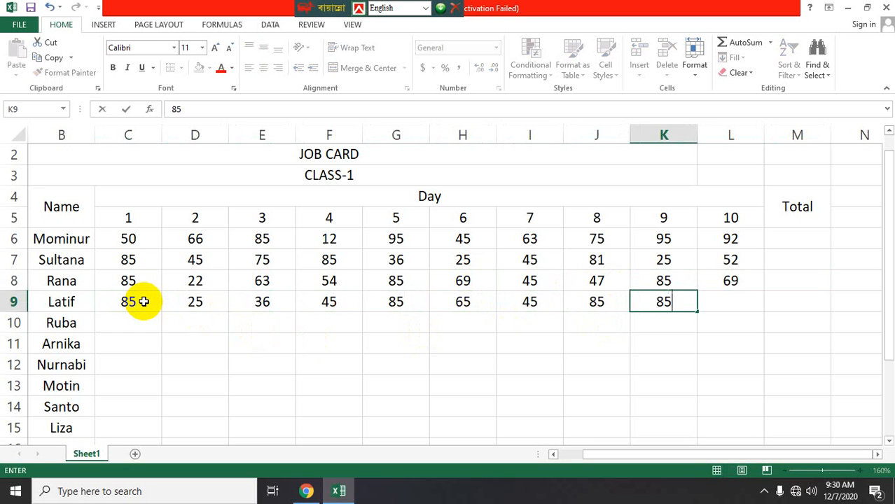
{"action": "key", "text": "Tab"}
{"action": "type", "text": "62"}
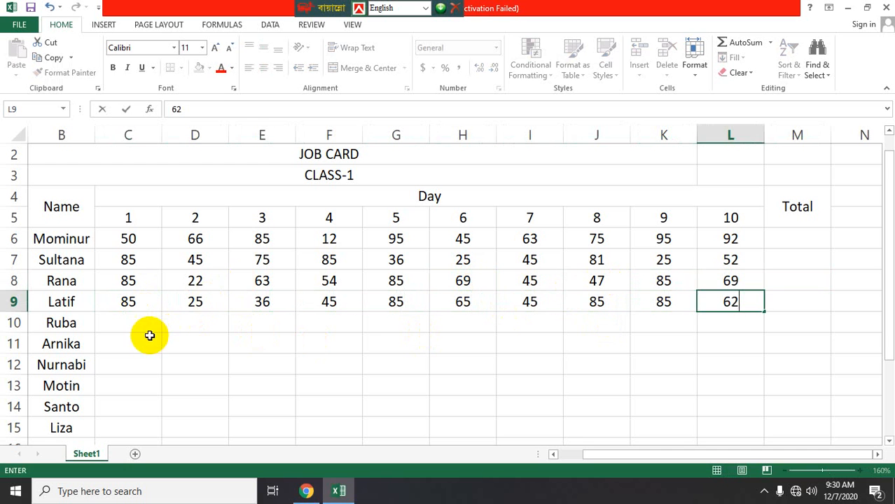
- Enter 75, 55 and 56 for Days 1 to 3 in the row of serial number 5
{"action": "left_click", "coordinate": [131, 325]}
{"action": "type", "text": "75"}
{"action": "key", "text": "Tab"}
{"action": "type", "text": "8"}
{"action": "key", "text": "Tab"}
{"action": "type", "text": "5"}
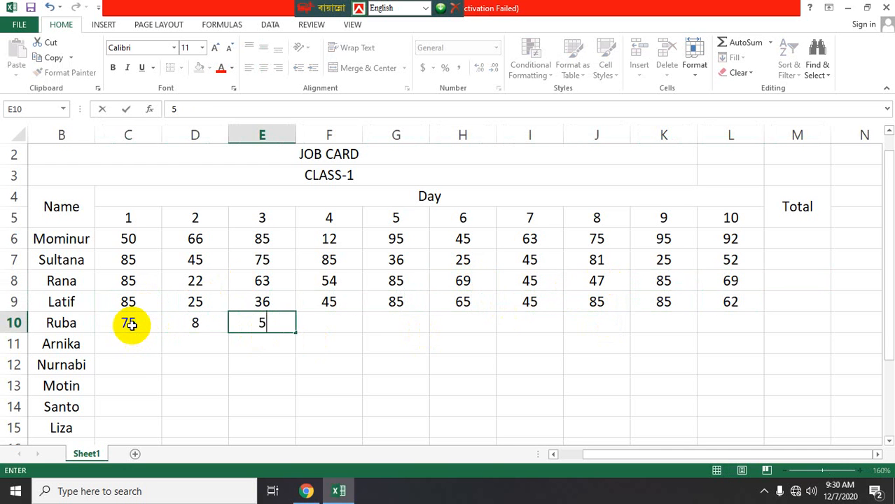
{"action": "left_click", "coordinate": [194, 324]}
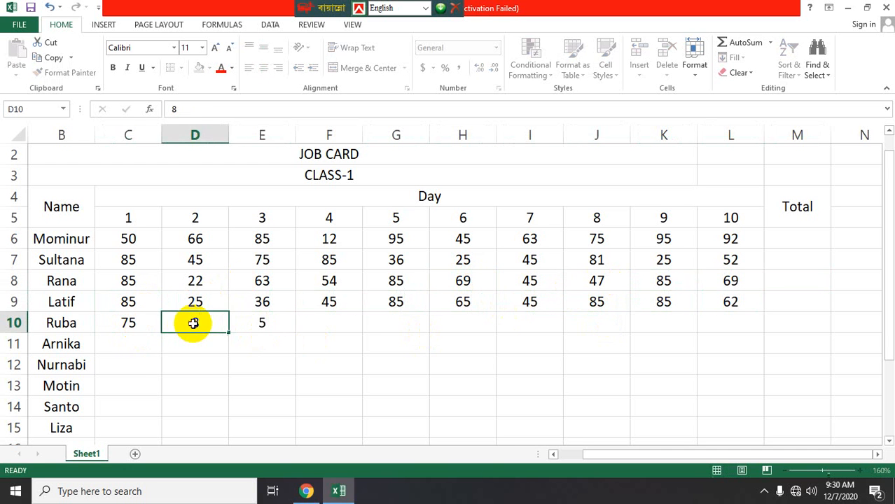
{"action": "key", "text": "Tab"}
{"action": "left_click", "coordinate": [192, 324]}
{"action": "type", "text": "55"}
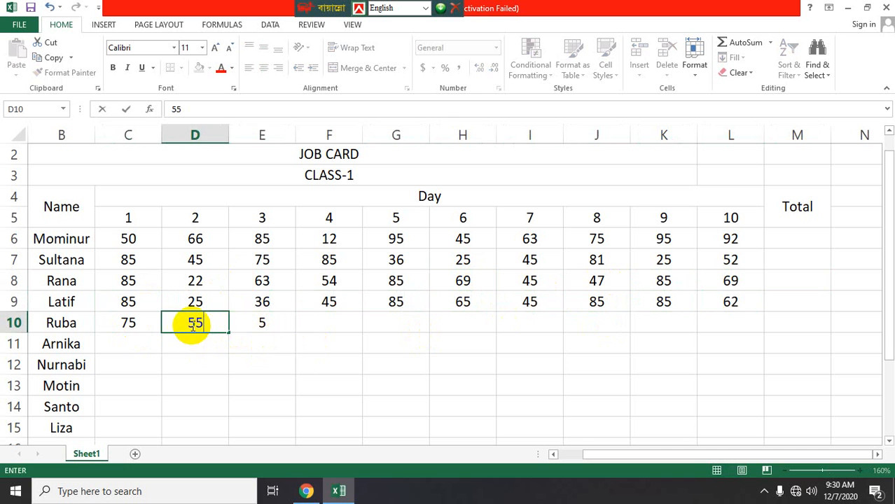
{"action": "left_click", "coordinate": [273, 323]}
{"action": "type", "text": "56"}
{"action": "key", "text": "Tab"}
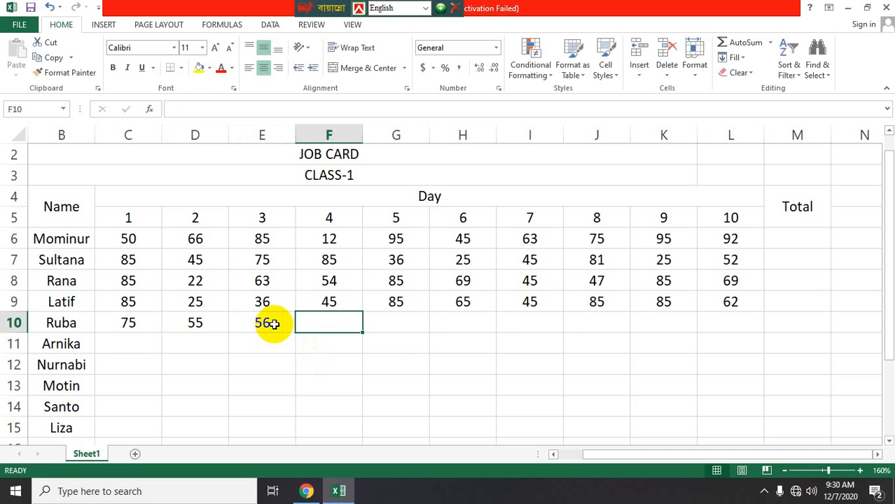
- Enter 963 for Day 4 in the row of serial number 5 and open that value for editing
{"action": "type", "text": "963"}
{"action": "key", "text": "Tab"}
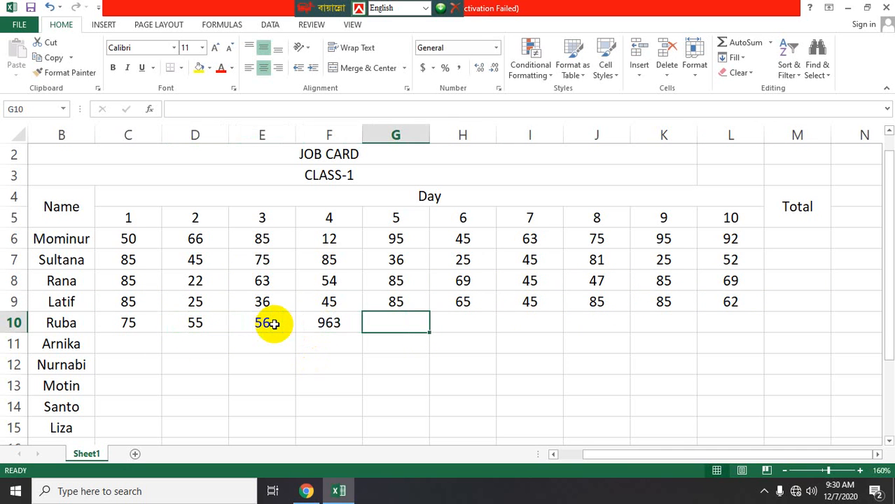
{"action": "double_click", "coordinate": [342, 329]}
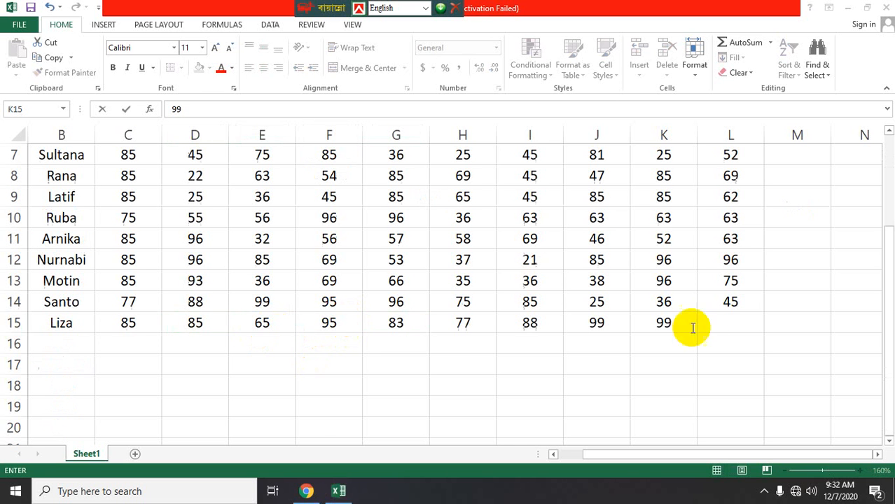
- Enter 77 for Day 10 in the row of serial number 10
{"action": "left_click", "coordinate": [715, 321]}
{"action": "type", "text": "77"}
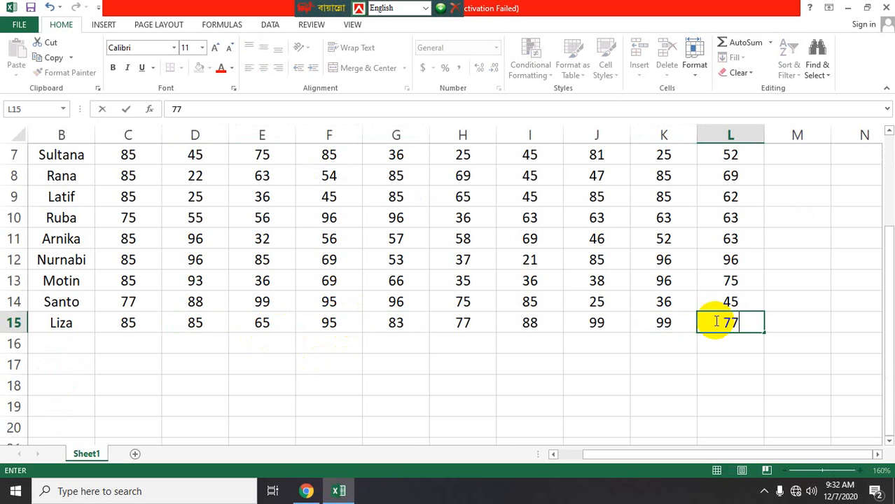
{"action": "left_click", "coordinate": [590, 366]}
- Select the Day 1 to Day 10 values of serial number 1, cells C6 to L6, to review what the total covers
{"action": "scroll", "coordinate": [589, 366], "scroll_direction": "up", "scroll_amount": 2}
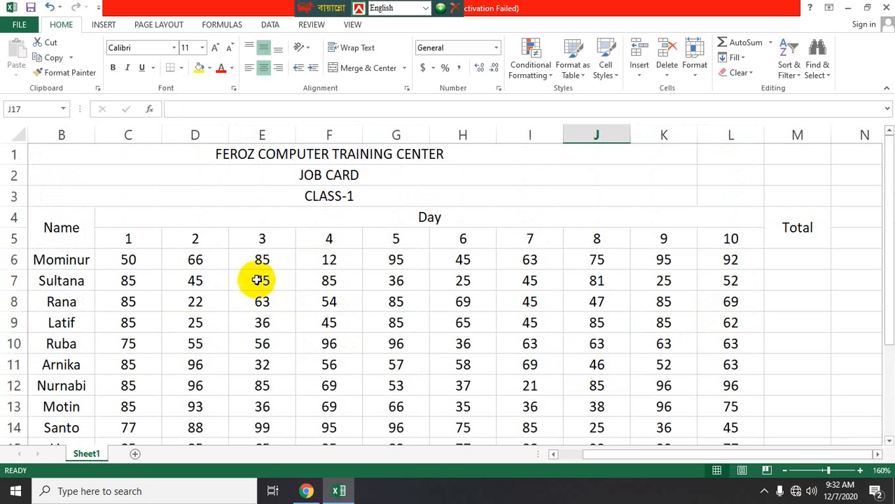
{"action": "left_click", "coordinate": [126, 260]}
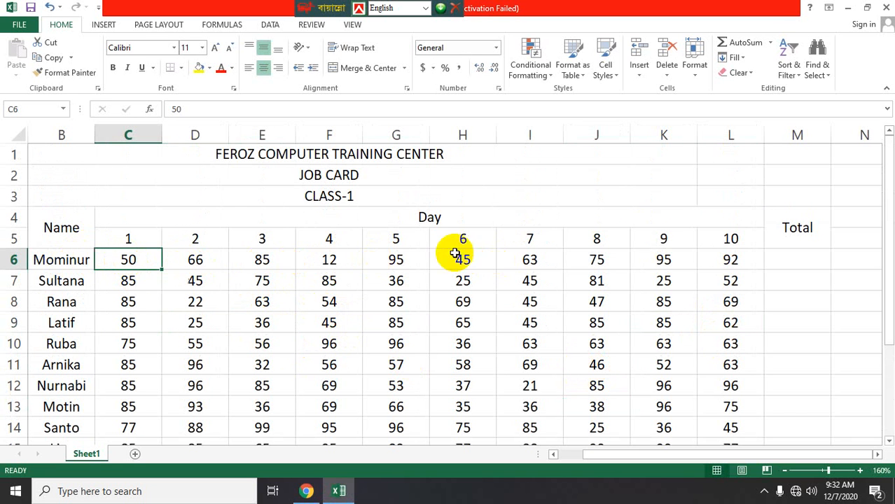
{"action": "left_click", "coordinate": [738, 260]}
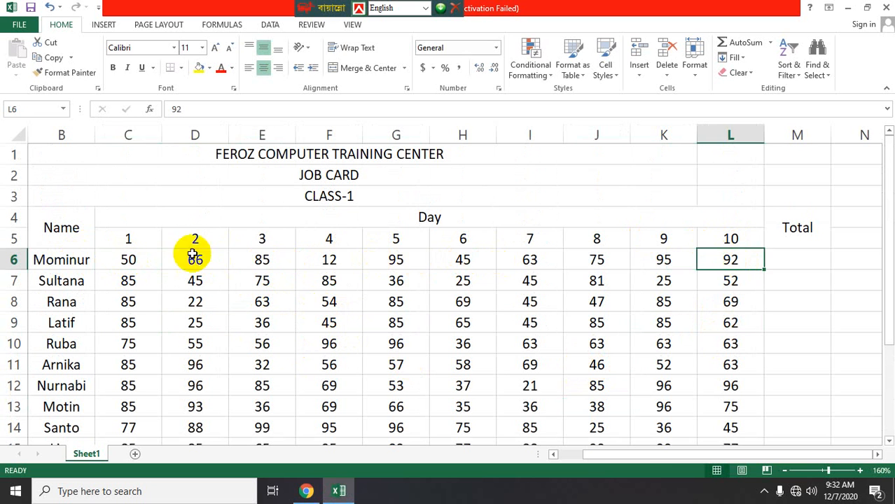
{"action": "left_click_drag", "start_coordinate": [126, 260], "coordinate": [733, 258]}
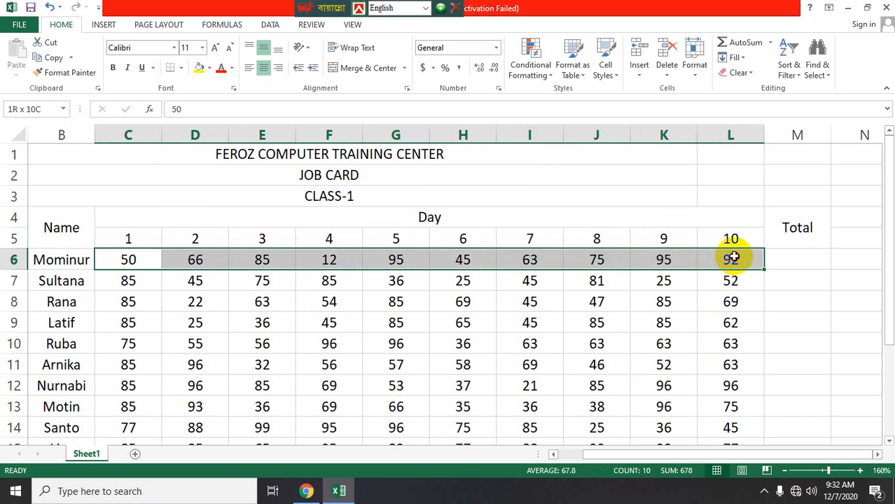
- Select cell M6, the Total cell of serial number 1
{"action": "left_click", "coordinate": [877, 455]}
{"action": "left_click", "coordinate": [877, 455]}
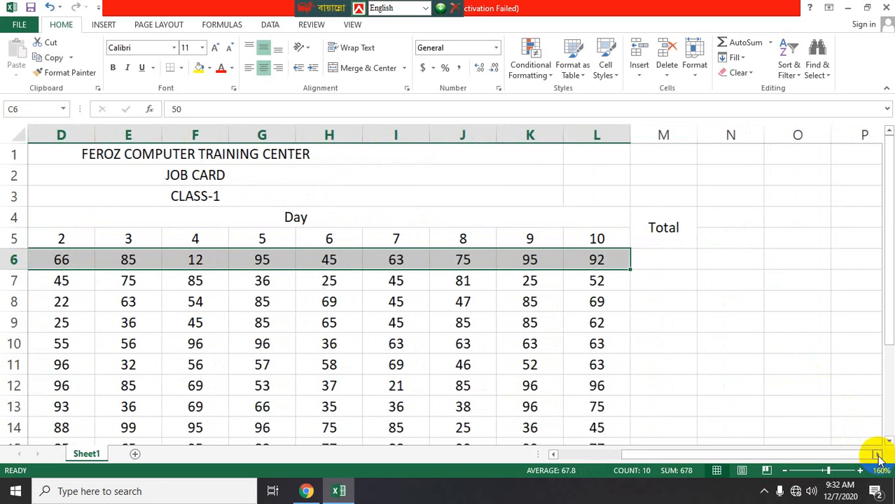
{"action": "left_click", "coordinate": [671, 263]}
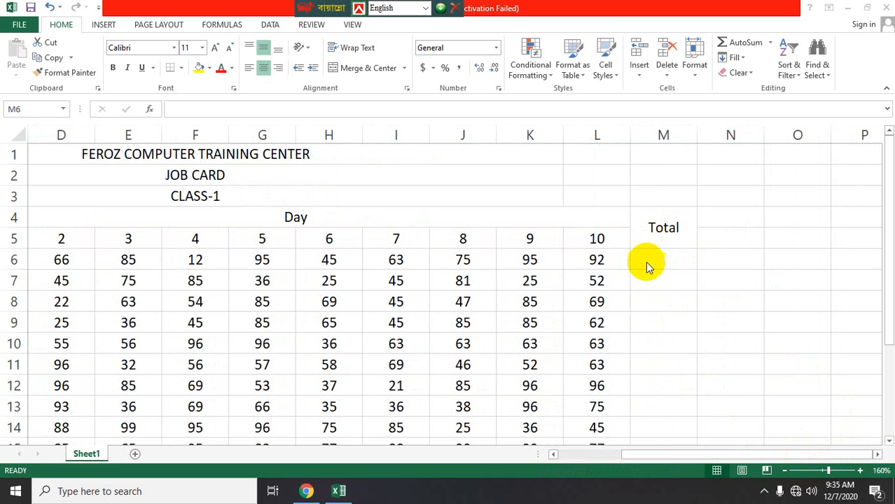
{"action": "left_click", "coordinate": [645, 259]}
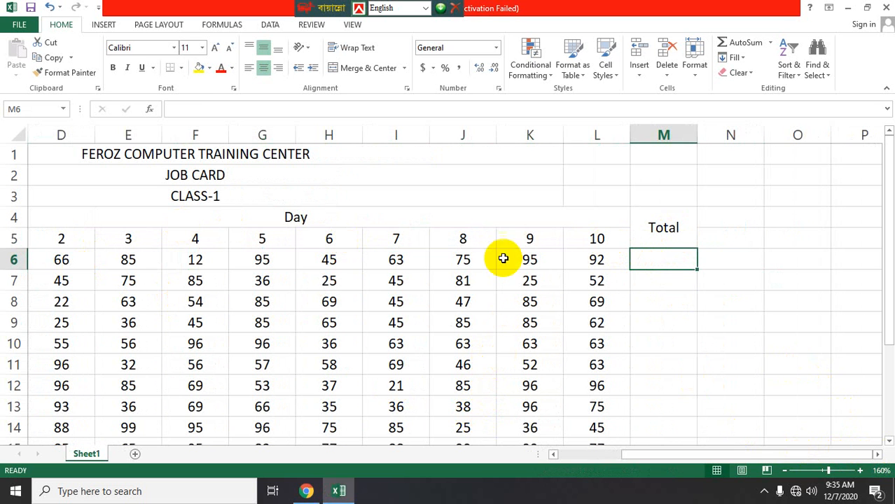
{"action": "type", "text": "="}
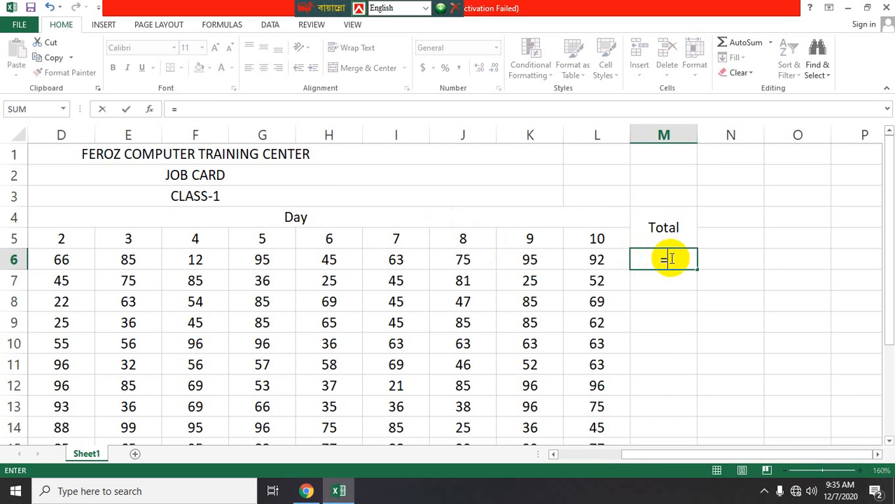
{"action": "left_click", "coordinate": [653, 304]}
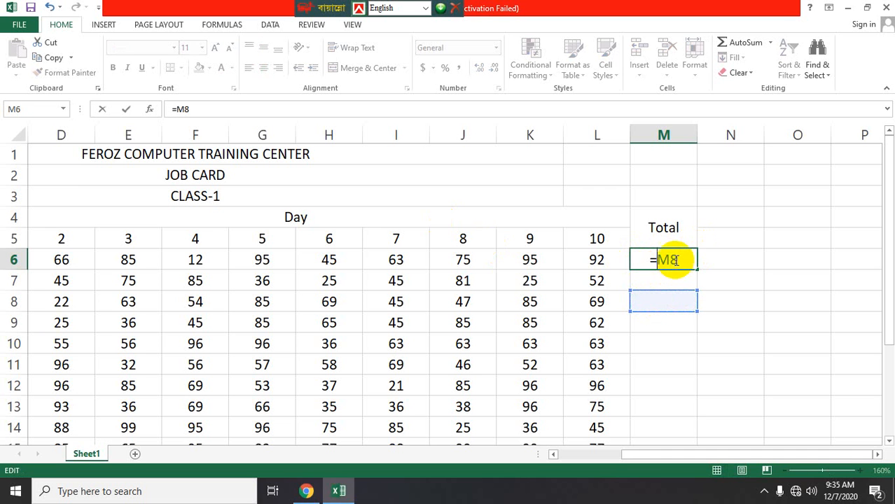
{"action": "key", "text": "BackSpace"}
{"action": "key", "text": "BackSpace"}
{"action": "key", "text": "BackSpace"}
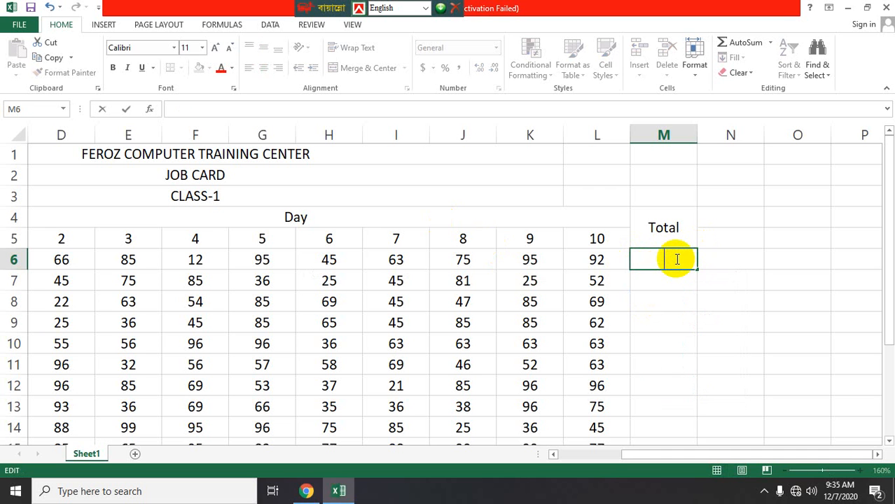
- Calculate the Total of serial number 1 in cell M6 with the formula =SUM(C6:L6)
{"action": "type", "text": "="}
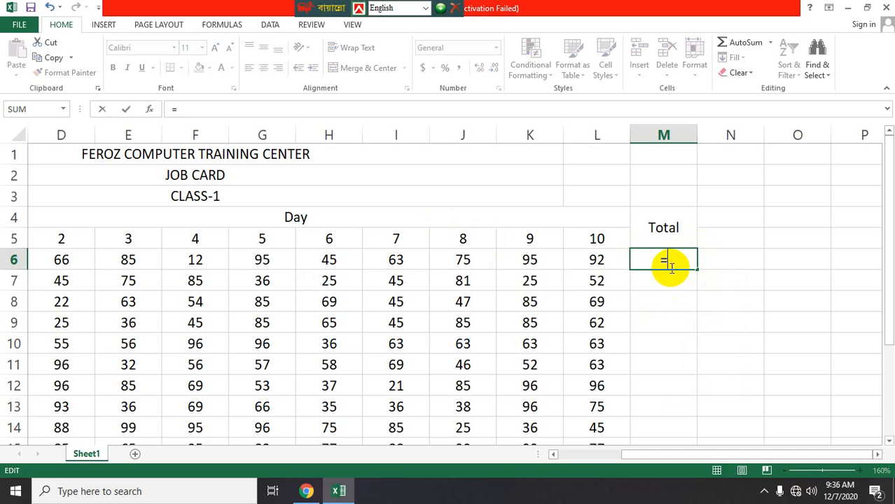
{"action": "type", "text": "sum"}
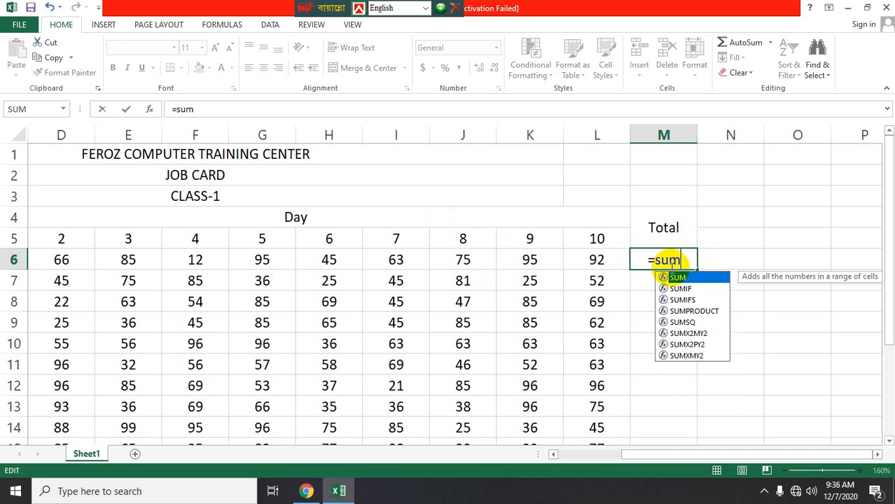
{"action": "type", "text": "("}
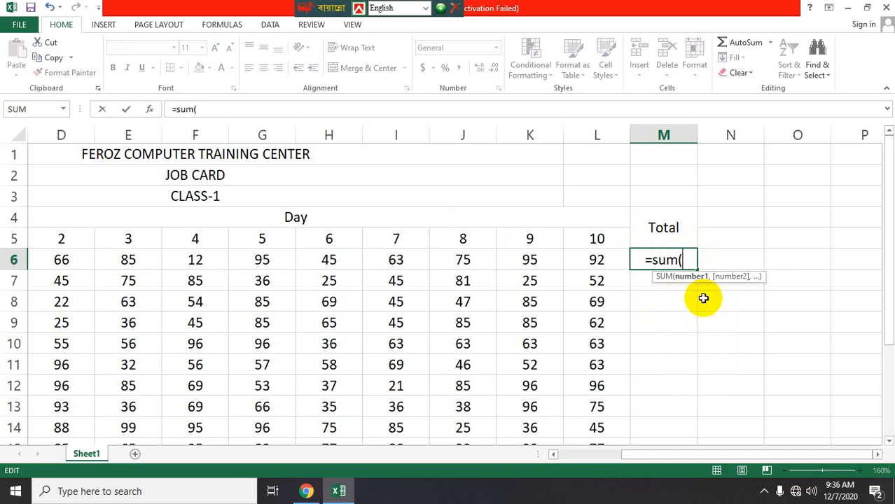
{"action": "left_click_drag", "start_coordinate": [683, 455], "coordinate": [606, 456]}
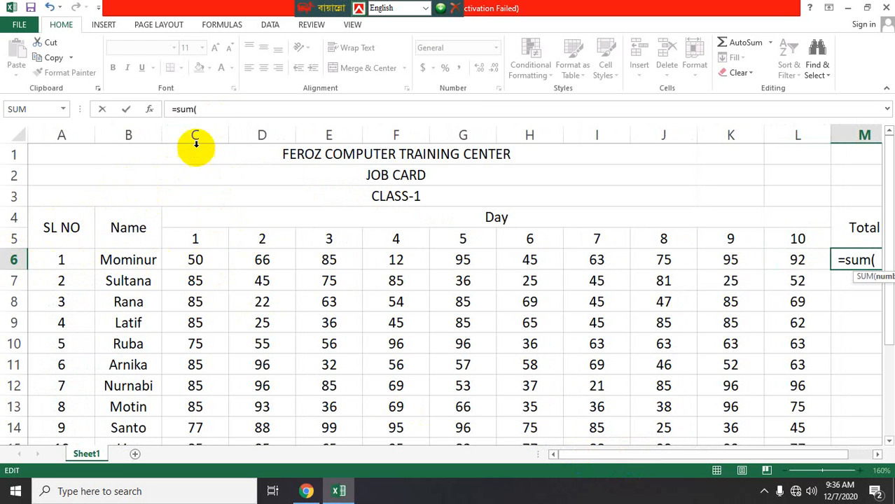
{"action": "left_click", "coordinate": [202, 260]}
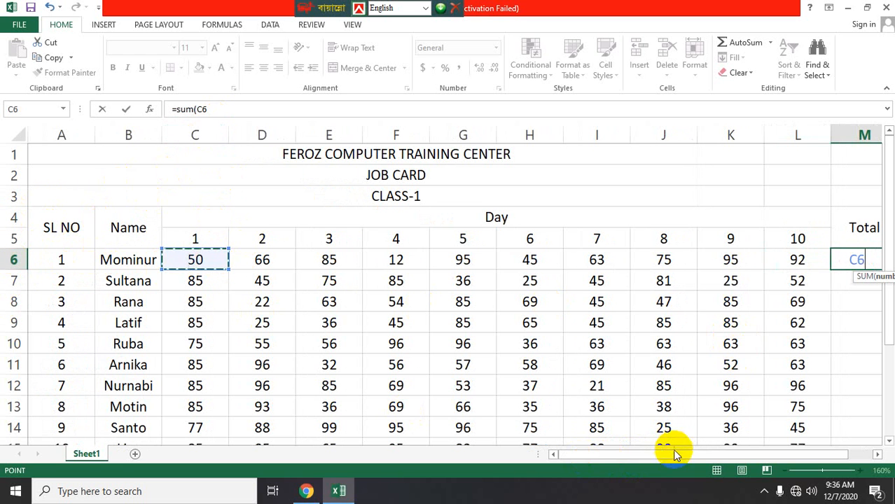
{"action": "left_click_drag", "start_coordinate": [674, 454], "coordinate": [733, 455]}
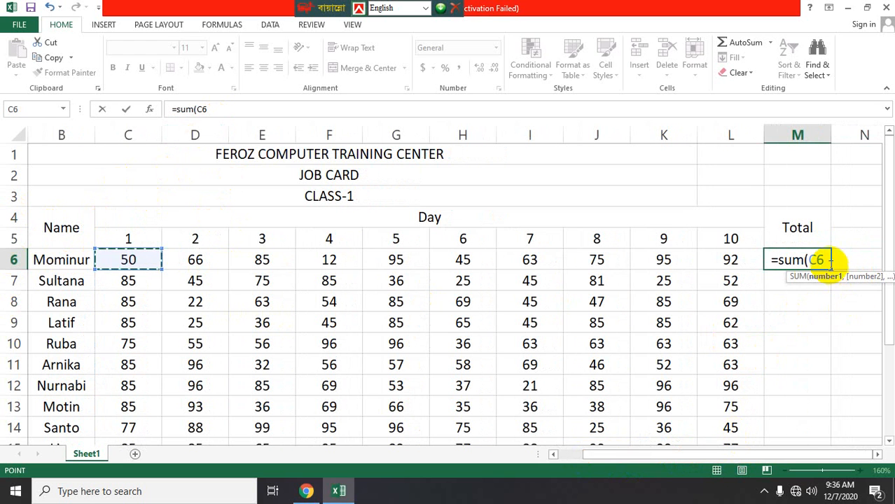
{"action": "key", "text": "F8"}
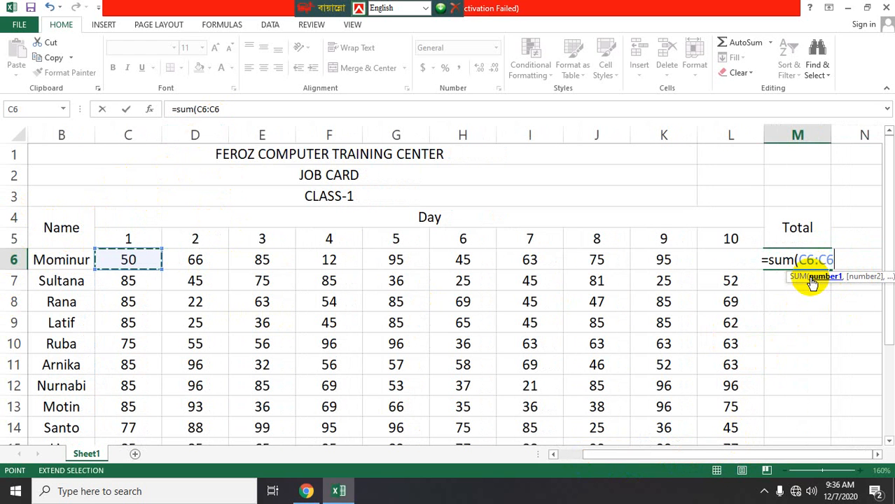
{"action": "key", "text": "BackSpace"}
{"action": "key", "text": "BackSpace"}
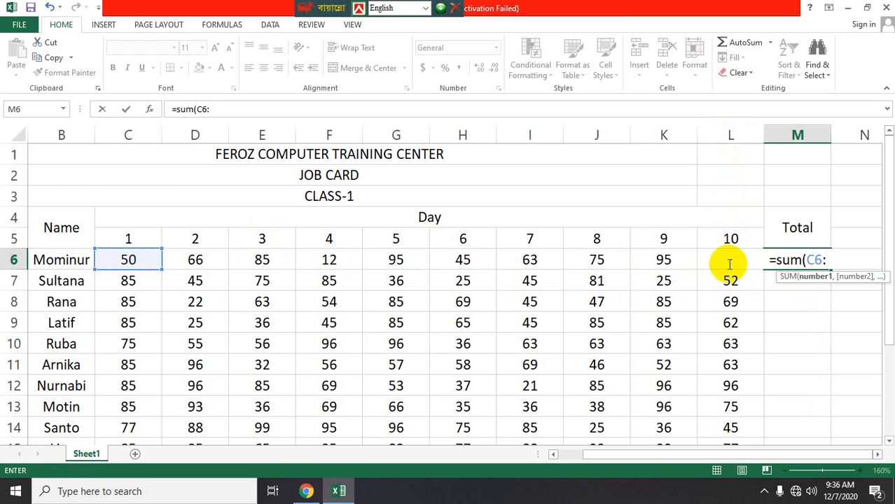
{"action": "type", "text": "l"}
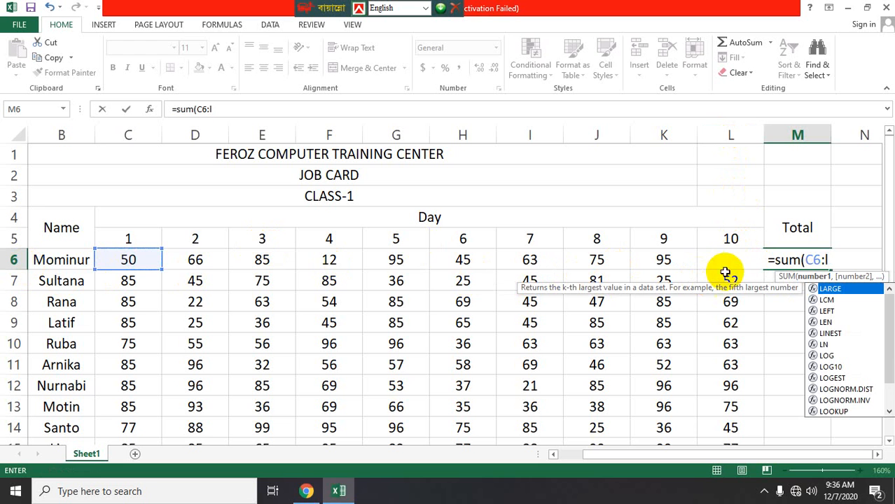
{"action": "type", "text": "6"}
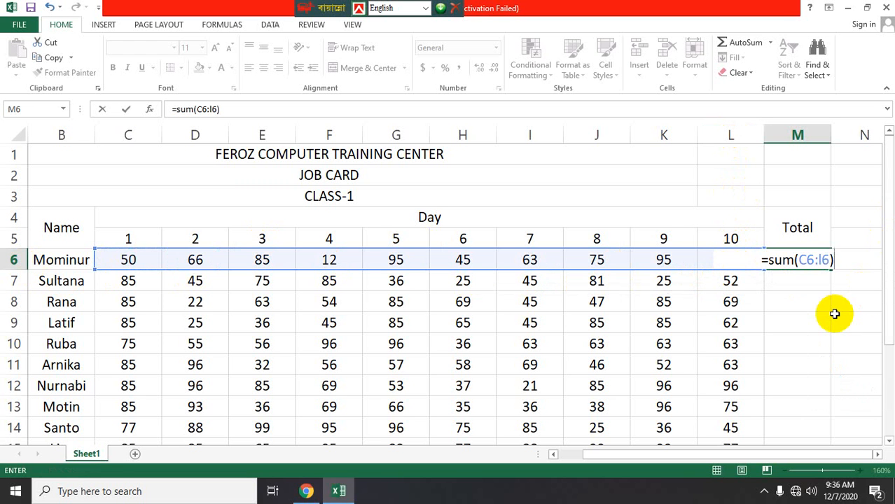
{"action": "key", "text": "Return"}
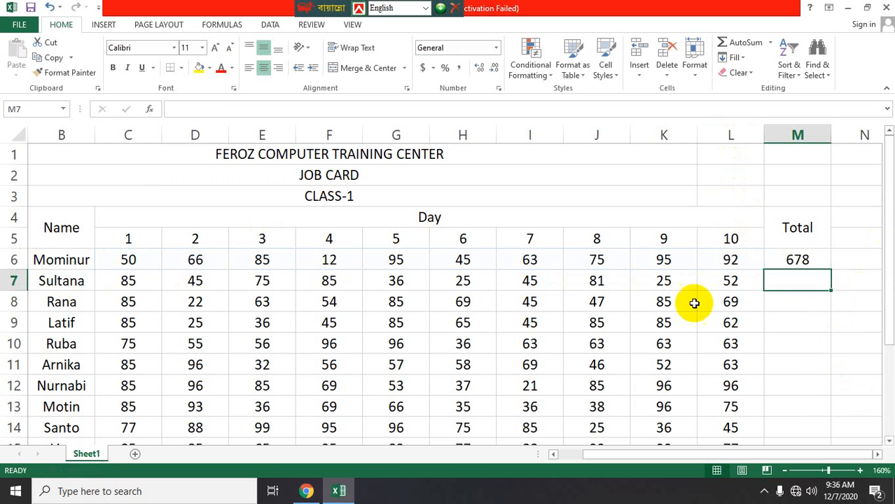
- Review the formula in cell M6 and the Day 1 to Day 10 values in C6 to L6 that it covers
{"action": "left_click", "coordinate": [806, 260]}
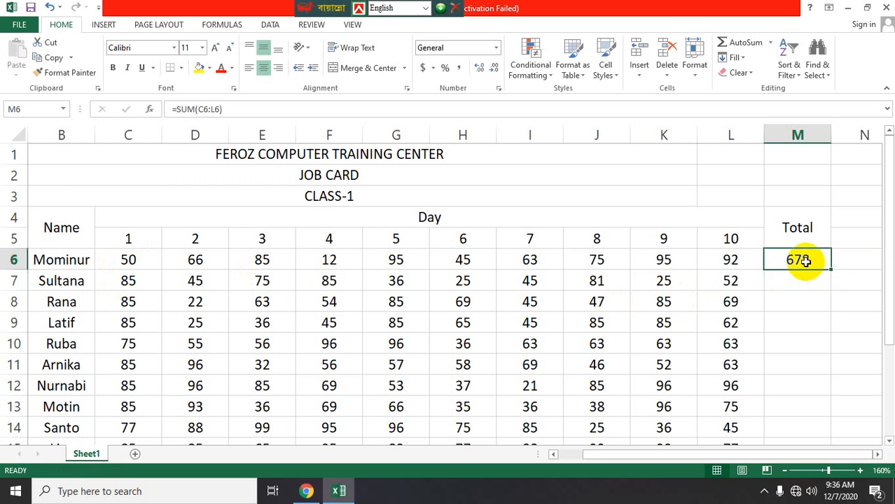
{"action": "double_click", "coordinate": [803, 261]}
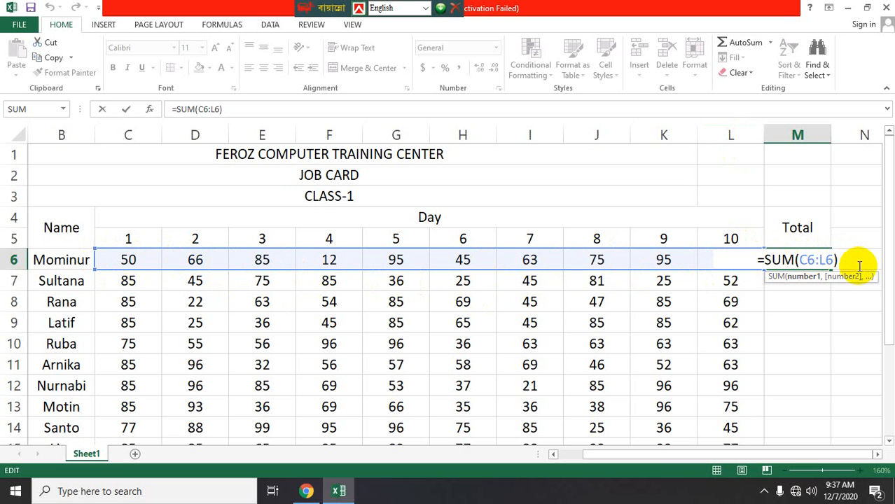
{"action": "key", "text": "Return"}
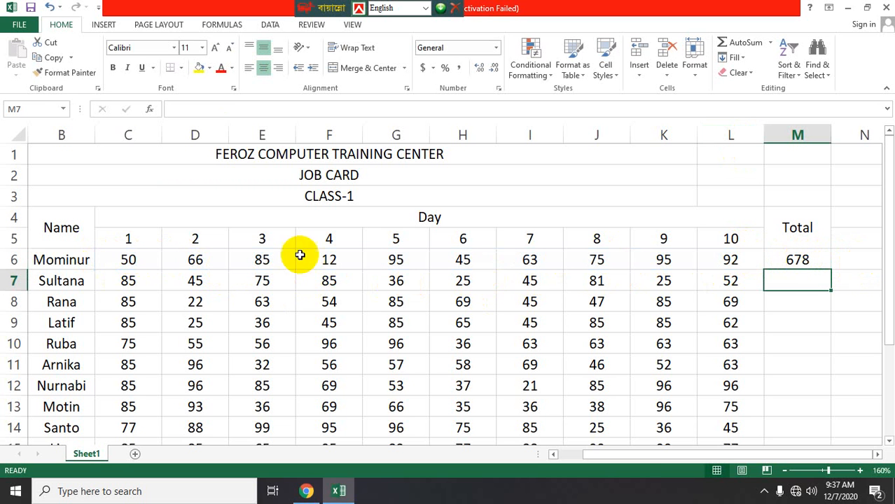
{"action": "left_click_drag", "start_coordinate": [143, 261], "coordinate": [731, 261]}
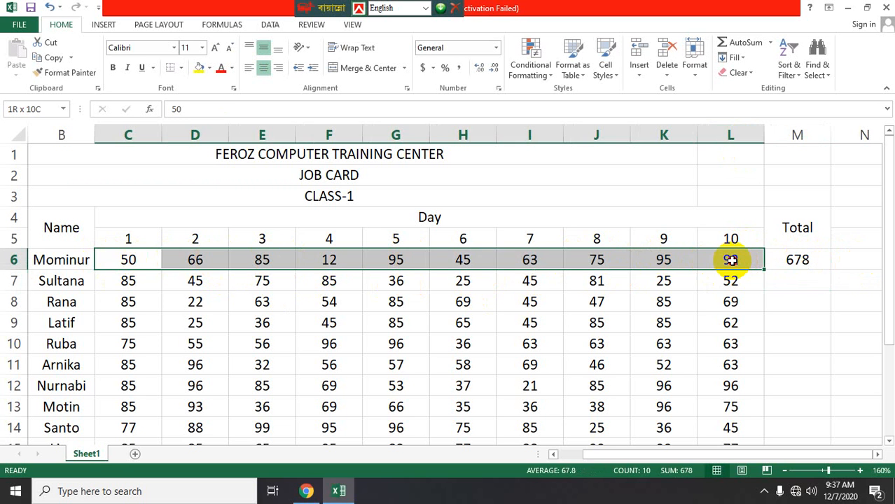
- Fill the Total formula from cell M6 down to M15 for serial numbers 2 to 10
{"action": "left_click", "coordinate": [809, 260]}
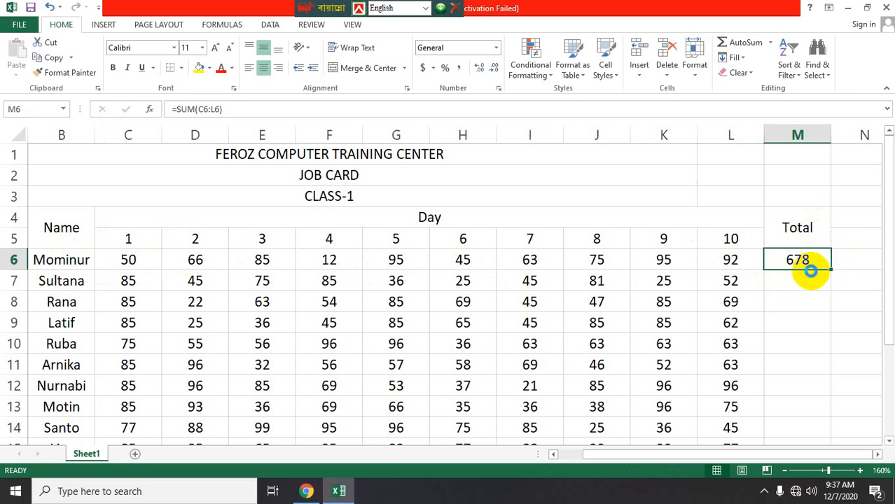
{"action": "scroll", "coordinate": [810, 272], "scroll_direction": "down", "scroll_amount": 1}
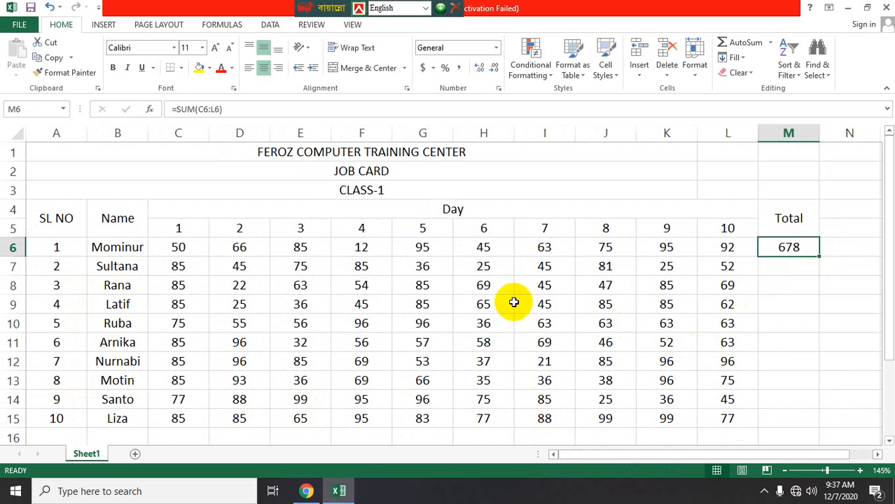
{"action": "left_click", "coordinate": [792, 284]}
{"action": "left_click", "coordinate": [793, 248]}
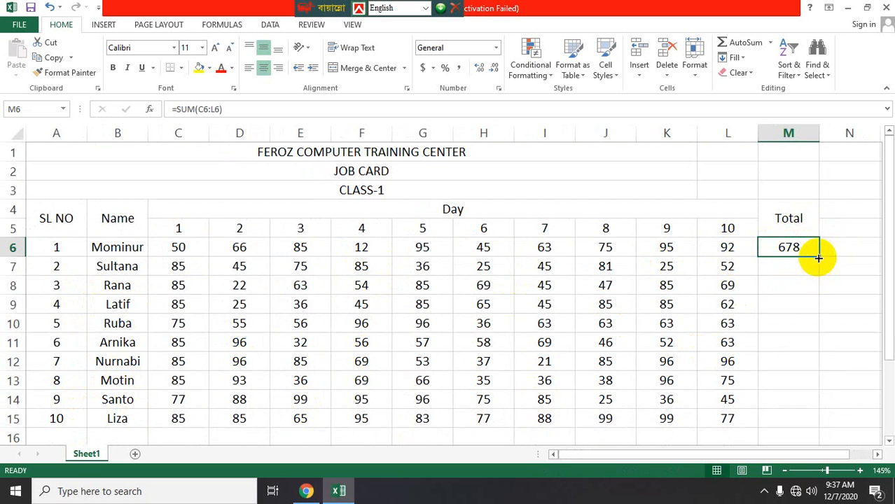
{"action": "scroll", "coordinate": [823, 308], "scroll_direction": "up", "scroll_amount": 9, "text": "ctrl"}
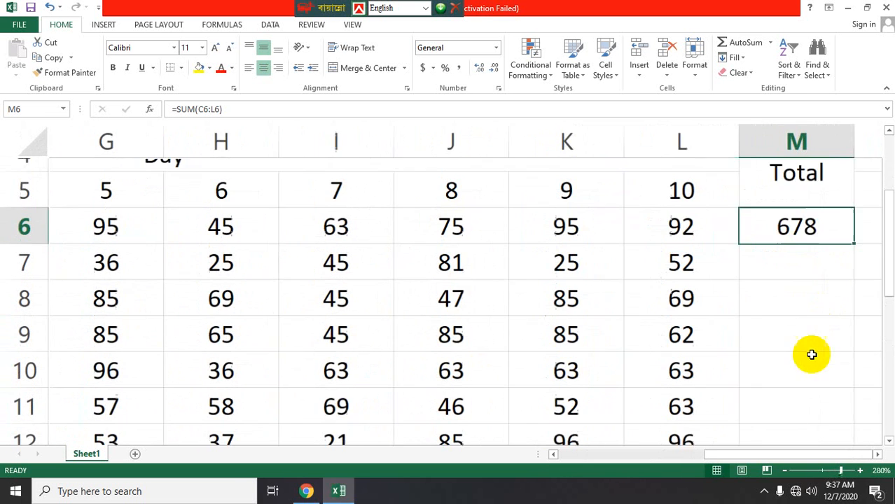
{"action": "left_click", "coordinate": [876, 455]}
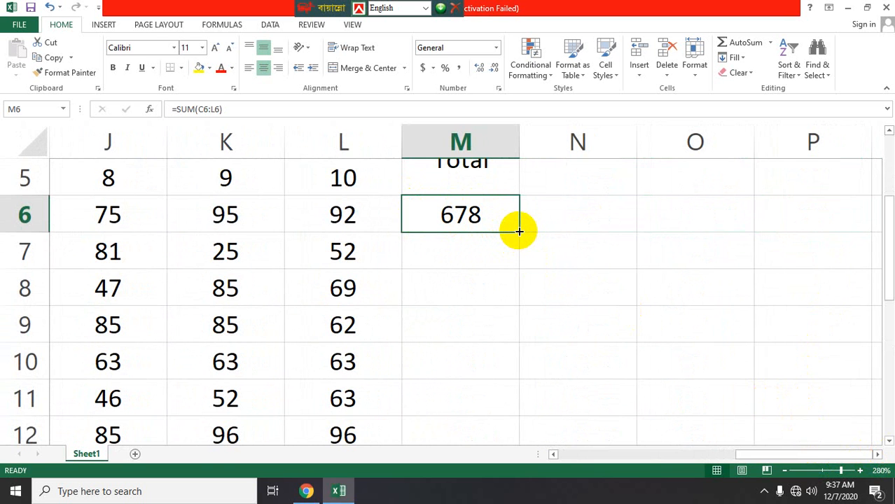
{"action": "left_click_drag", "start_coordinate": [519, 232], "coordinate": [522, 380]}
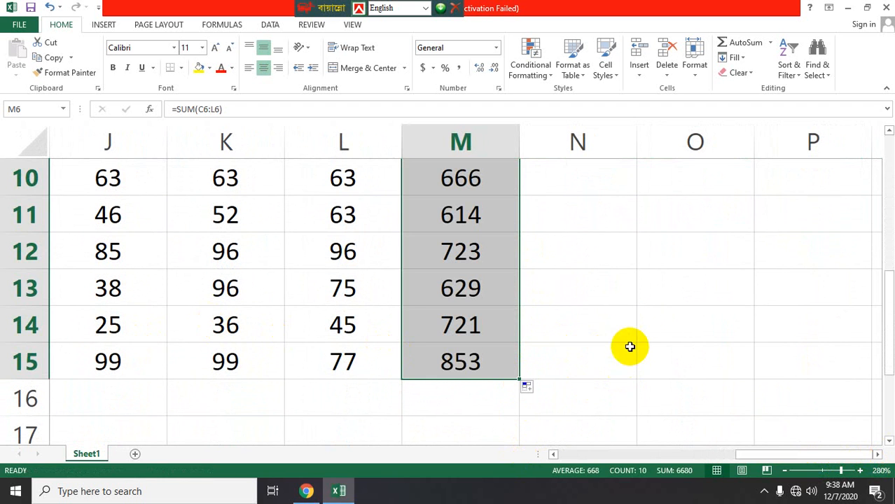
- Review the filled Total column and examine the formula in cell M11, the Total of serial number 6
{"action": "scroll", "coordinate": [633, 355], "scroll_direction": "down", "scroll_amount": 6}
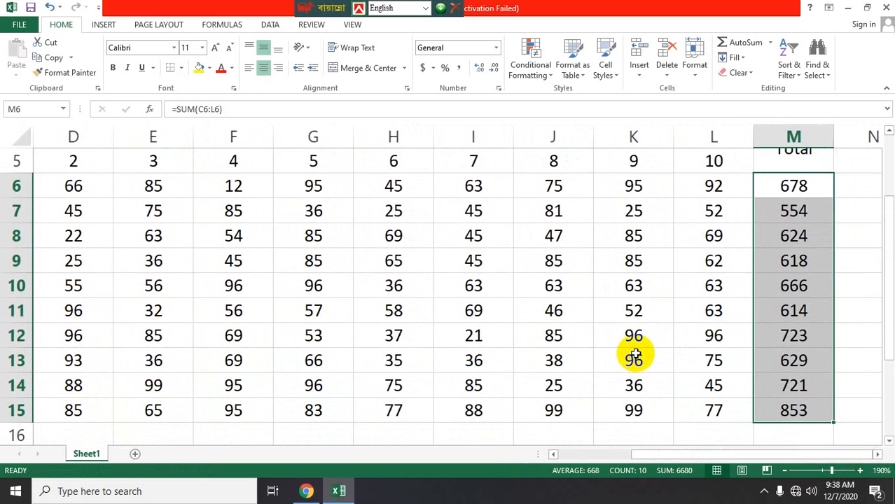
{"action": "scroll", "coordinate": [624, 355], "scroll_direction": "down", "scroll_amount": 2}
{"action": "scroll", "coordinate": [619, 353], "scroll_direction": "up", "scroll_amount": 1}
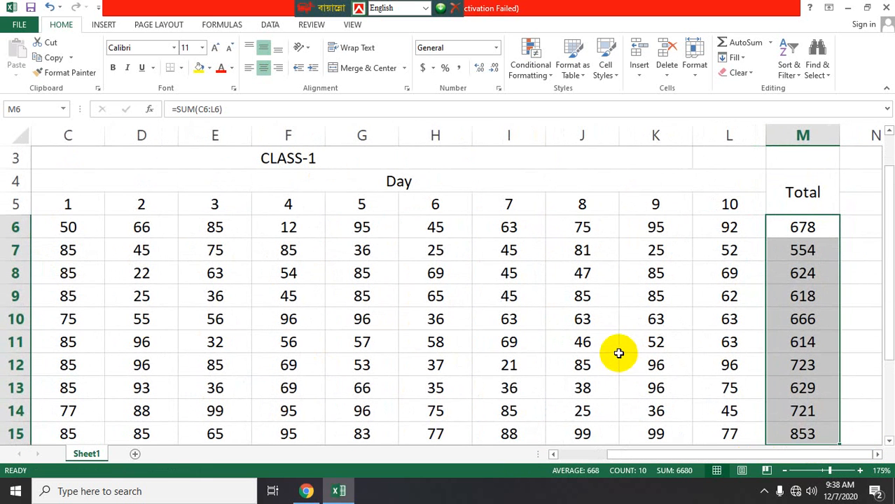
{"action": "left_click", "coordinate": [799, 343]}
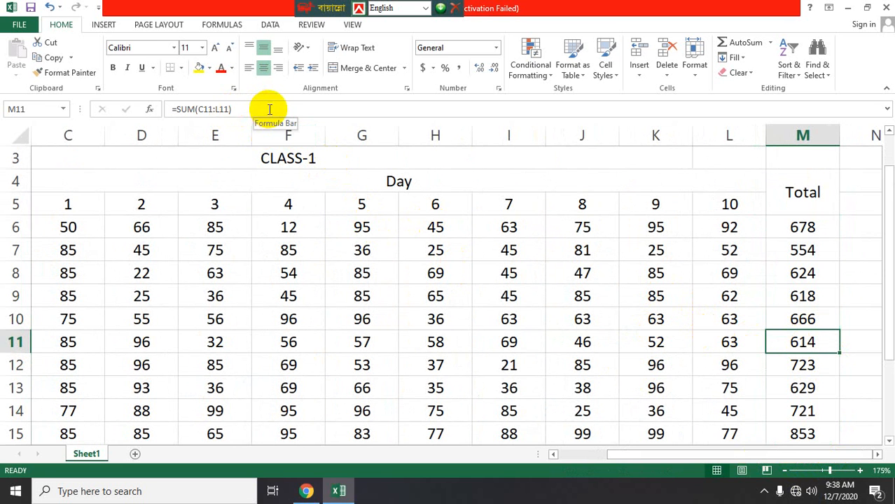
{"action": "left_click_drag", "start_coordinate": [266, 110], "coordinate": [172, 112]}
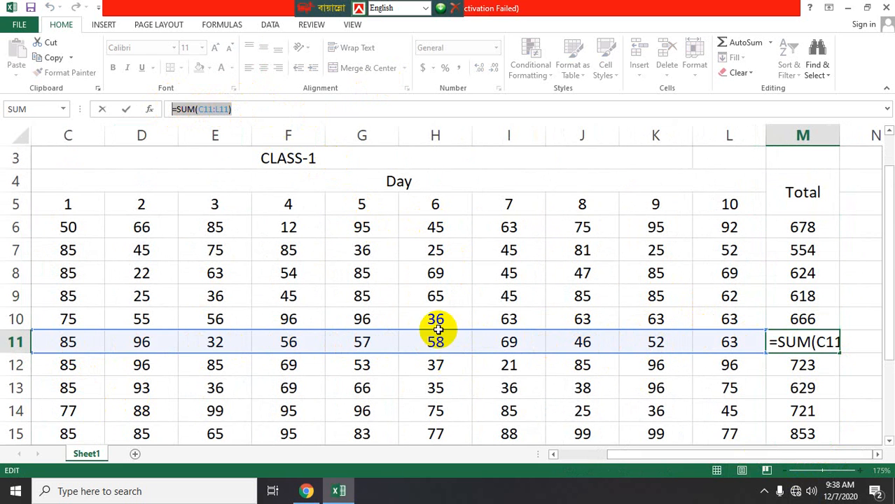
{"action": "left_click", "coordinate": [260, 109]}
{"action": "key", "text": "Return"}
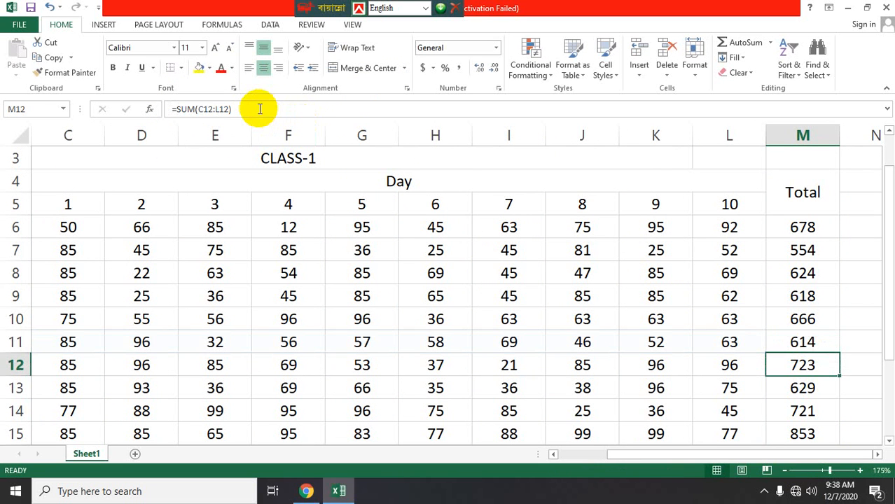
- Merge and center cells N4 and N5 beside the Total heading and align the merged cell vertically to the middle
{"action": "left_click", "coordinate": [877, 456]}
{"action": "scroll", "coordinate": [720, 399], "scroll_direction": "down", "scroll_amount": 4}
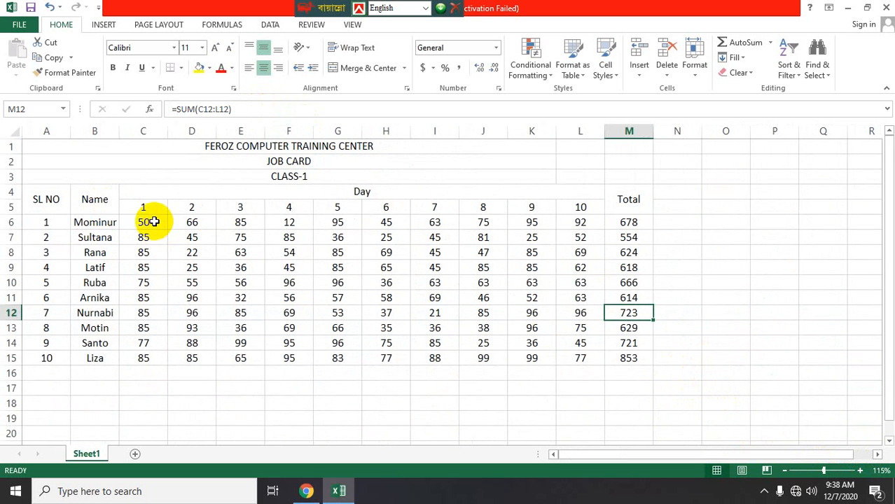
{"action": "left_click_drag", "start_coordinate": [686, 192], "coordinate": [688, 208]}
{"action": "left_click", "coordinate": [366, 68]}
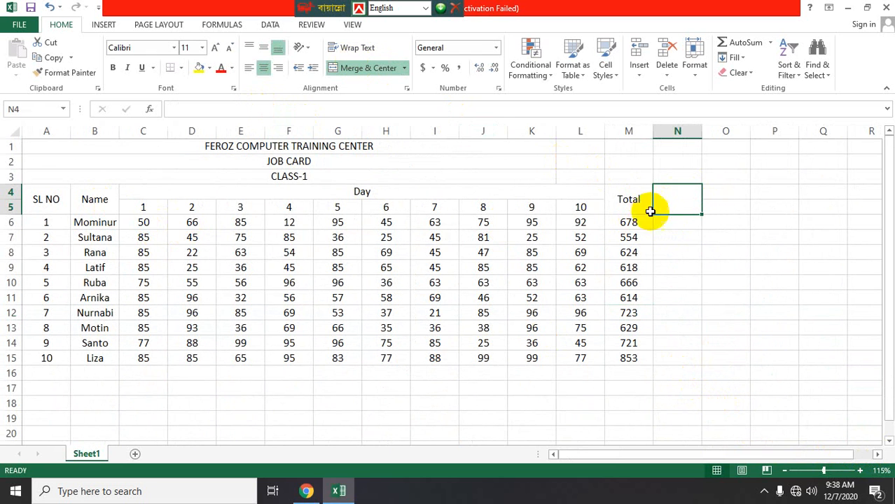
{"action": "left_click", "coordinate": [263, 47]}
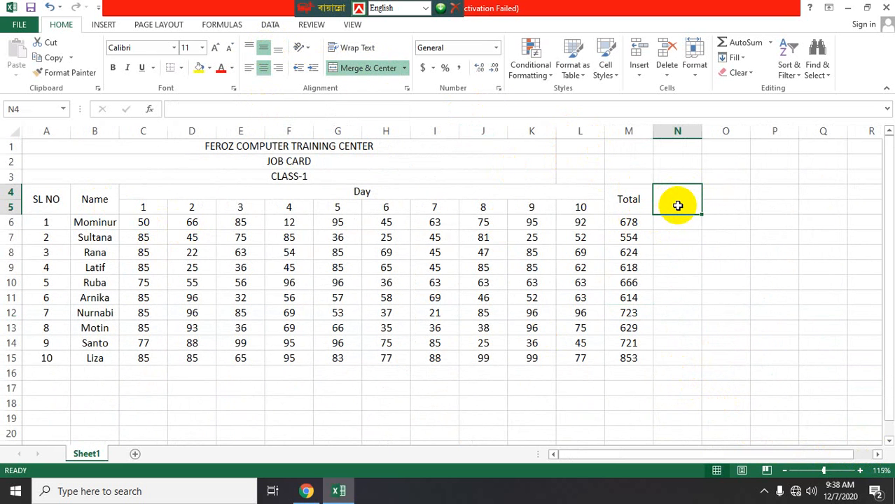
- Enter the heading Average in the merged cell N4 beside Total, and select cell N6 for serial number 1
{"action": "type", "text": "A"}
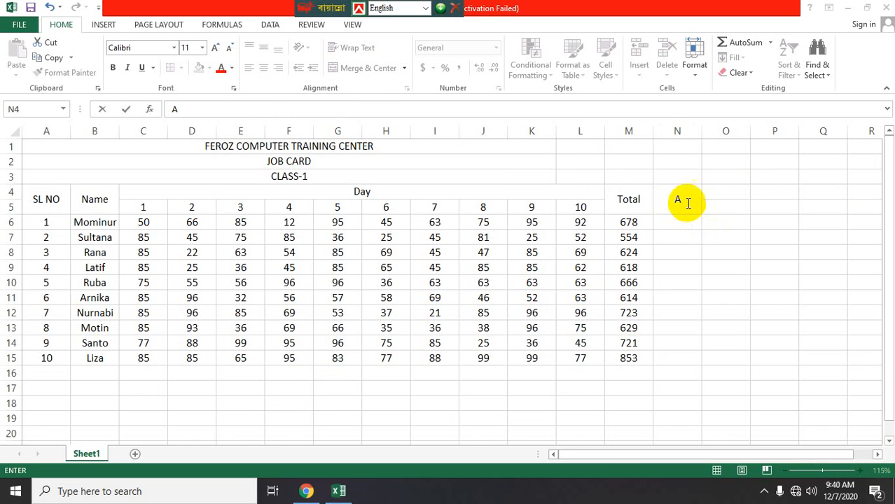
{"action": "left_click", "coordinate": [680, 199]}
{"action": "type", "text": "A"}
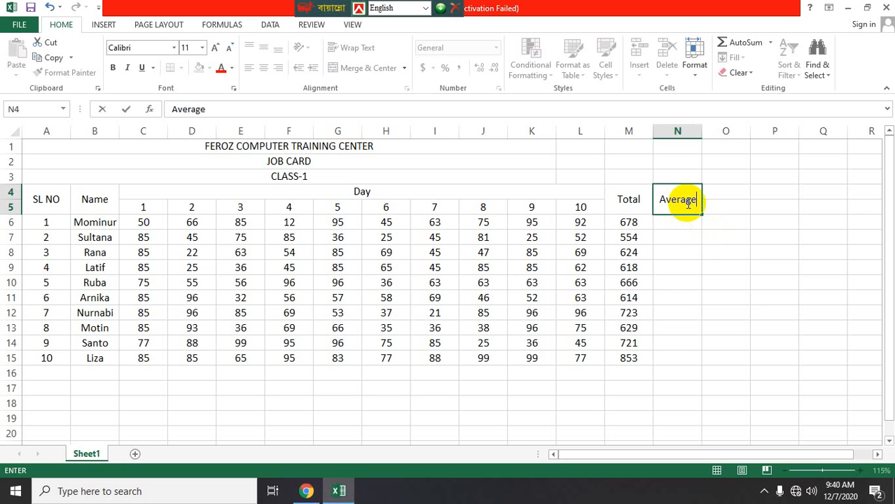
{"action": "left_click", "coordinate": [678, 225]}
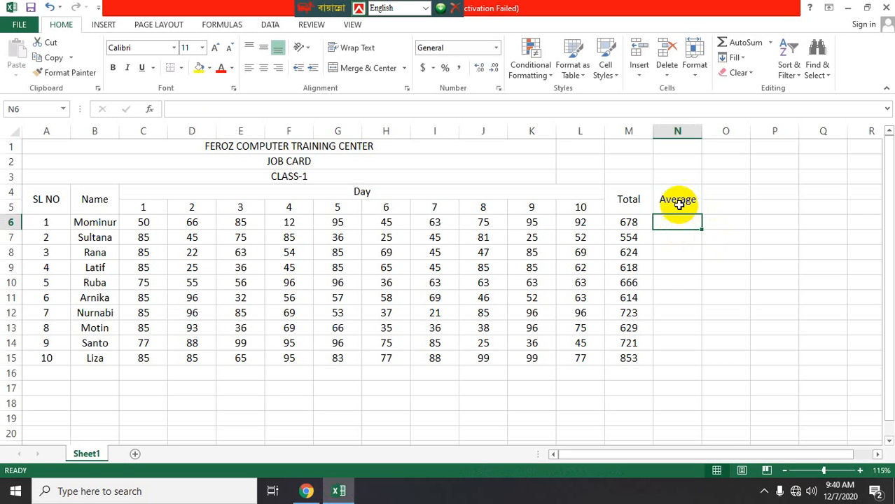
{"action": "left_click", "coordinate": [677, 199]}
{"action": "double_click", "coordinate": [680, 203]}
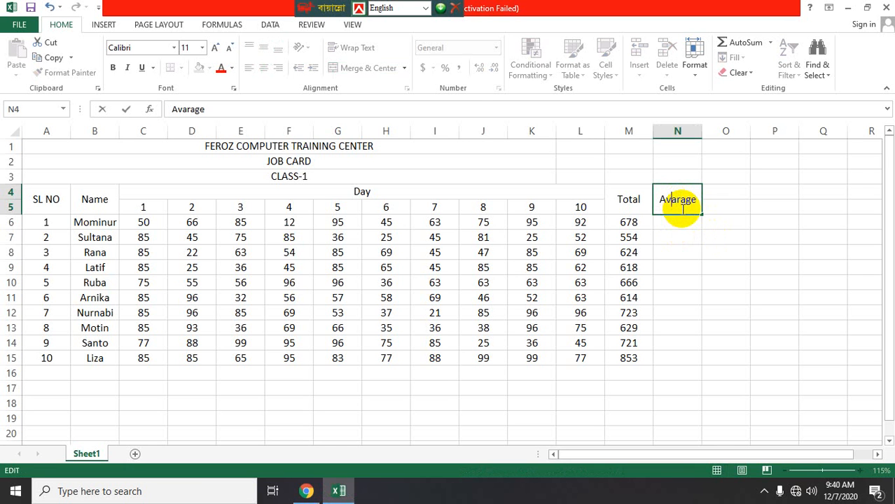
{"action": "left_click", "coordinate": [677, 233]}
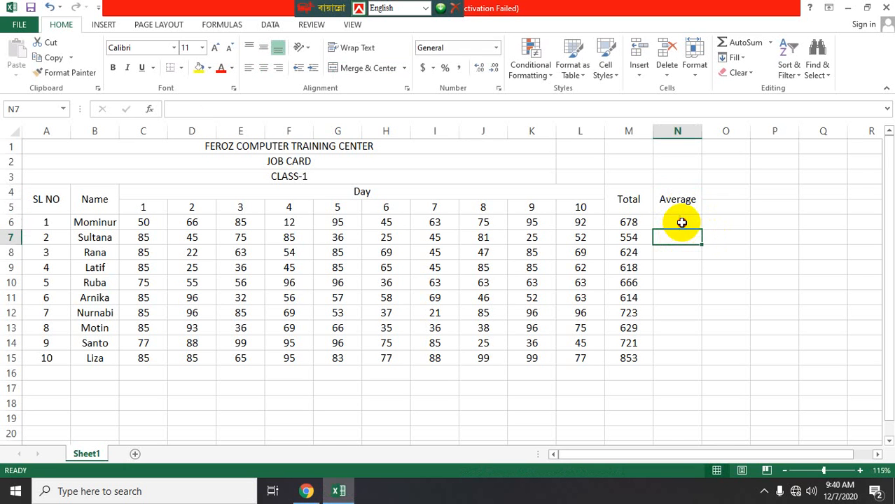
{"action": "left_click", "coordinate": [682, 222]}
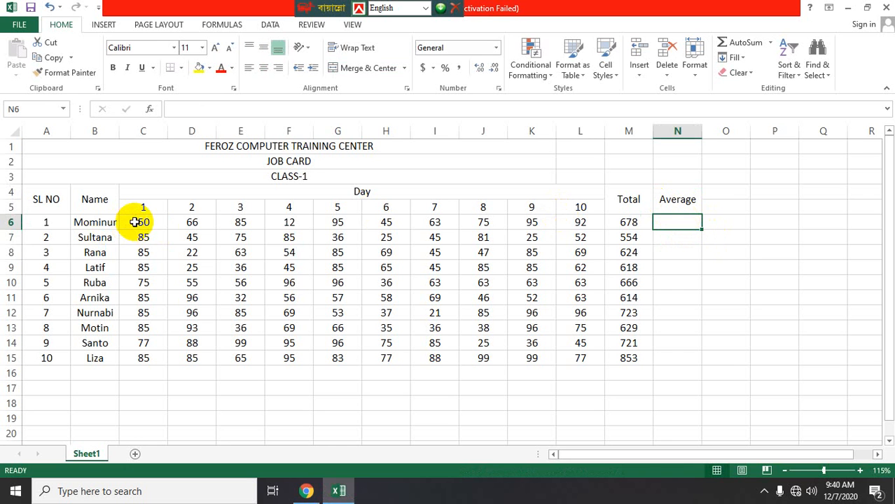
- Calculate the Average for serial number 1 in cell N6 with the formula =AVERAGE(C6:L6) over its Day 1–10 values
{"action": "left_click_drag", "start_coordinate": [135, 222], "coordinate": [570, 226]}
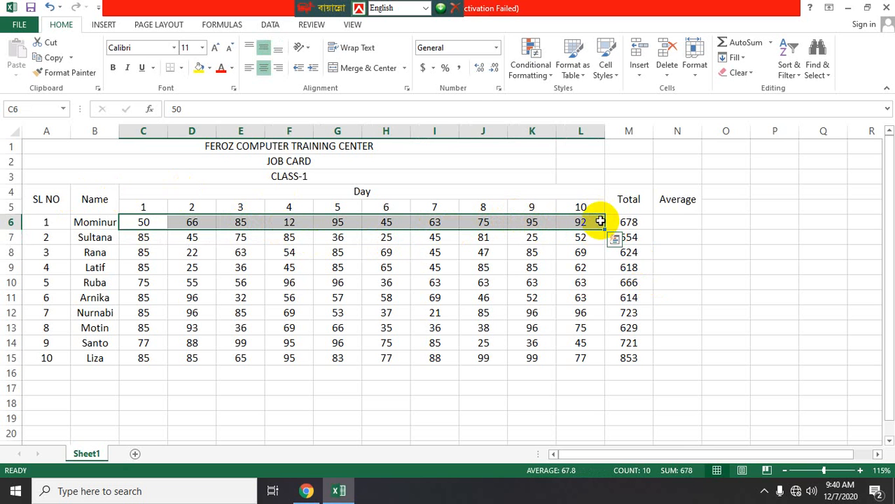
{"action": "left_click", "coordinate": [675, 223]}
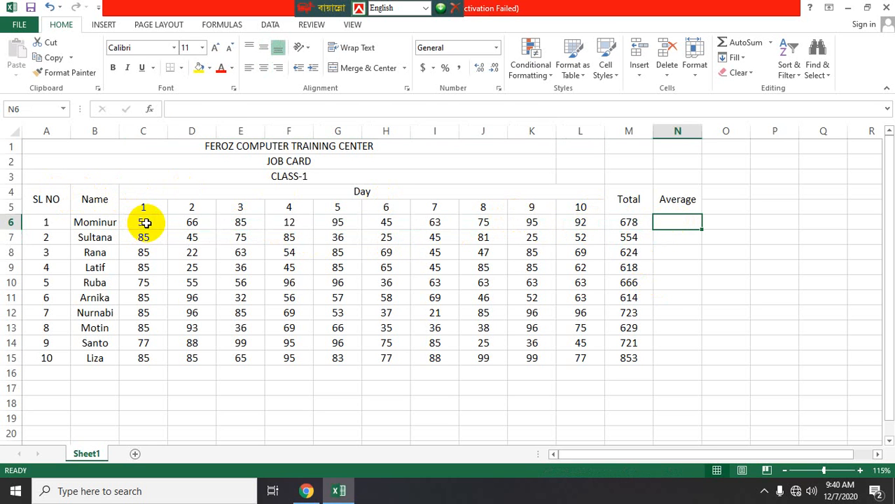
{"action": "left_click_drag", "start_coordinate": [140, 222], "coordinate": [577, 222]}
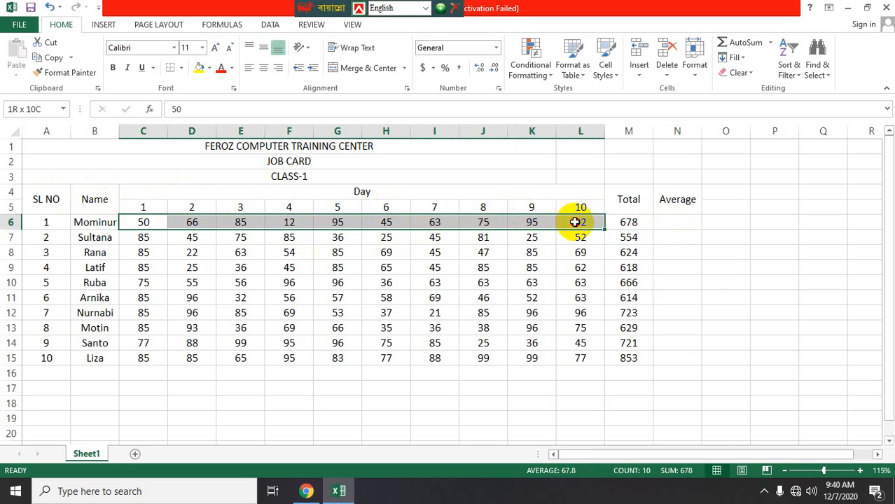
{"action": "left_click", "coordinate": [691, 223]}
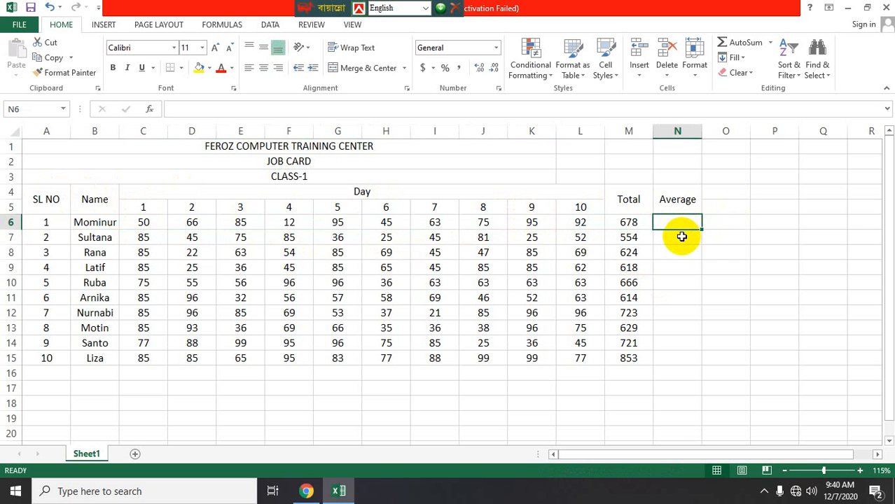
{"action": "type", "text": "="}
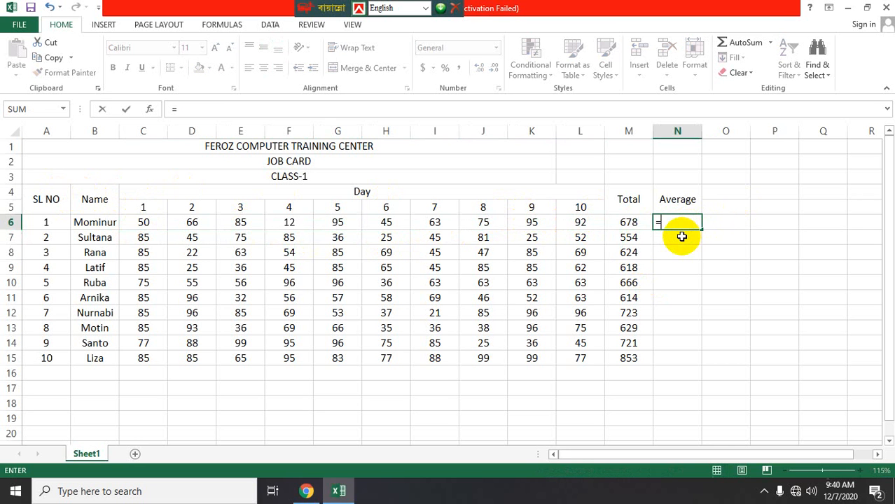
{"action": "type", "text": "A"}
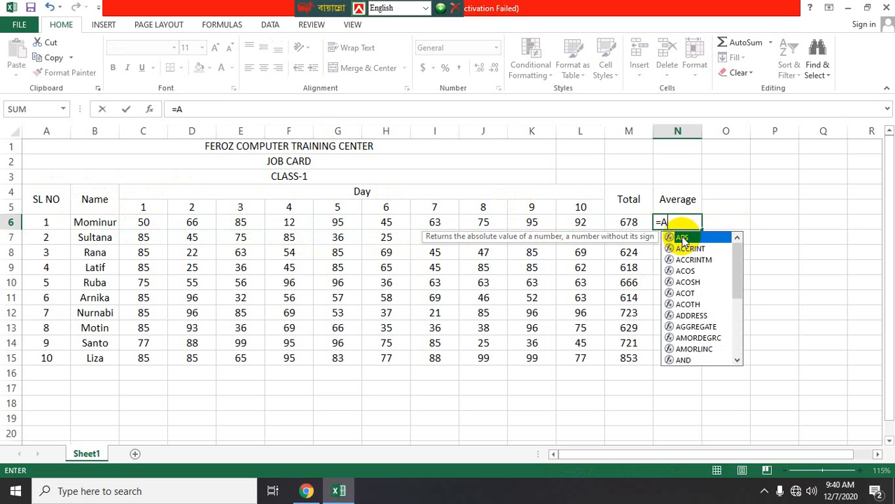
{"action": "type", "text": "v"}
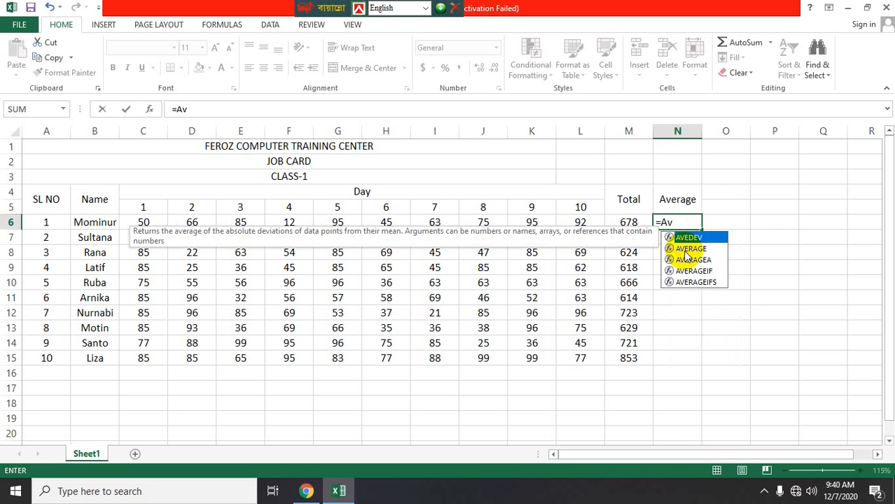
{"action": "double_click", "coordinate": [689, 250]}
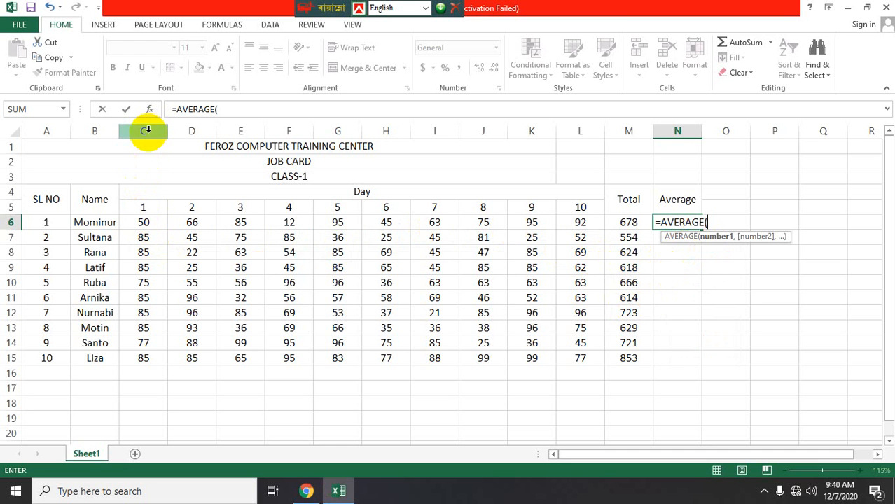
{"action": "left_click", "coordinate": [154, 222]}
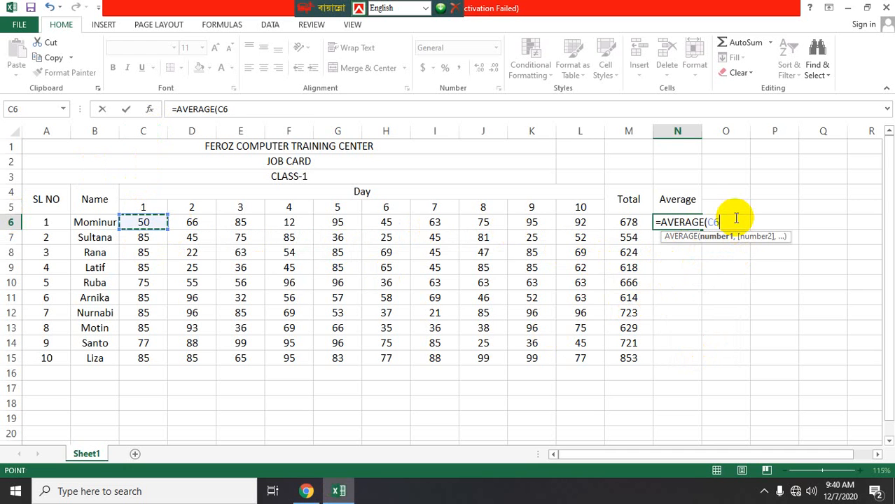
{"action": "key", "text": "BackSpace"}
{"action": "key", "text": "BackSpace"}
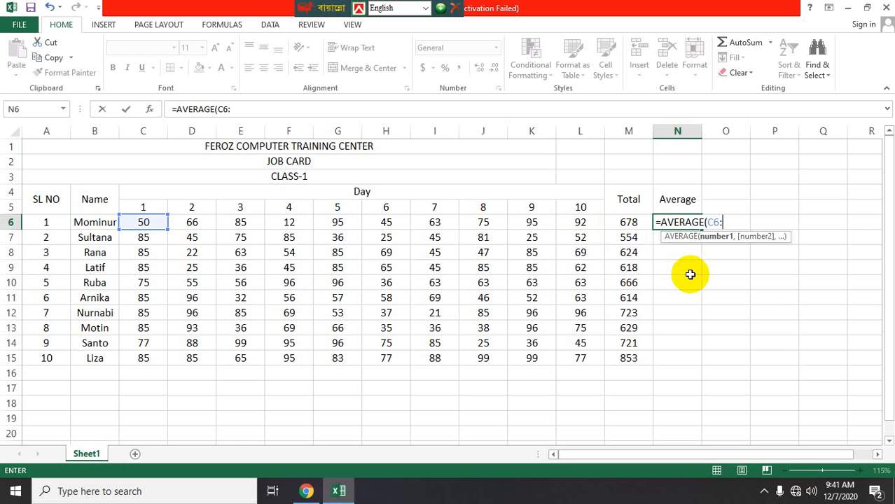
{"action": "type", "text": "l6"}
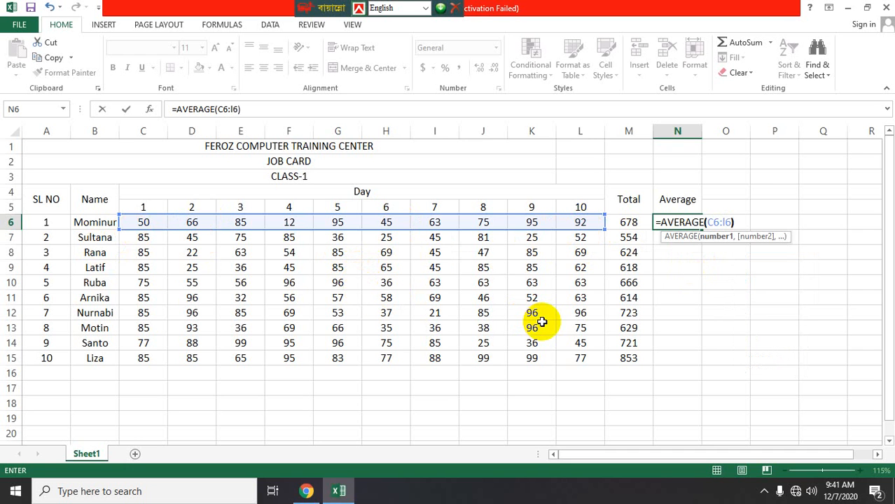
{"action": "key", "text": "Return"}
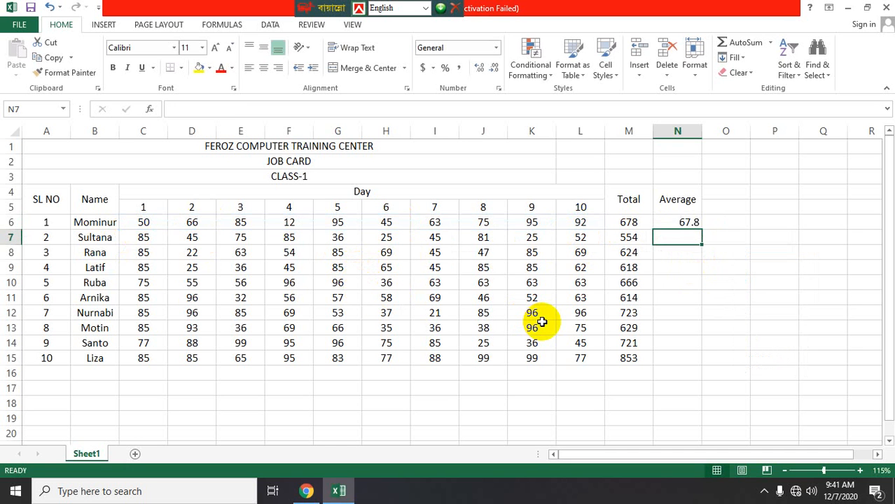
- Center the average in N6 horizontally and vertically, and fill its formula down to N15 for serial numbers 2 to 10
{"action": "left_click", "coordinate": [688, 220]}
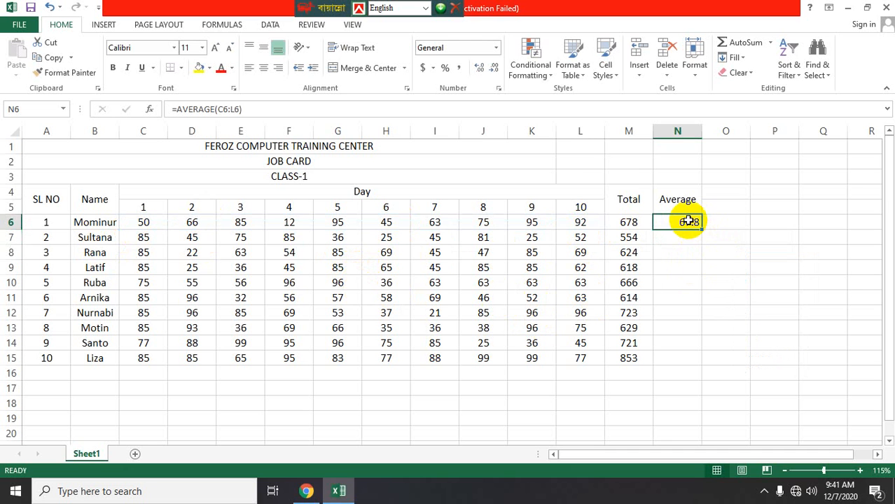
{"action": "left_click", "coordinate": [264, 68]}
{"action": "left_click", "coordinate": [263, 47]}
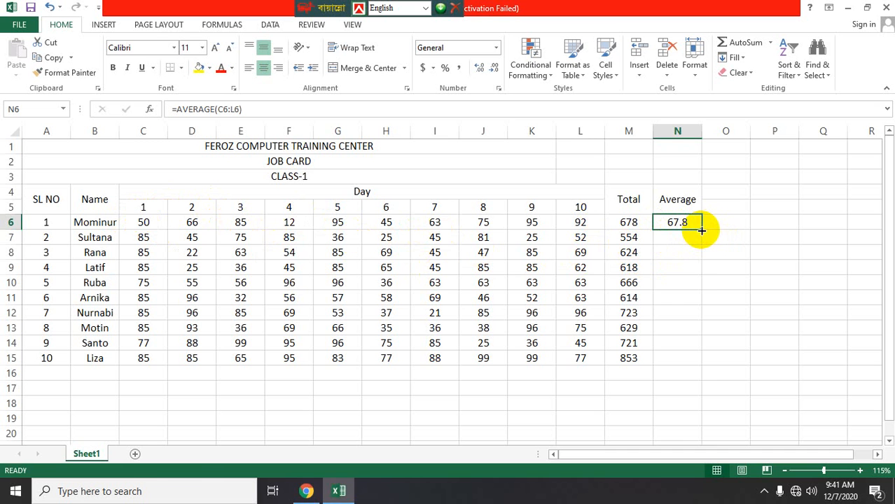
{"action": "left_click_drag", "start_coordinate": [701, 230], "coordinate": [698, 364]}
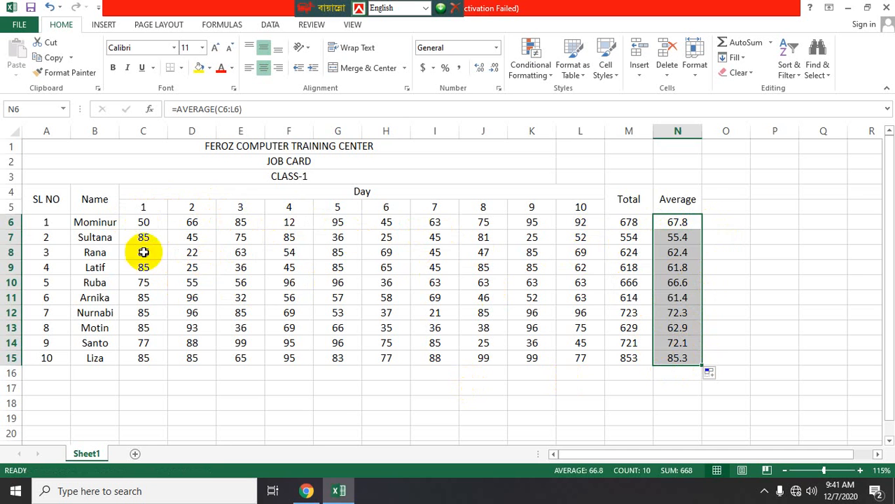
- Left-align the names in column B and center the Name heading in the merged cell B4
{"action": "left_click", "coordinate": [640, 204]}
{"action": "left_click", "coordinate": [676, 201]}
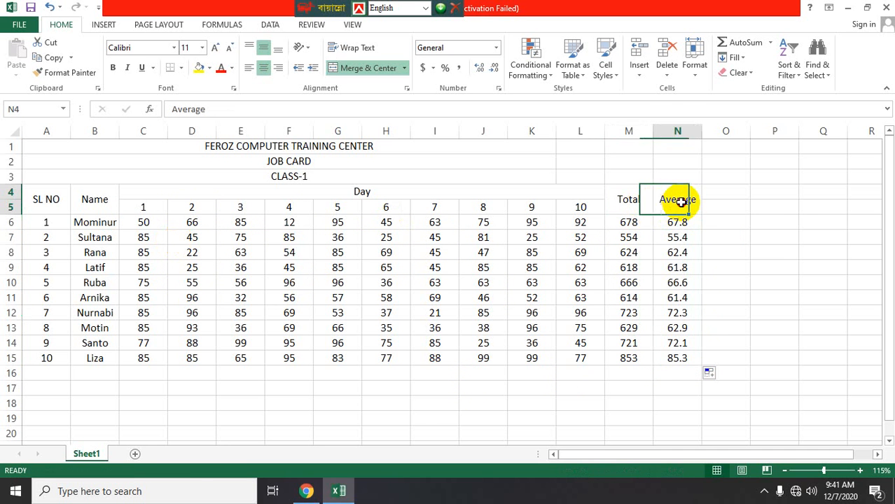
{"action": "scroll", "coordinate": [692, 244], "scroll_direction": "up", "scroll_amount": 4, "text": "ctrl"}
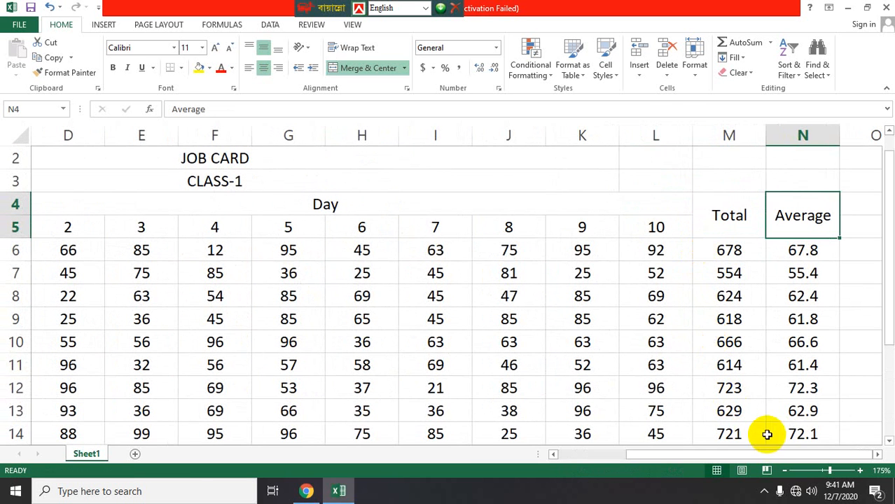
{"action": "scroll", "coordinate": [779, 429], "scroll_direction": "down", "scroll_amount": 1}
{"action": "scroll", "coordinate": [783, 426], "scroll_direction": "down", "scroll_amount": 2, "text": "ctrl"}
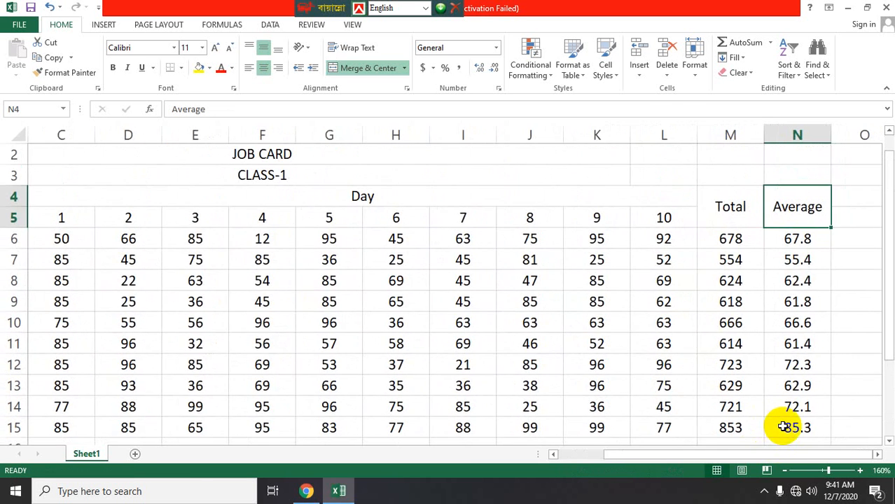
{"action": "scroll", "coordinate": [779, 421], "scroll_direction": "up", "scroll_amount": 1}
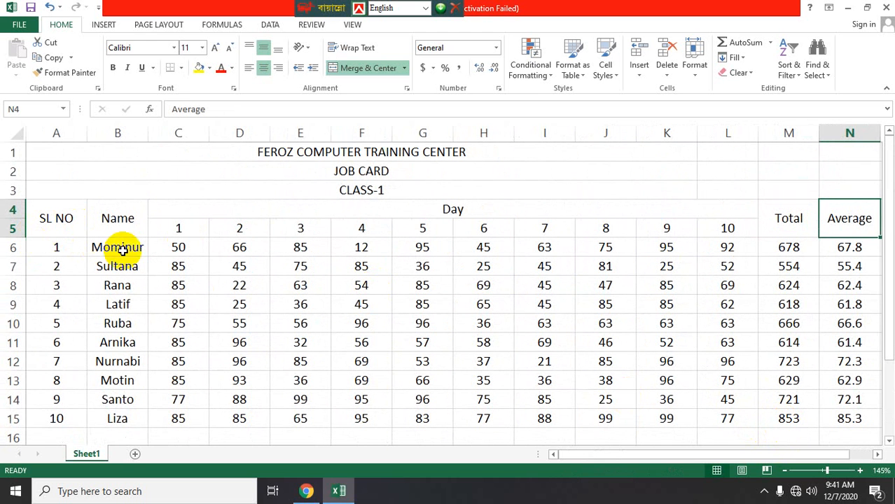
{"action": "left_click", "coordinate": [129, 133]}
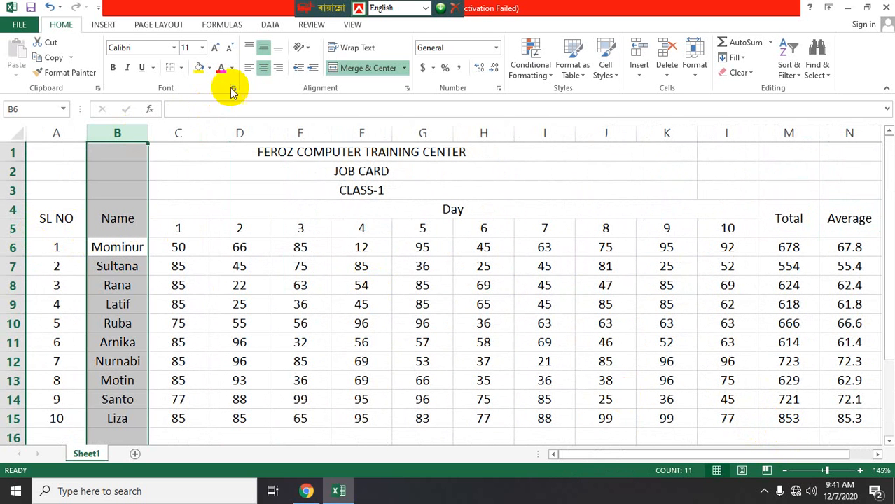
{"action": "left_click", "coordinate": [249, 68]}
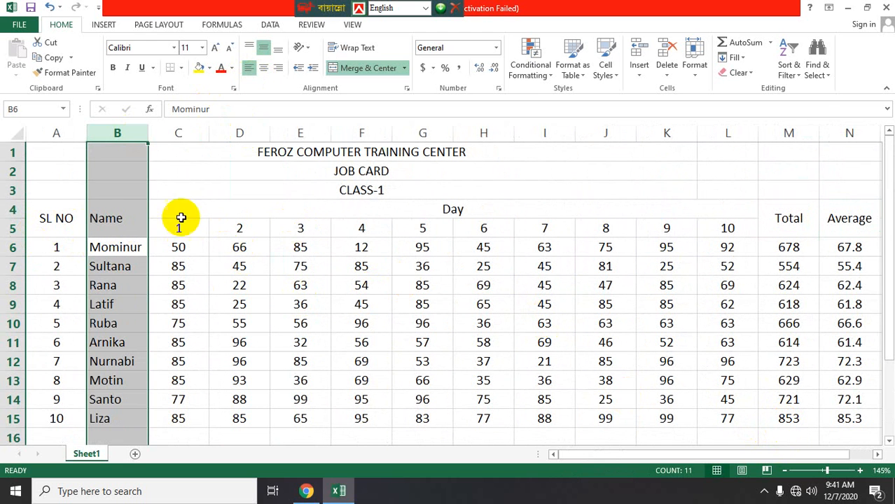
{"action": "left_click", "coordinate": [144, 223]}
{"action": "left_click", "coordinate": [264, 69]}
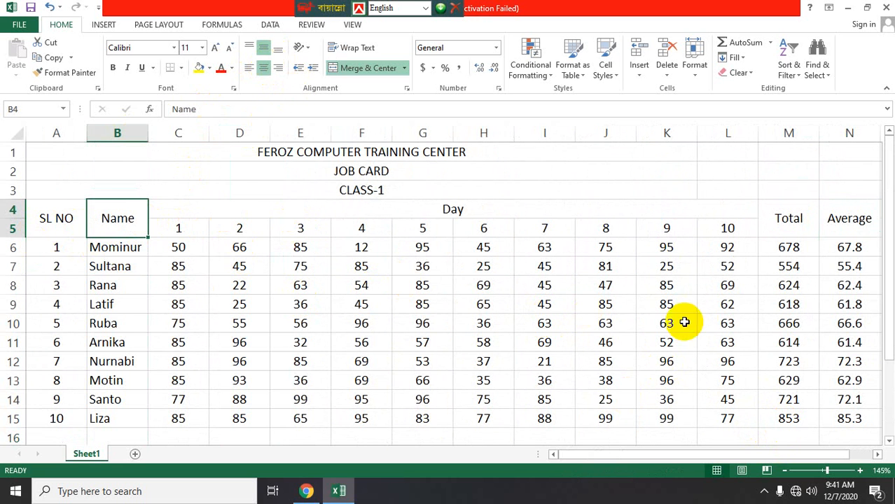
- Enter the label Total in cell L16, directly below the last Day 10 value
{"action": "scroll", "coordinate": [699, 316], "scroll_direction": "down", "scroll_amount": 1}
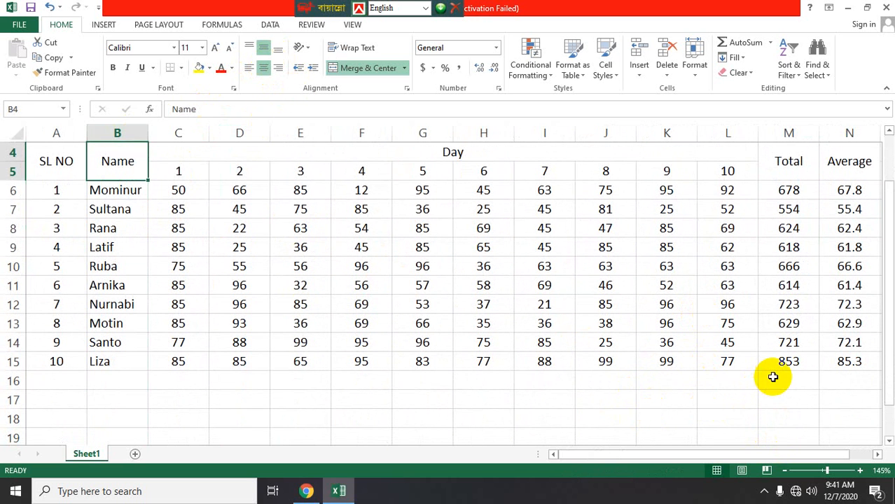
{"action": "left_click", "coordinate": [771, 377]}
{"action": "left_click", "coordinate": [732, 382]}
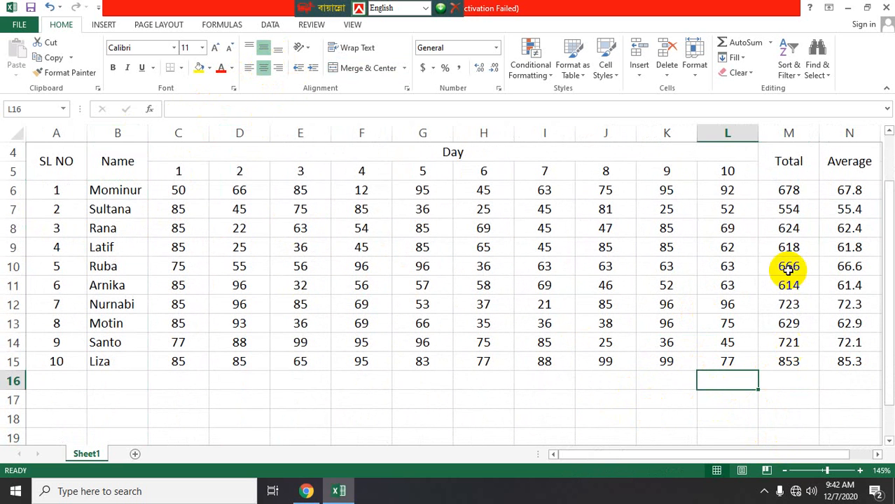
{"action": "left_click_drag", "start_coordinate": [789, 187], "coordinate": [784, 358]}
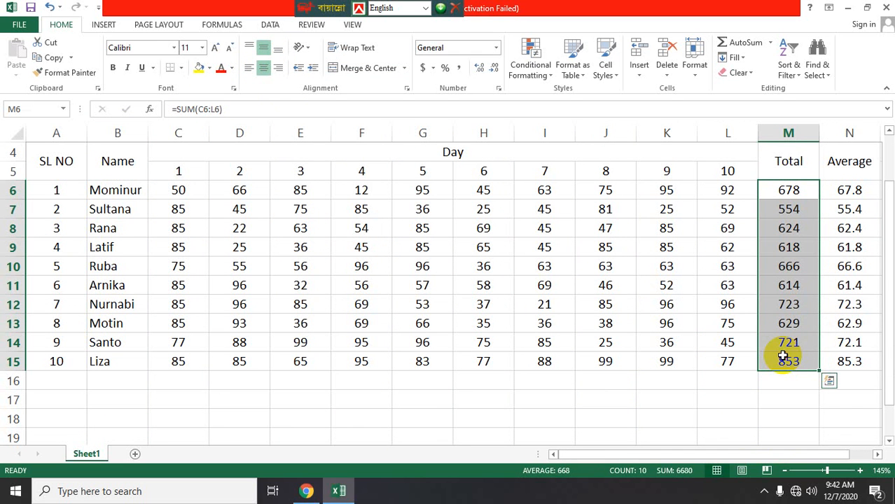
{"action": "left_click", "coordinate": [733, 382]}
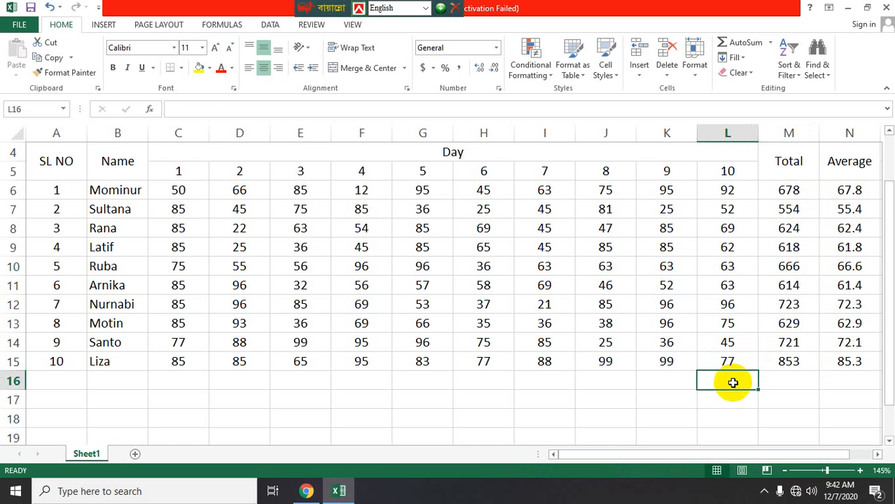
{"action": "type", "text": "Total"}
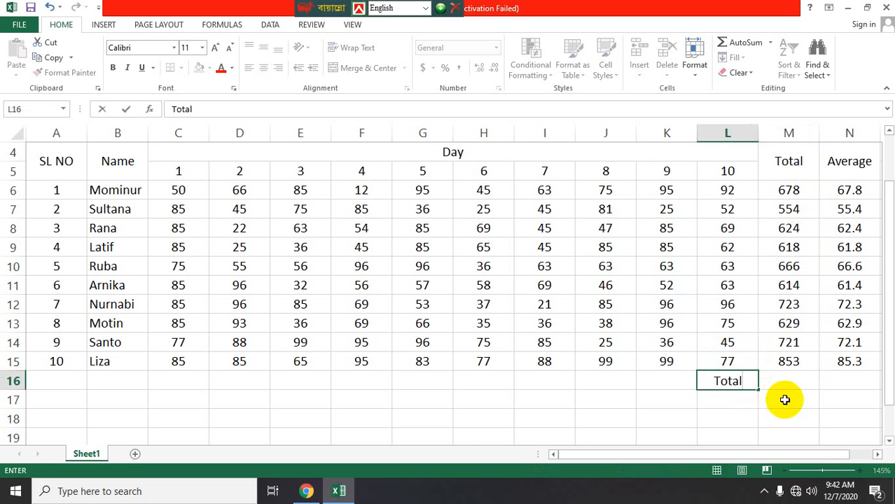
- Calculate the grand total in cell M16 with the formula =SUM(M6:M15) over the Total column values
{"action": "left_click", "coordinate": [792, 380]}
{"action": "type", "text": "="}
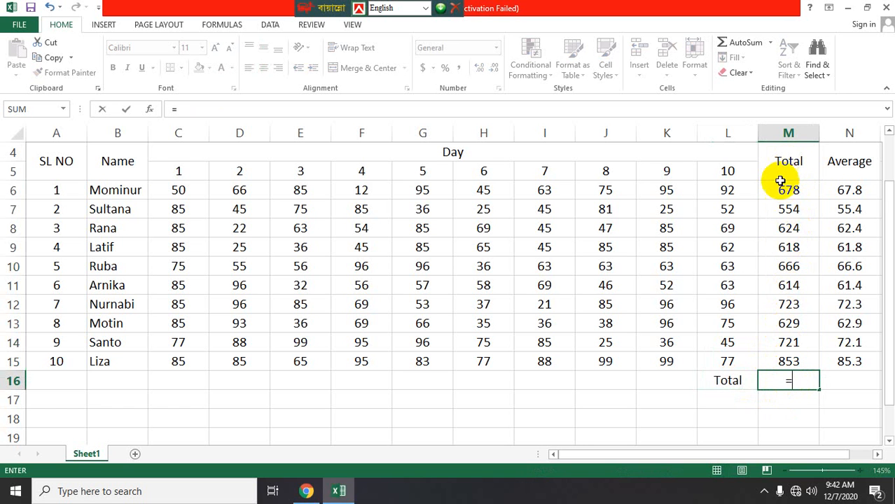
{"action": "type", "text": "s"}
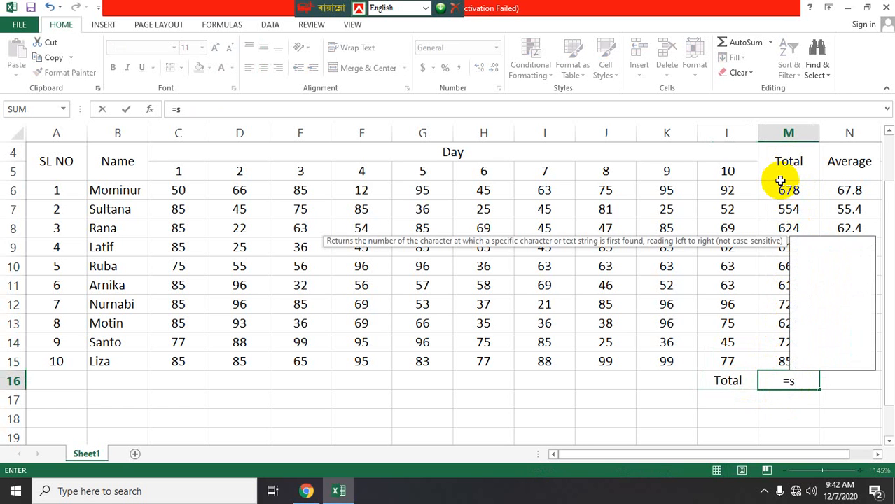
{"action": "type", "text": "um("}
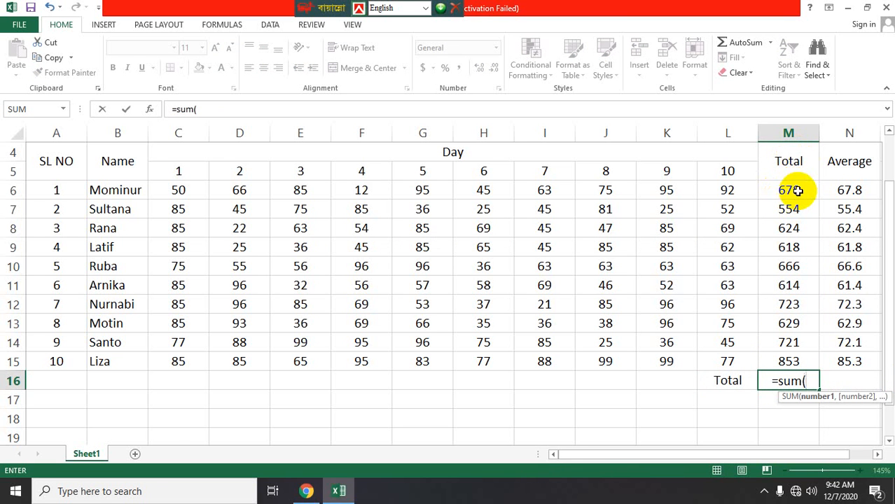
{"action": "left_click", "coordinate": [791, 191]}
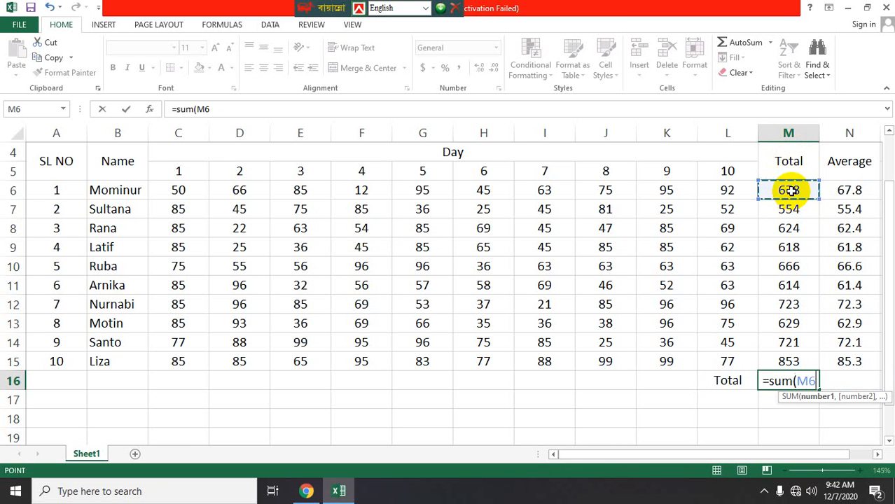
{"action": "key", "text": "F8"}
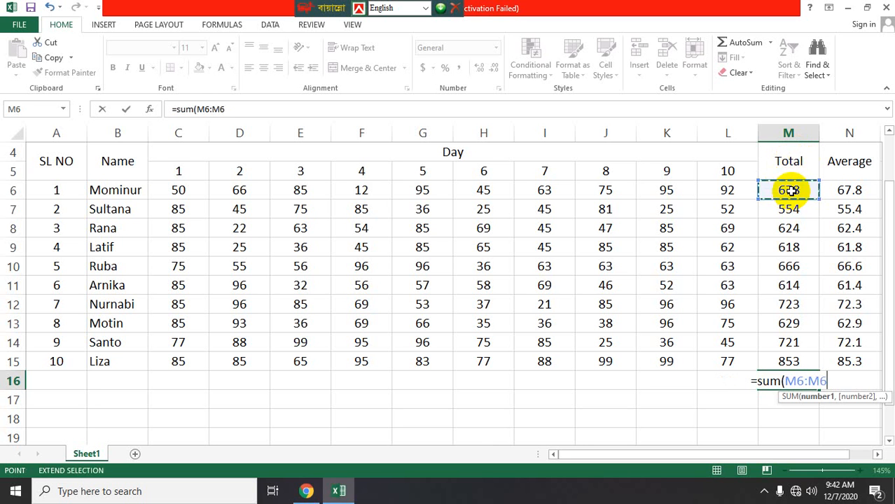
{"action": "key", "text": "BackSpace"}
{"action": "key", "text": "BackSpace"}
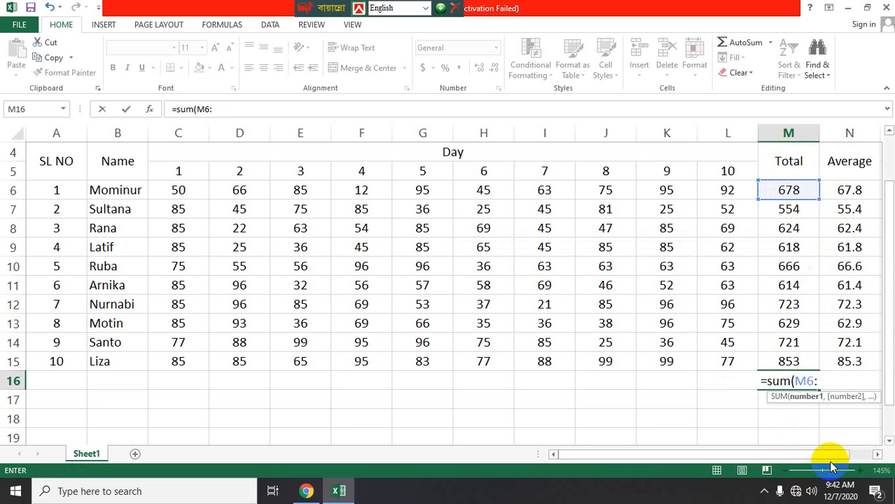
{"action": "left_click_drag", "start_coordinate": [830, 454], "coordinate": [881, 456]}
{"action": "left_click", "coordinate": [877, 456]}
{"action": "left_click", "coordinate": [878, 456]}
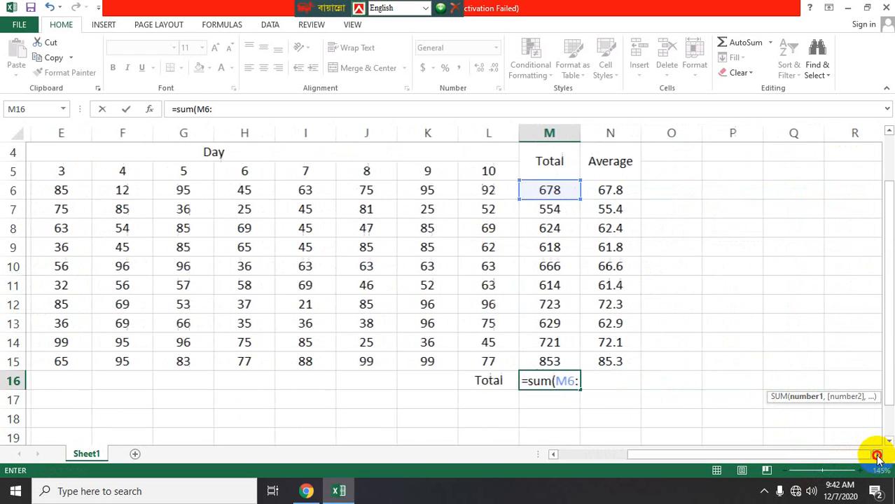
{"action": "left_click_drag", "start_coordinate": [754, 460], "coordinate": [728, 459]}
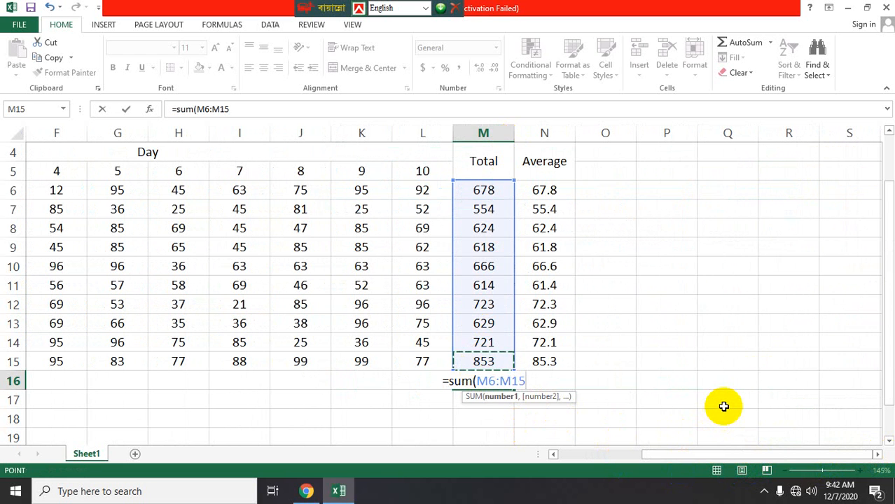
{"action": "type", "text": ")"}
{"action": "key", "text": "Return"}
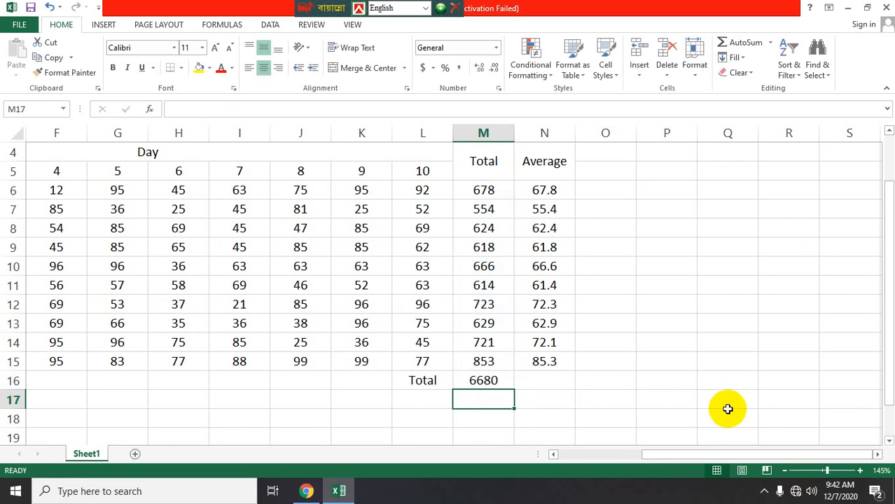
- Enter the label MAX in cell L17, directly below the Total label
{"action": "left_click", "coordinate": [496, 380]}
{"action": "left_click", "coordinate": [420, 381]}
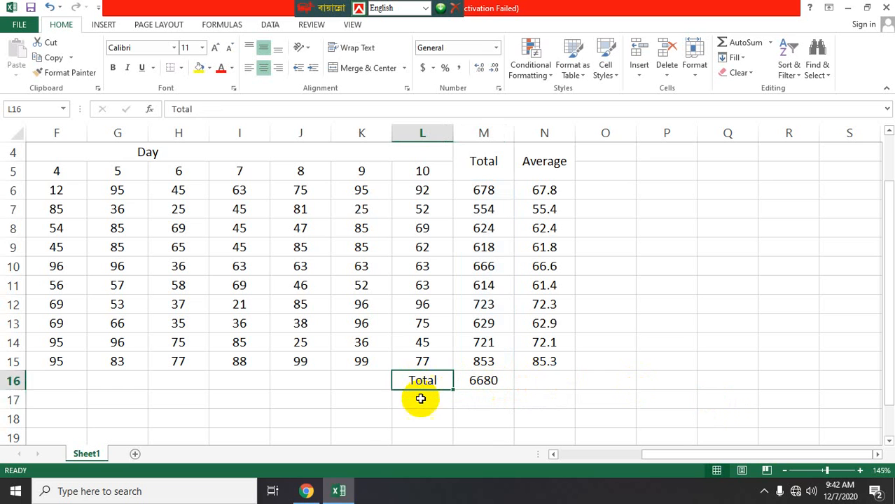
{"action": "left_click", "coordinate": [422, 399]}
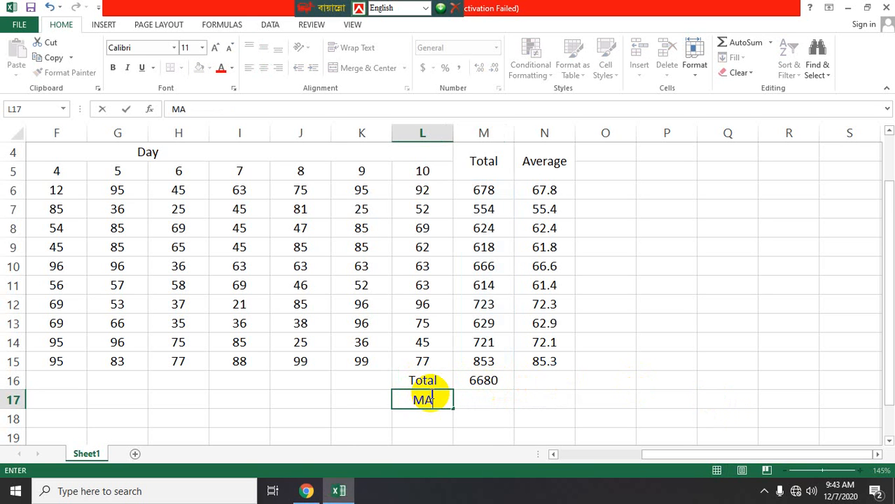
{"action": "key", "text": "Tab"}
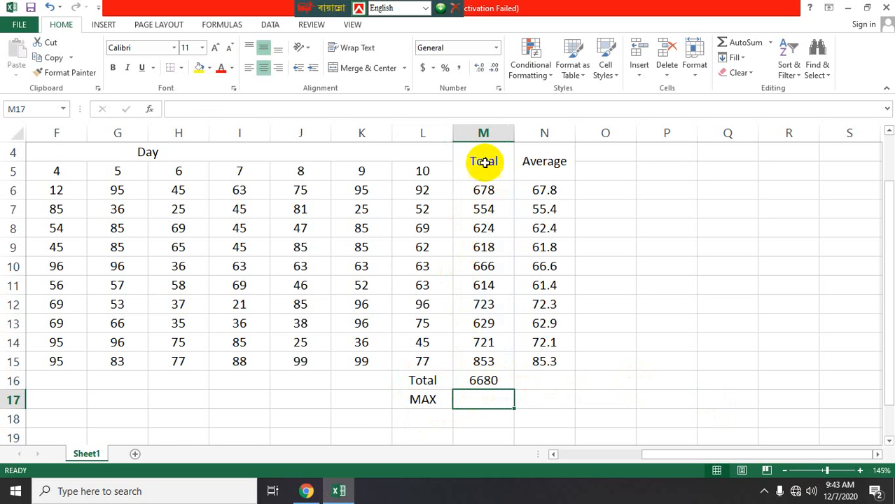
{"action": "left_click_drag", "start_coordinate": [486, 154], "coordinate": [494, 360]}
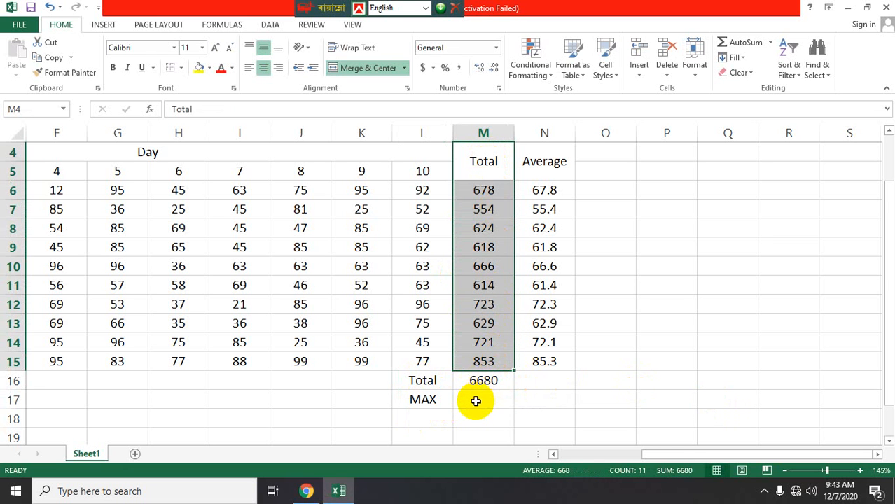
{"action": "left_click", "coordinate": [475, 400]}
{"action": "left_click", "coordinate": [482, 226]}
{"action": "left_click", "coordinate": [482, 285]}
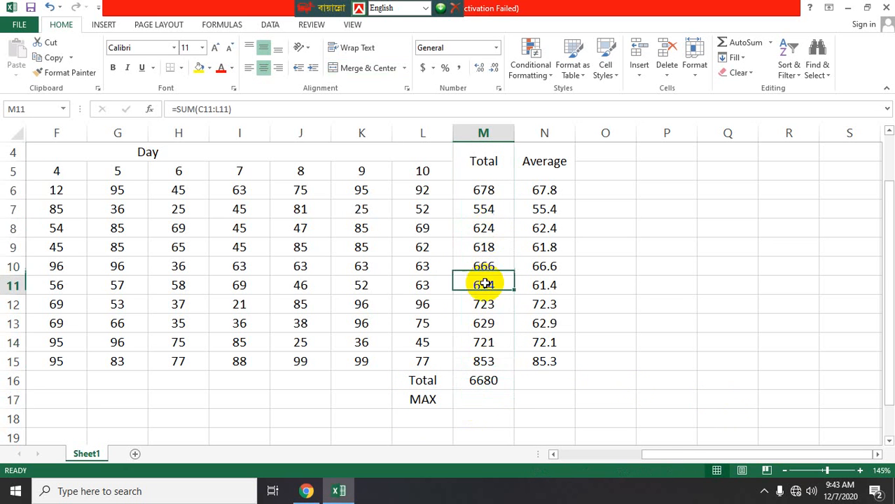
{"action": "left_click", "coordinate": [490, 342]}
- Find the highest row total in cell M17 with the formula =MAX(M6:M15)
{"action": "left_click", "coordinate": [480, 394]}
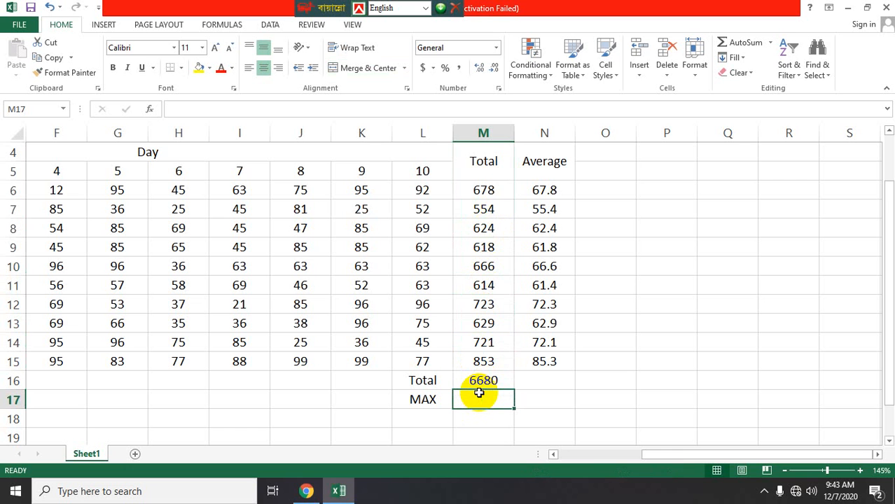
{"action": "type", "text": "=M"}
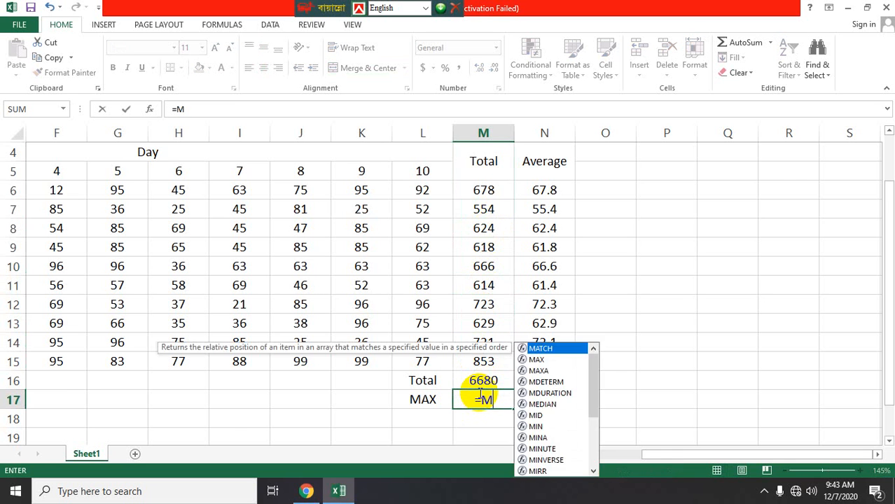
{"action": "type", "text": "AX("}
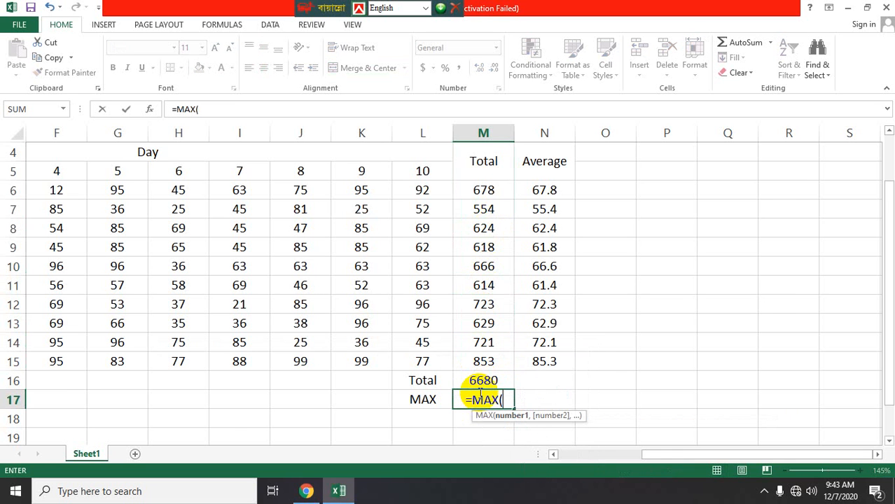
{"action": "left_click", "coordinate": [493, 192]}
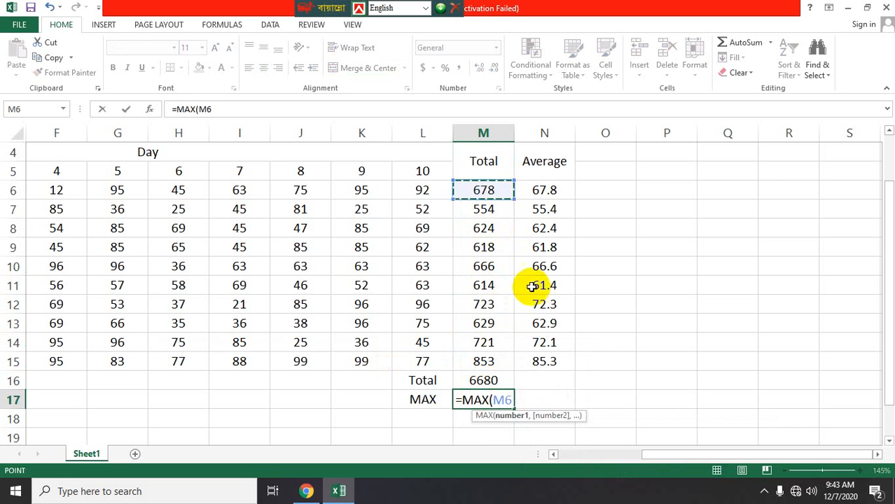
{"action": "key", "text": "F8"}
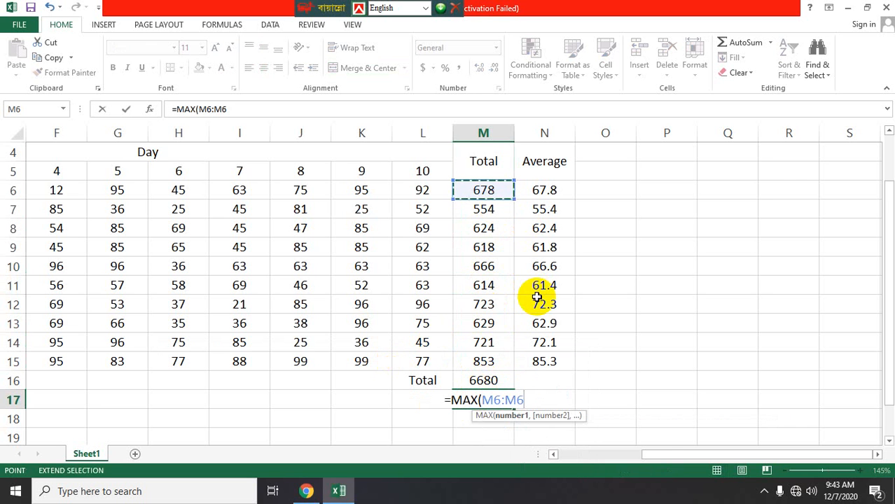
{"action": "key", "text": "BackSpace"}
{"action": "key", "text": "BackSpace"}
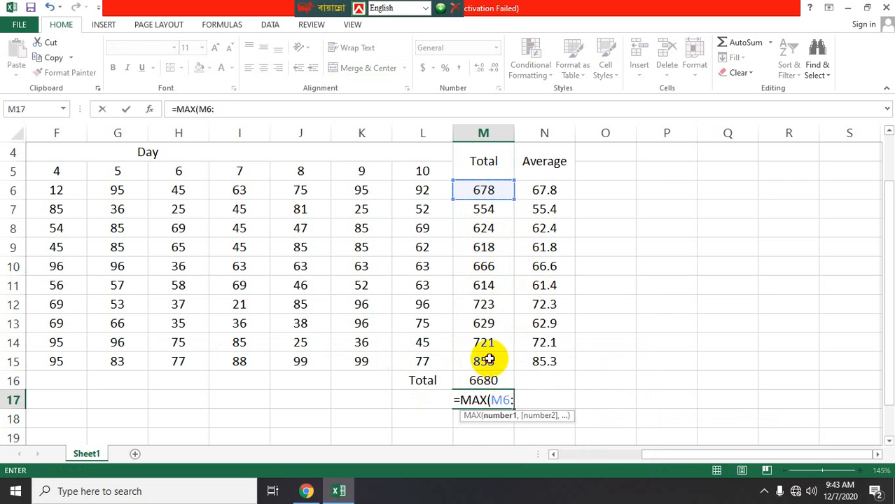
{"action": "left_click", "coordinate": [488, 359]}
{"action": "type", "text": ")"}
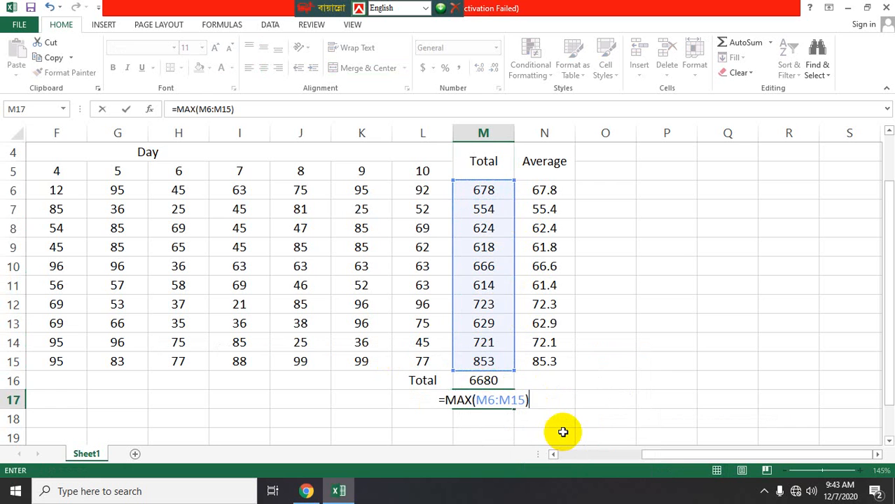
{"action": "key", "text": "Return"}
{"action": "left_click", "coordinate": [510, 400]}
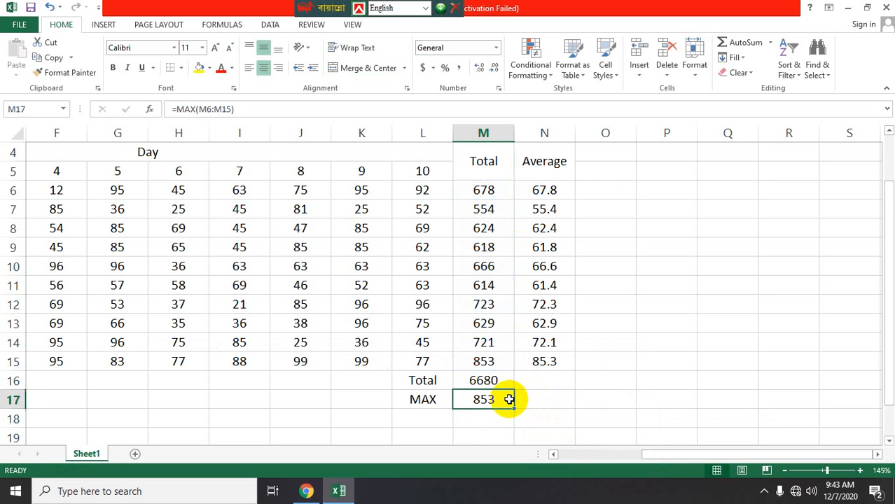
- Enter the label MIN in cell L18, directly below the MAX label
{"action": "left_click", "coordinate": [419, 420]}
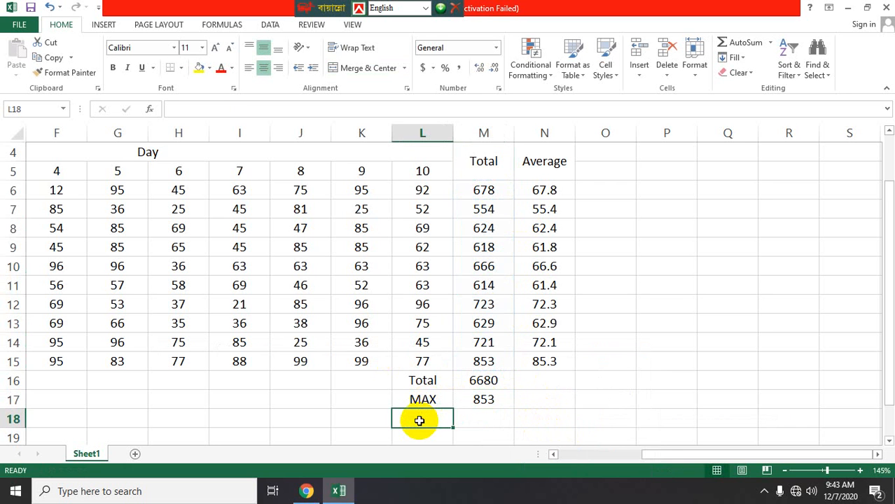
{"action": "type", "text": "MIN"}
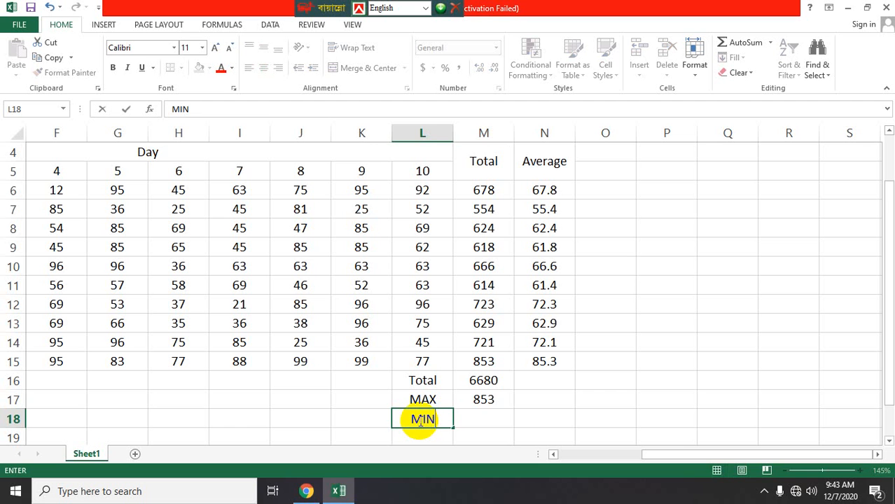
{"action": "key", "text": "Tab"}
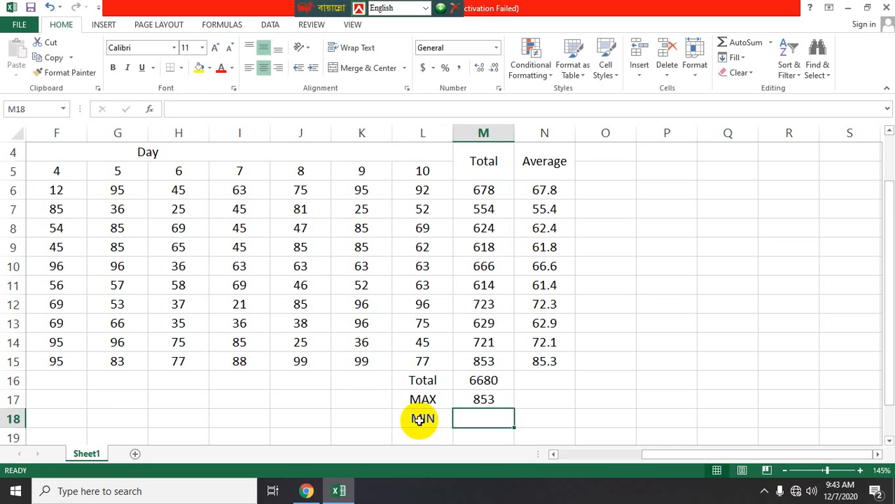
- Find the lowest row total in cell M18 with the formula =MIN(M6:M15)
{"action": "type", "text": "=MIN"}
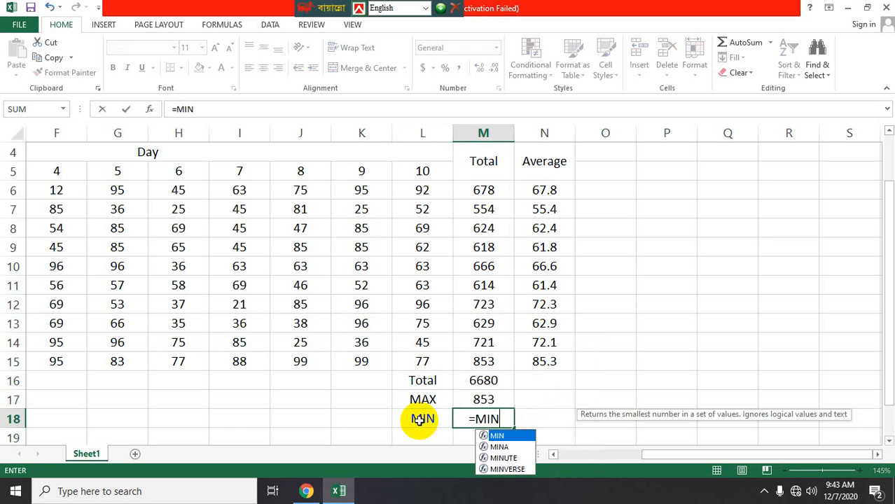
{"action": "type", "text": "("}
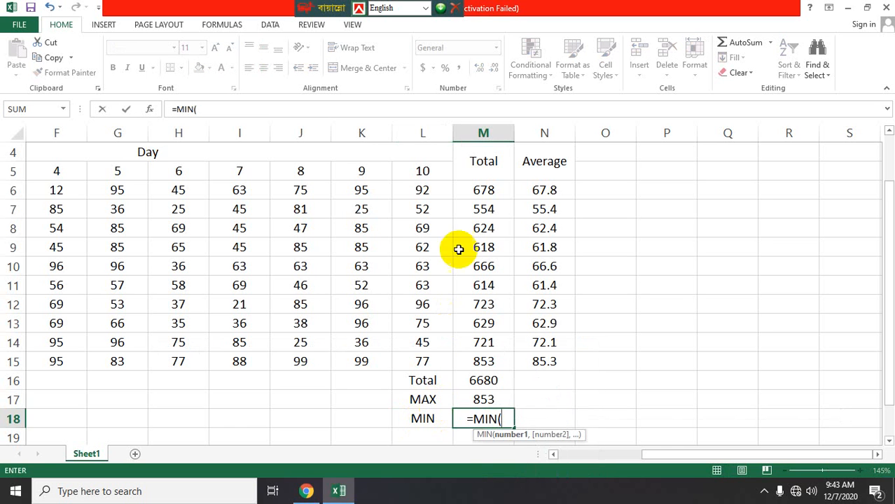
{"action": "left_click", "coordinate": [483, 191]}
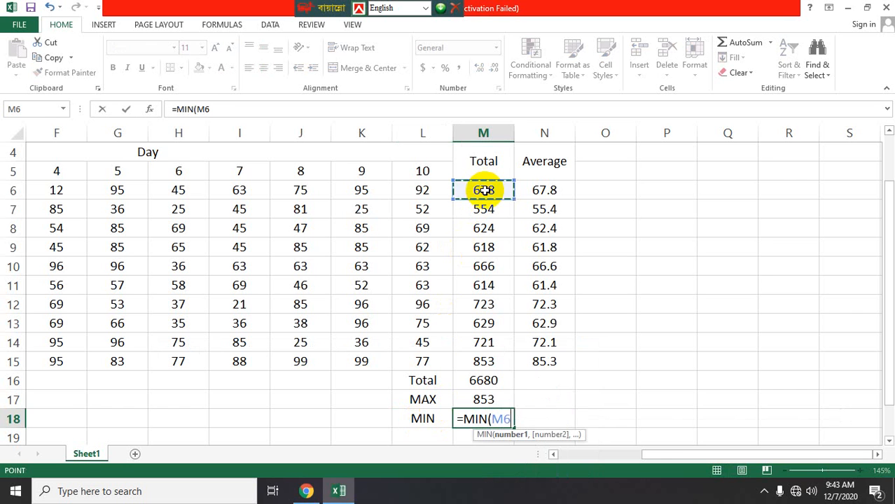
{"action": "type", "text": ":"}
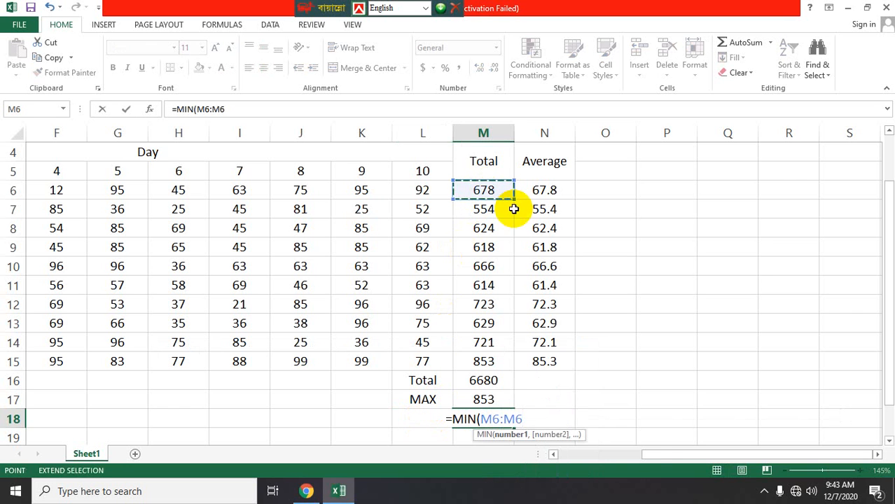
{"action": "type", "text": "M"}
{"action": "key", "text": "BackSpace"}
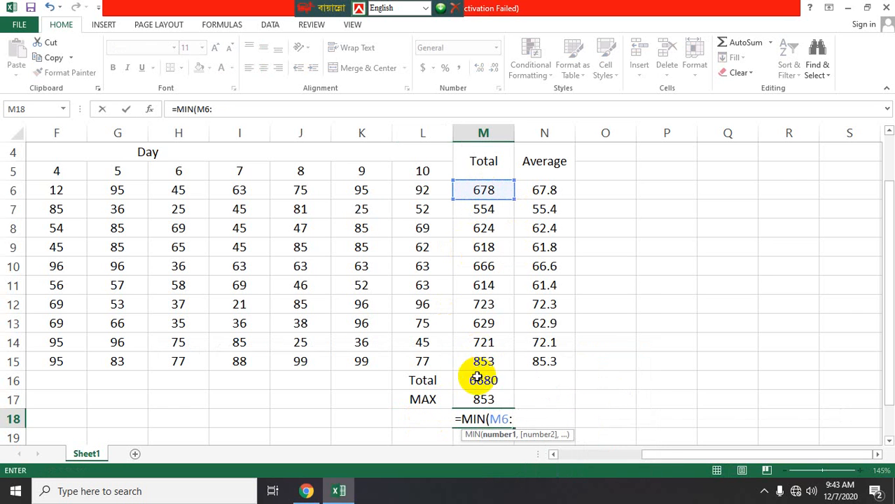
{"action": "left_click", "coordinate": [493, 362]}
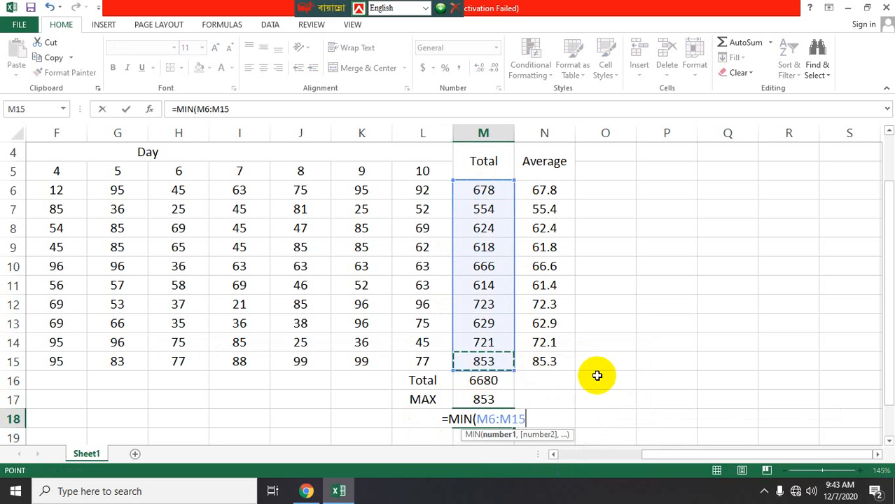
{"action": "type", "text": ")"}
{"action": "key", "text": "Return"}
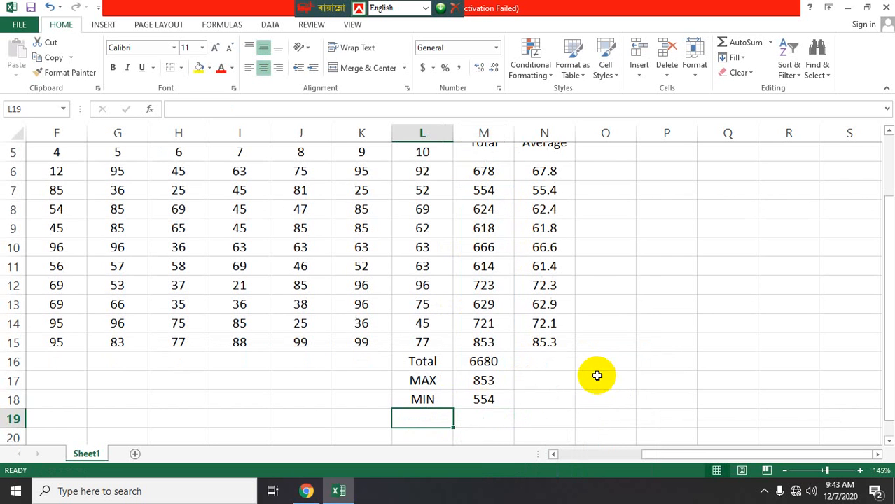
{"action": "left_click", "coordinate": [476, 370]}
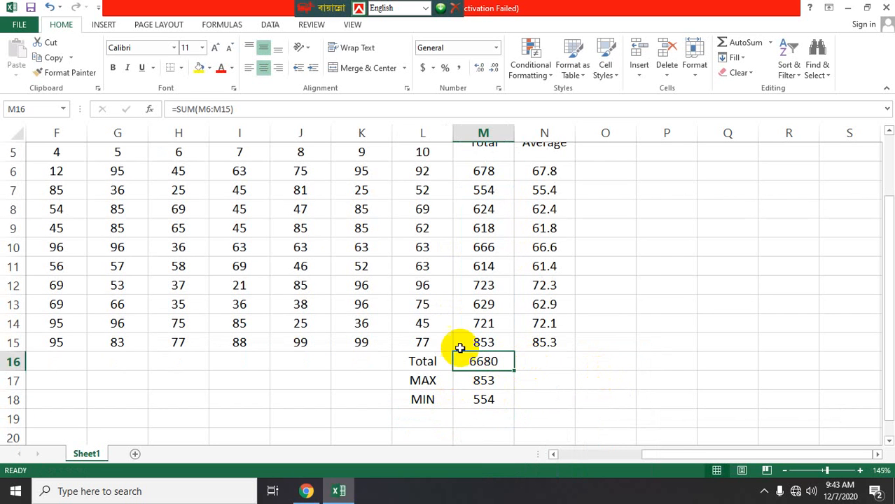
{"action": "scroll", "coordinate": [483, 283], "scroll_direction": "up", "scroll_amount": 2}
{"action": "scroll", "coordinate": [497, 396], "scroll_direction": "down", "scroll_amount": 1}
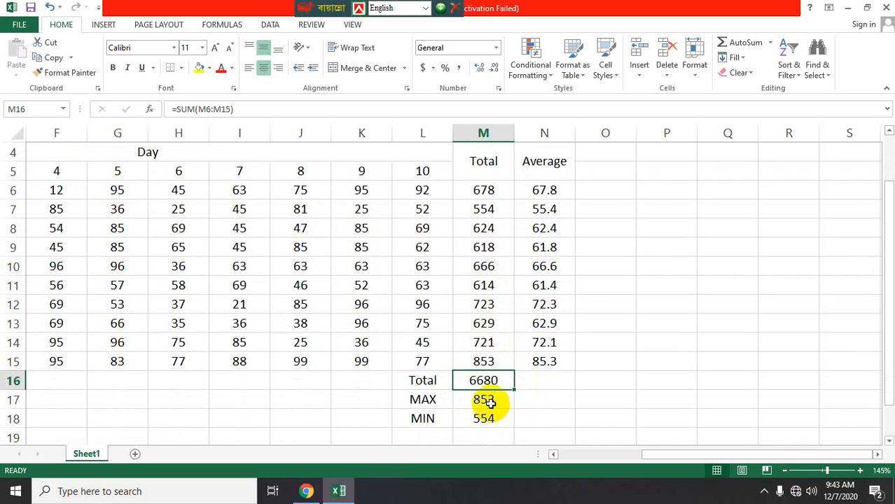
{"action": "scroll", "coordinate": [253, 365], "scroll_direction": "down", "scroll_amount": 2}
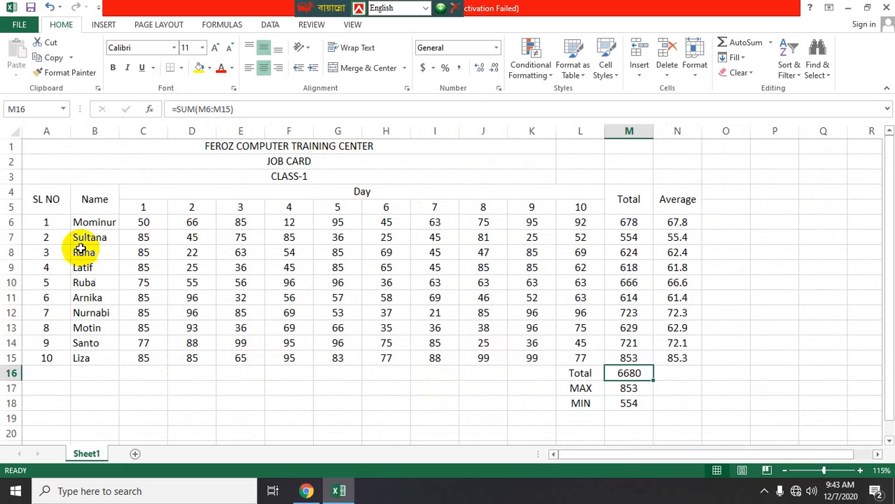
- Check the MAX and MIN results in M17 and M18 against the matching row totals in M15 and M7
{"action": "left_click", "coordinate": [630, 388]}
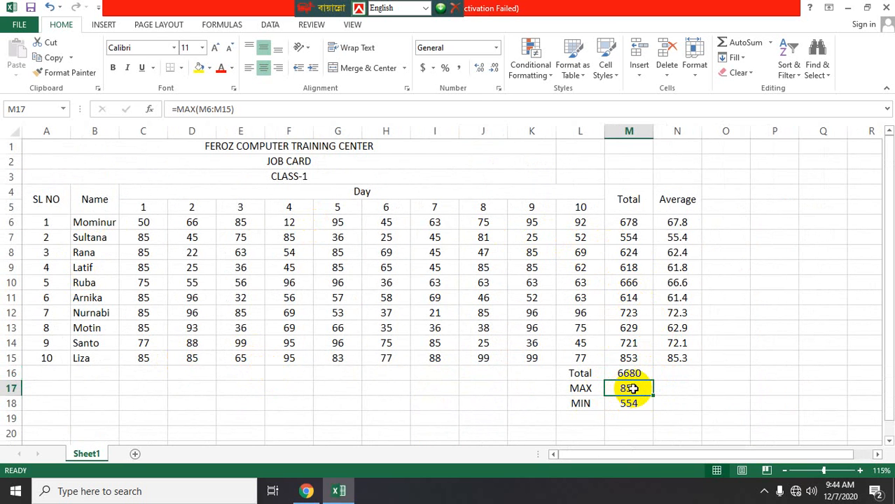
{"action": "left_click", "coordinate": [641, 358]}
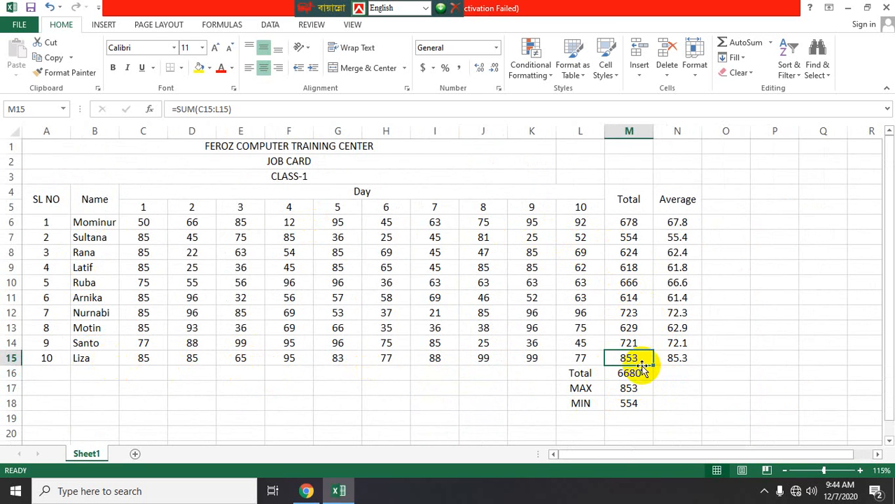
{"action": "left_click", "coordinate": [642, 390]}
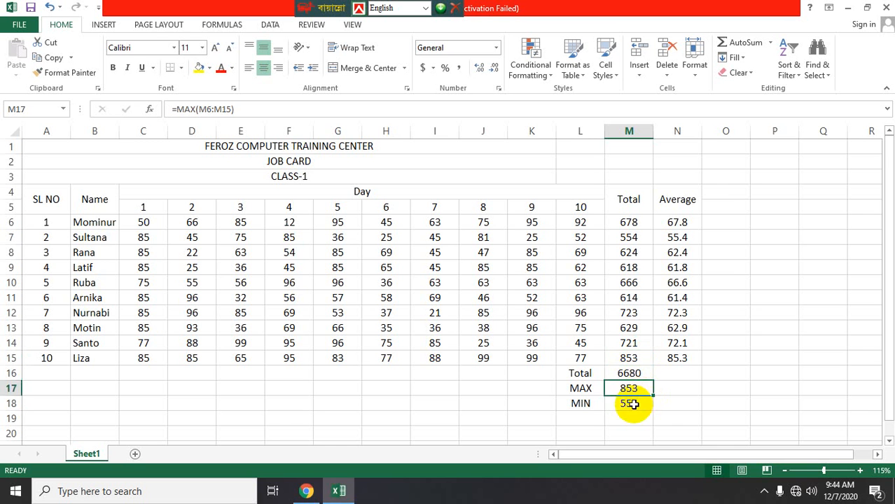
{"action": "left_click", "coordinate": [641, 401]}
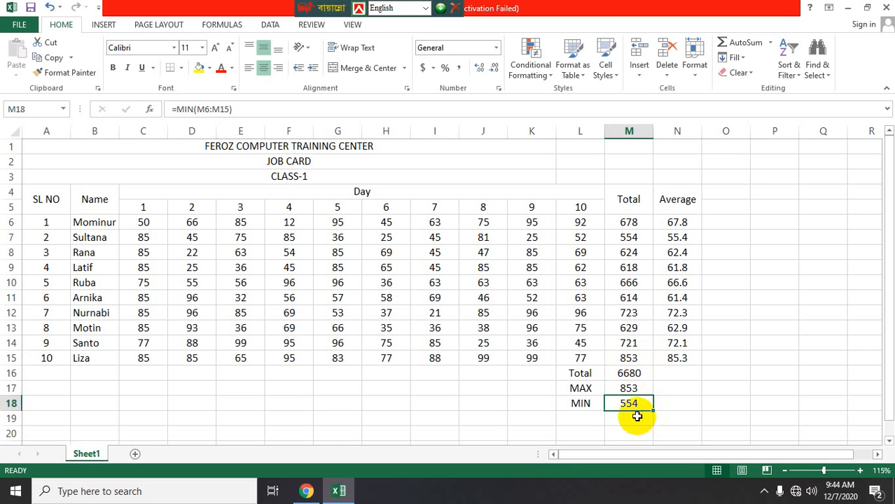
{"action": "left_click", "coordinate": [636, 239]}
{"action": "left_click", "coordinate": [85, 238]}
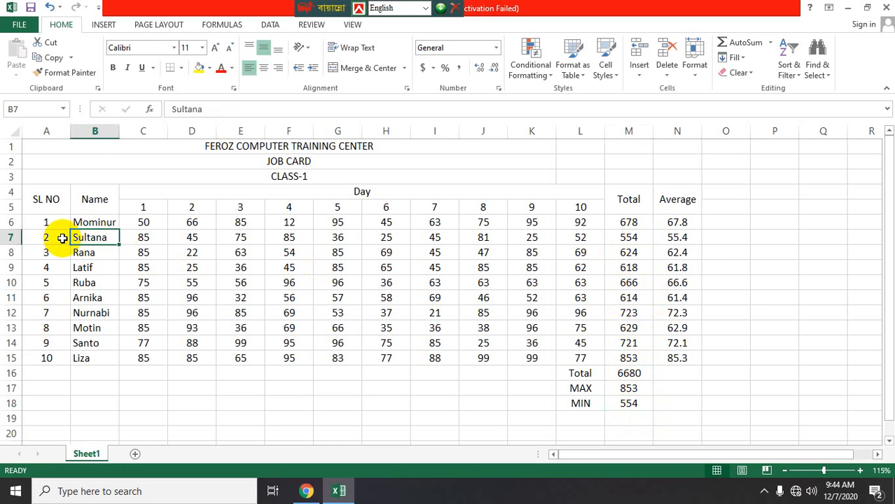
{"action": "left_click_drag", "start_coordinate": [62, 238], "coordinate": [629, 235]}
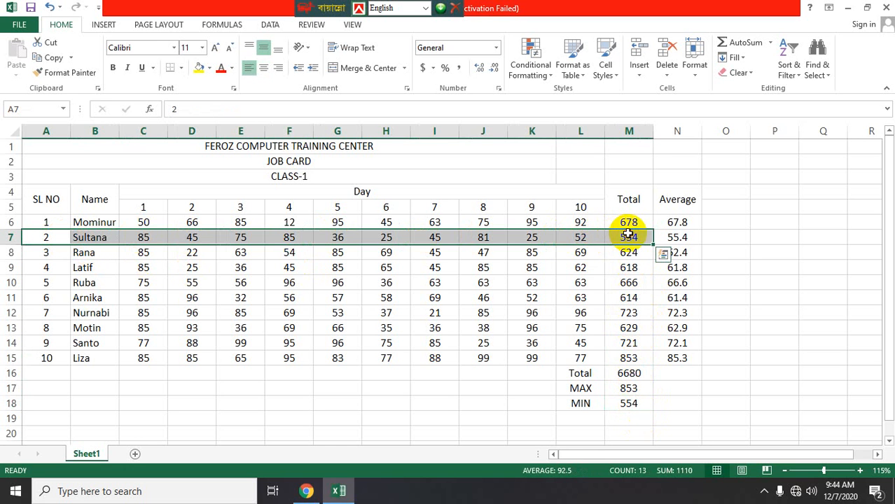
{"action": "left_click", "coordinate": [642, 404]}
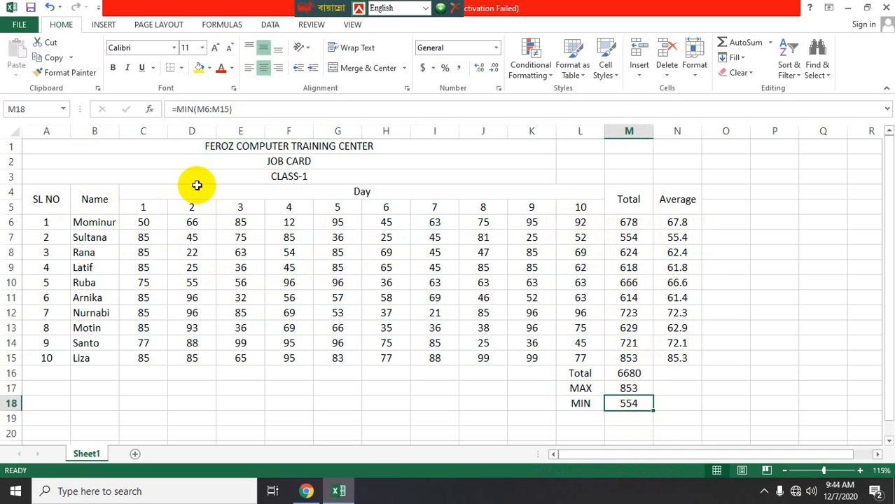
- Review the first row's Day 1–10 values, its average in N6, and the MAX and MIN formulas in M17 and M18
{"action": "scroll", "coordinate": [197, 185], "scroll_direction": "up", "scroll_amount": 2}
{"action": "scroll", "coordinate": [197, 185], "scroll_direction": "down", "scroll_amount": 1}
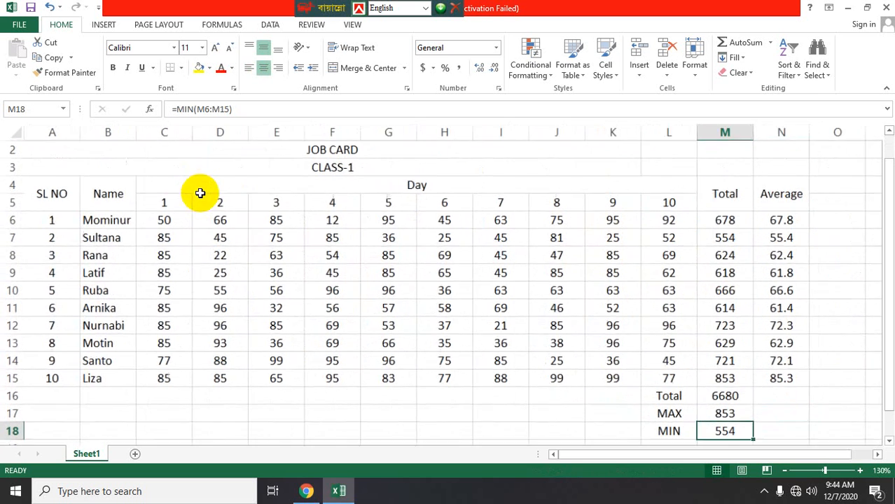
{"action": "left_click_drag", "start_coordinate": [160, 217], "coordinate": [673, 222]}
{"action": "left_click", "coordinate": [771, 213]}
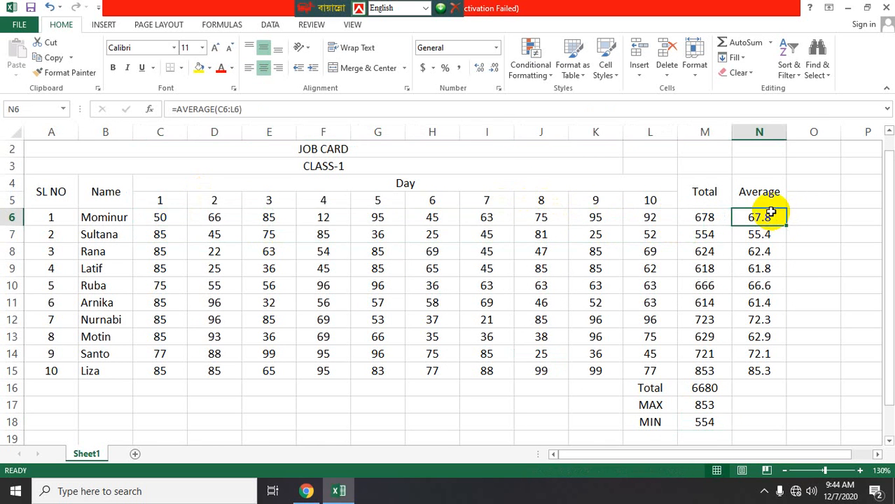
{"action": "left_click", "coordinate": [708, 408]}
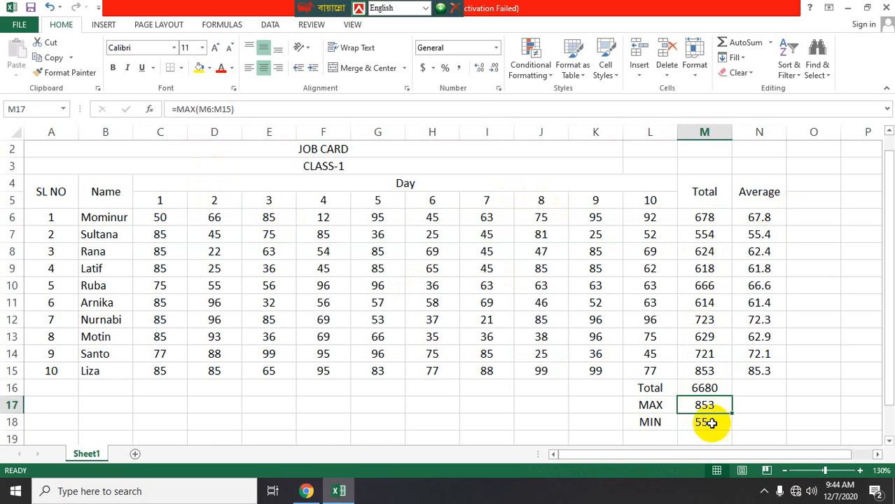
{"action": "left_click", "coordinate": [711, 426]}
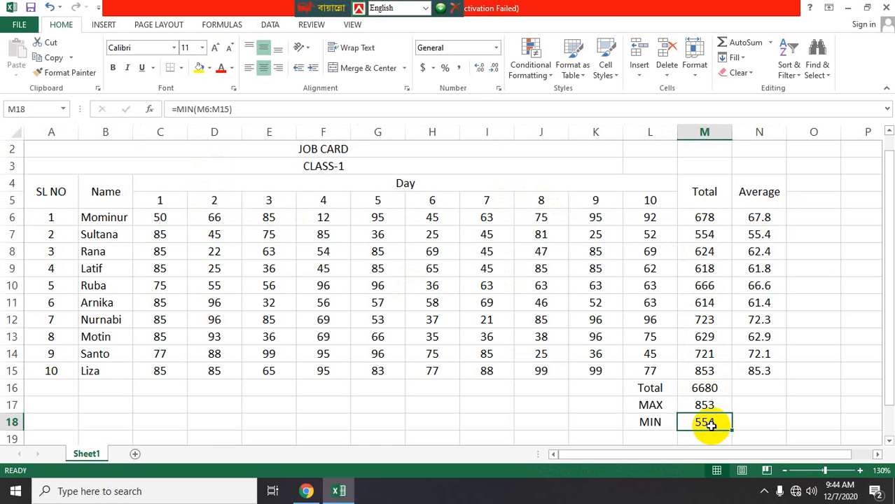